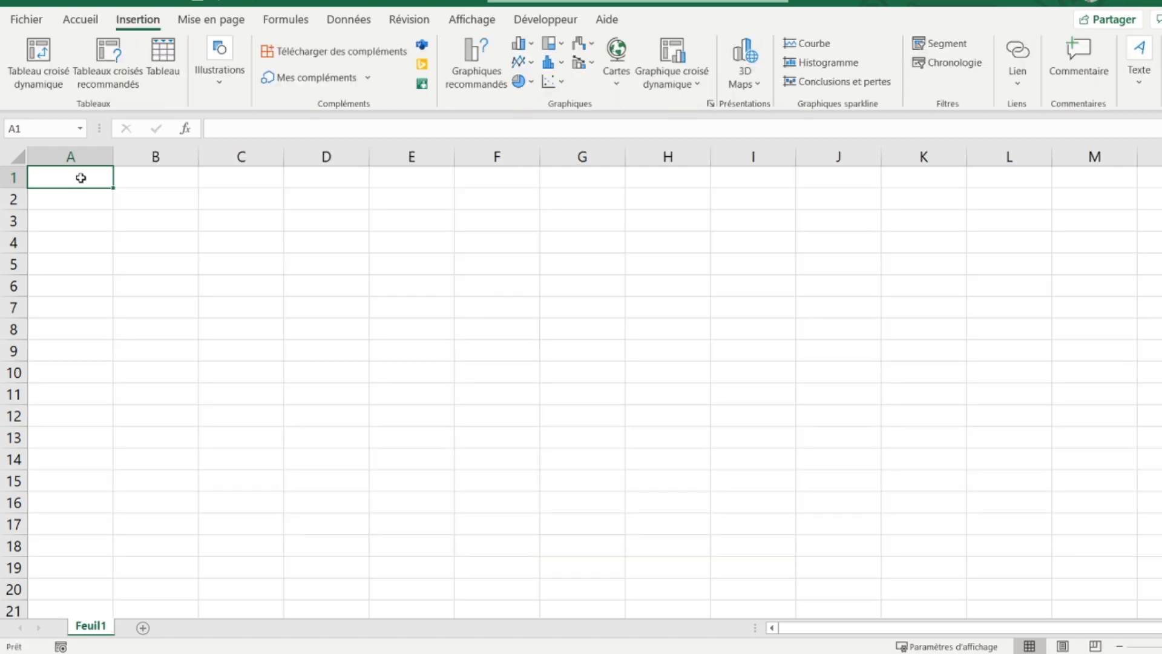
Step: Enter the title "Plan d'amortissement" in cell B2 and the label "Valeur du bien" in B3
left_click(131, 197)
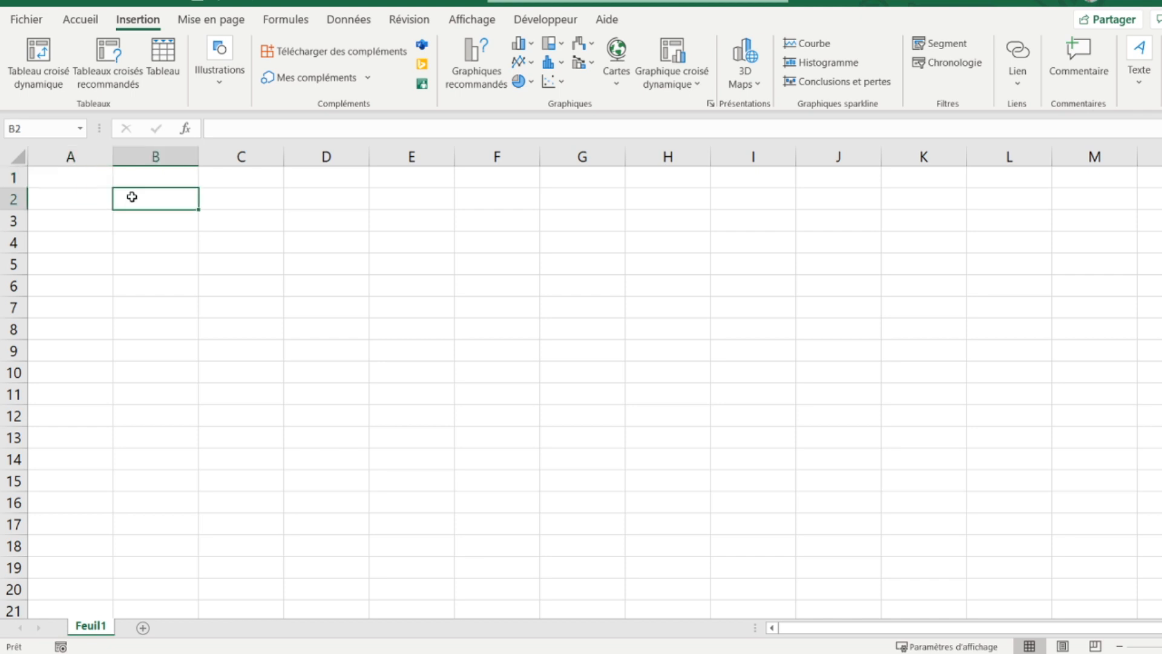
type("Plan d'amortissement")
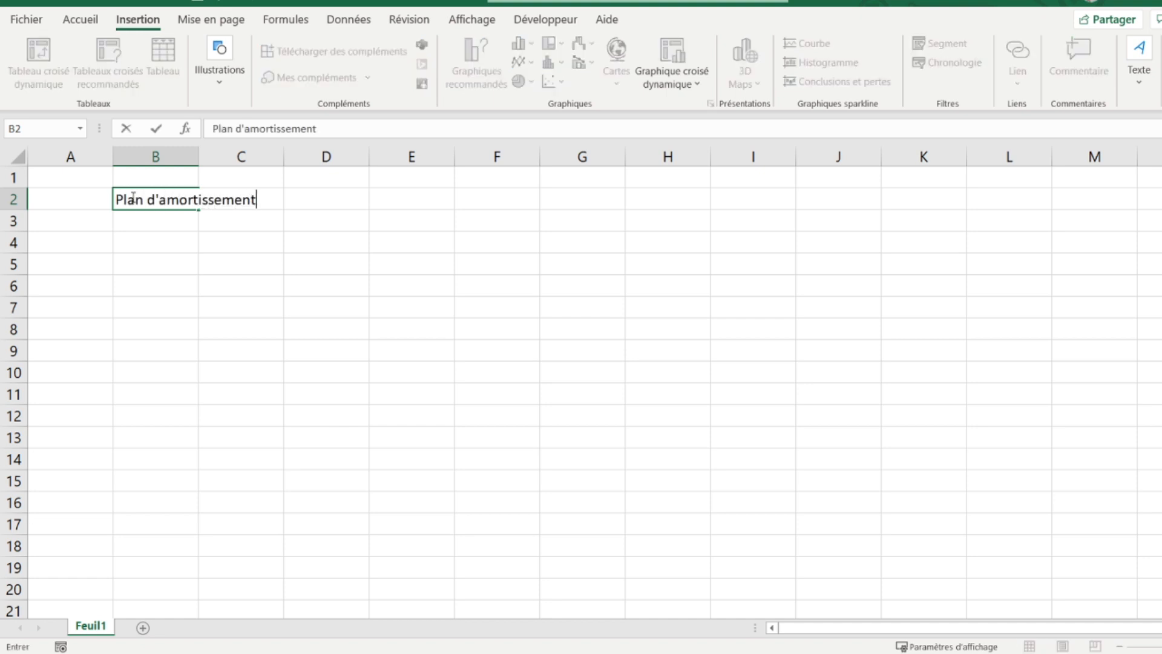
key("Return")
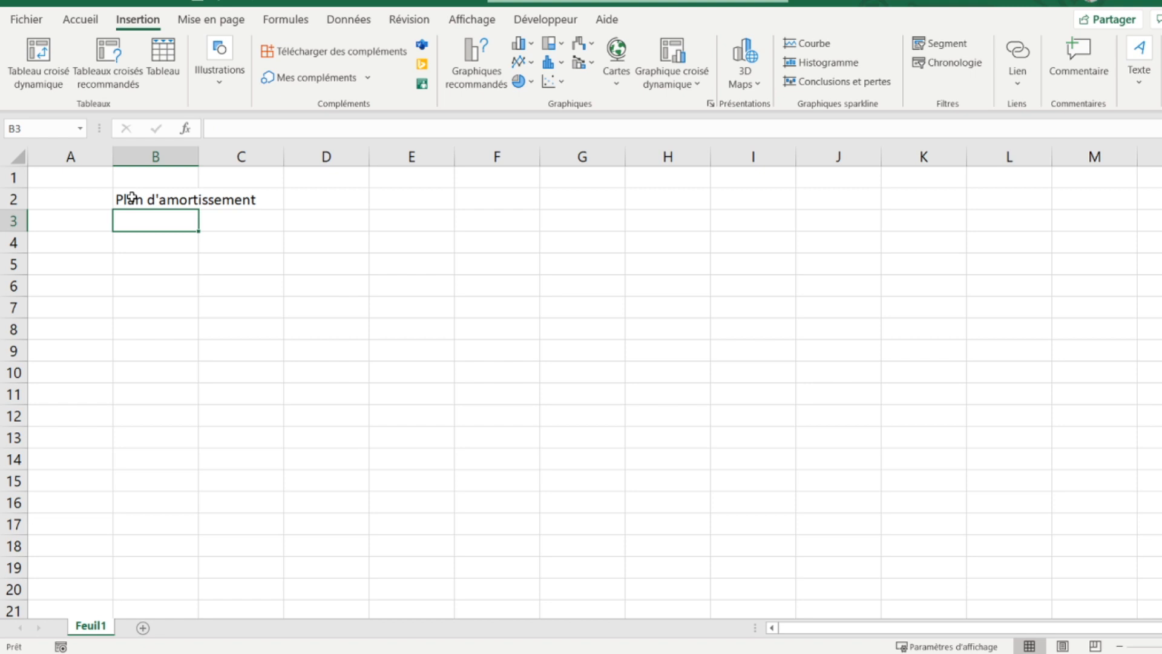
type("V")
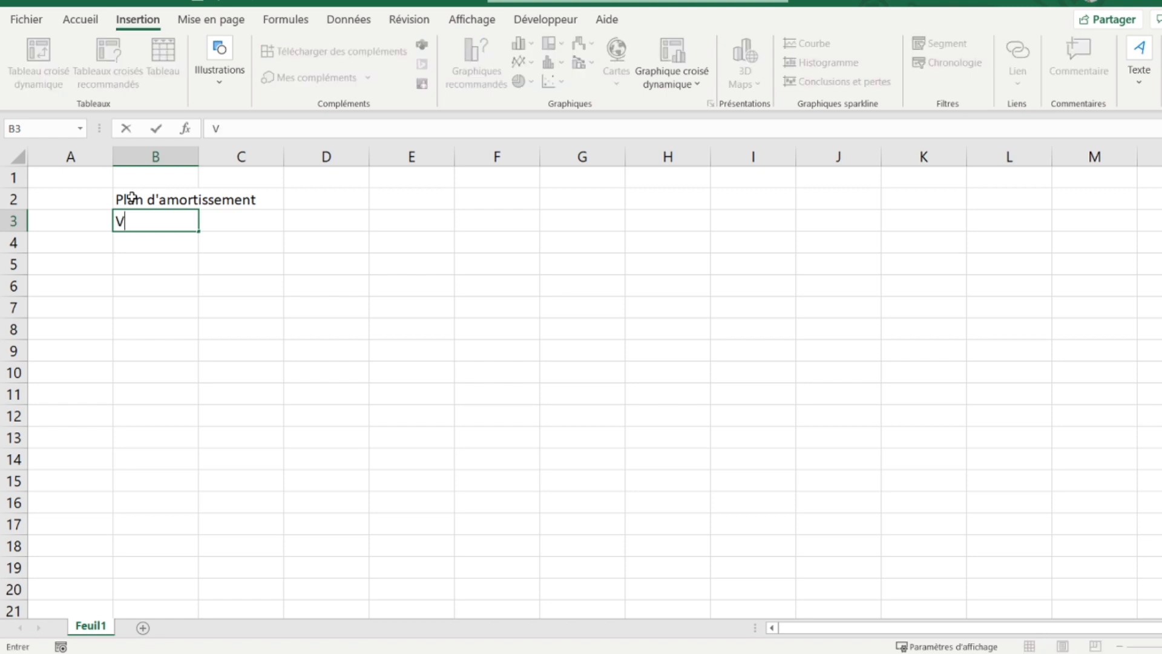
type("aleur du bien")
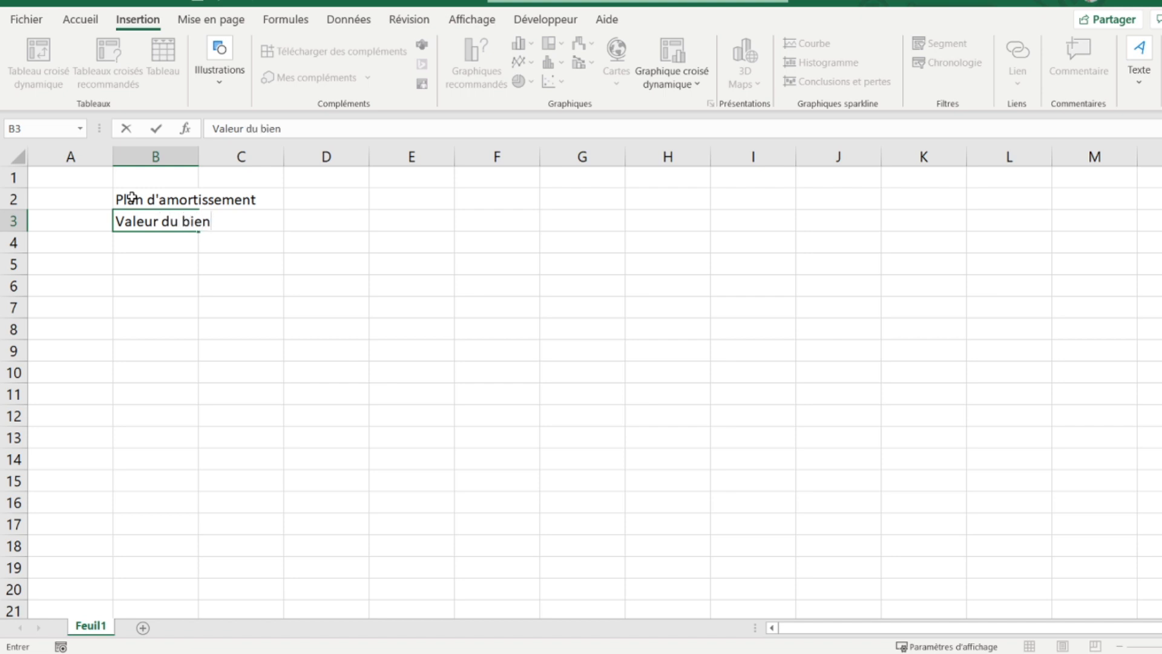
key("Return")
Step: Enter the labels "Durée d'amortissement" in B4 and "Date d'acquisition" in B5
type("D")
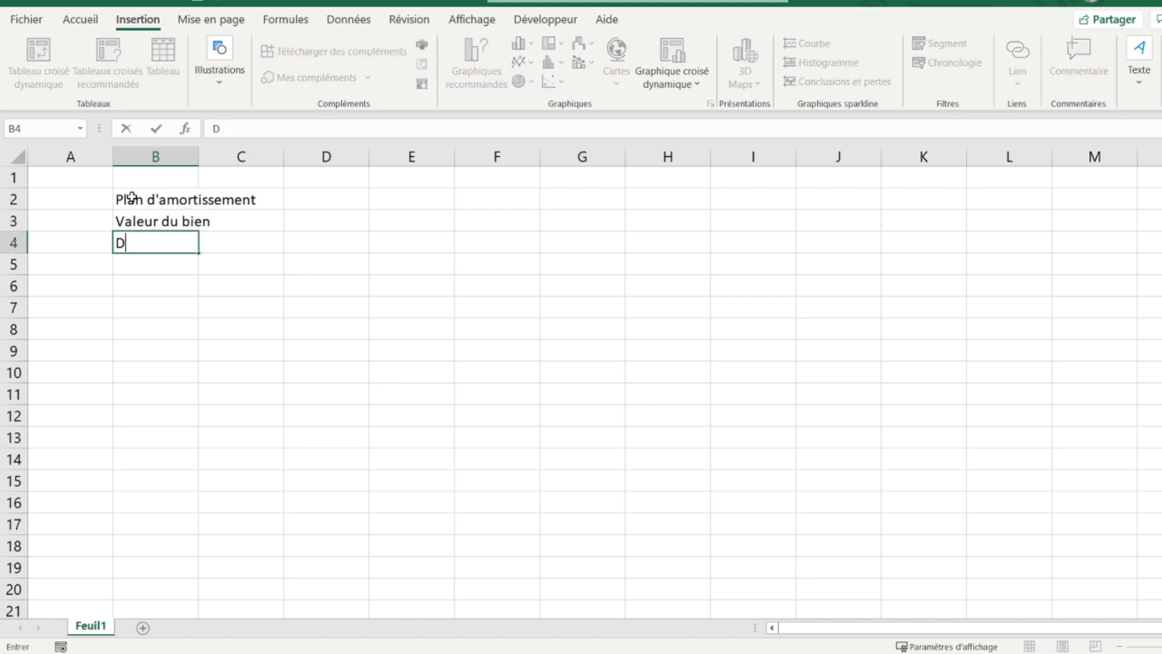
type("urée d'amortissement")
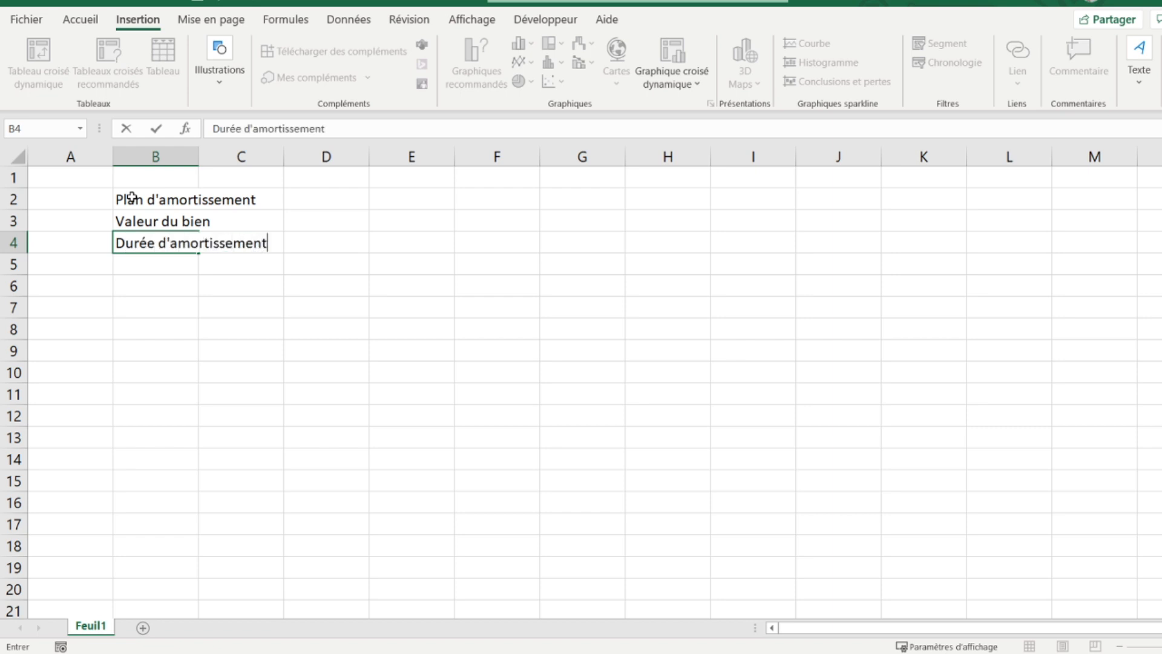
key("Return")
type("D")
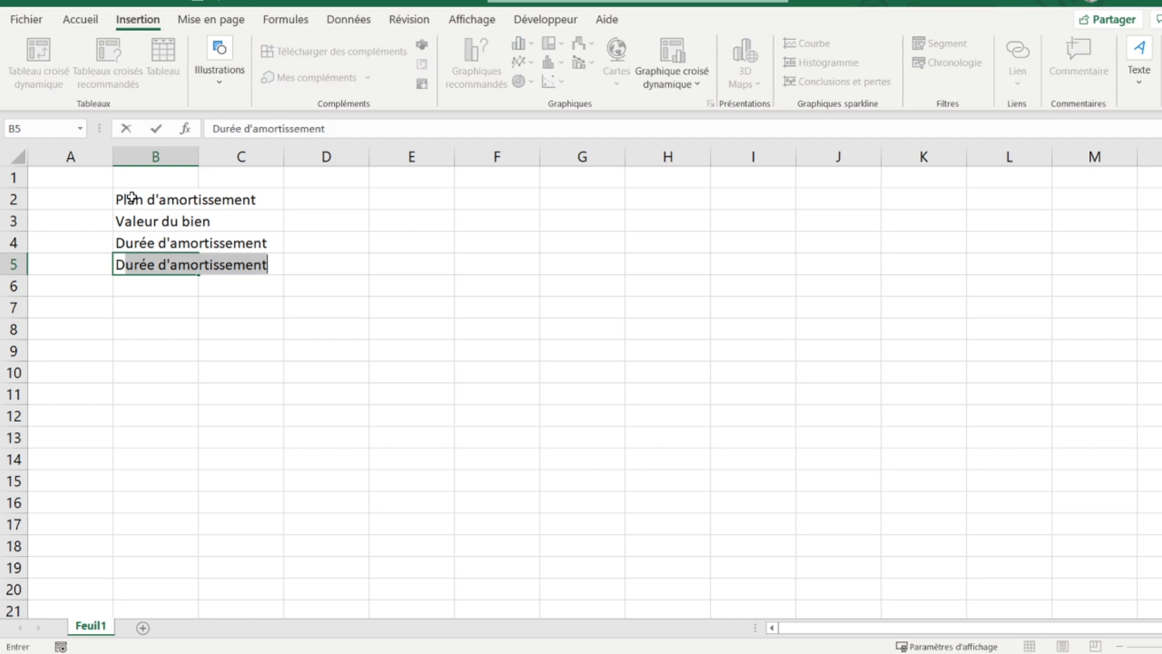
type("ate d'ac")
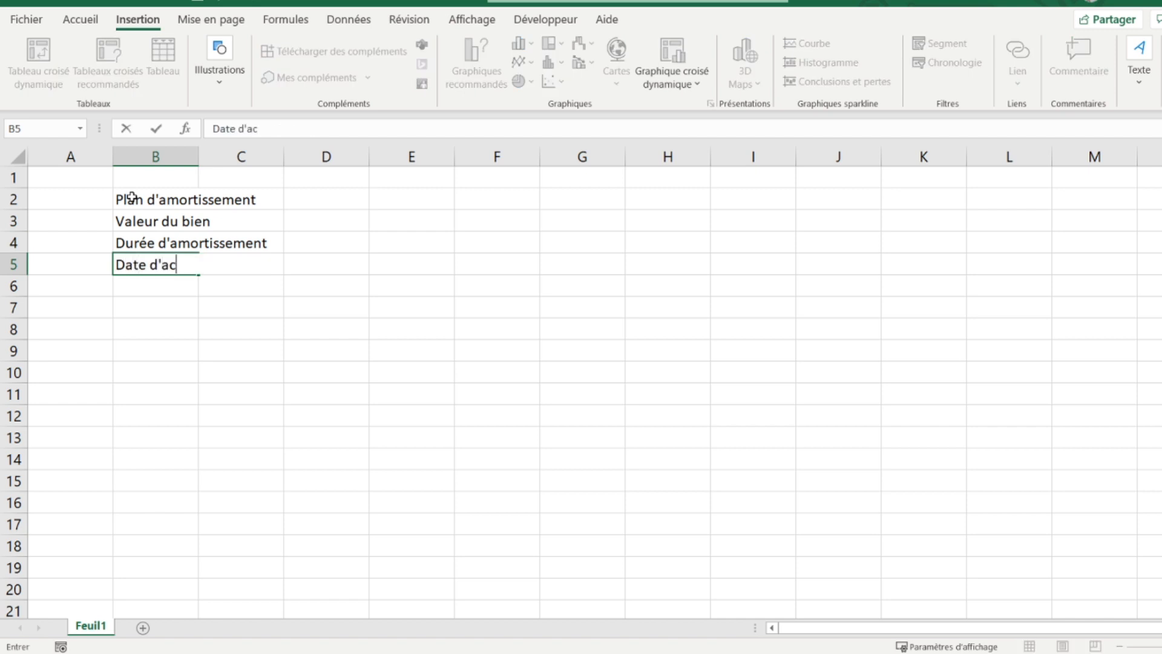
type("quisition")
key("Return")
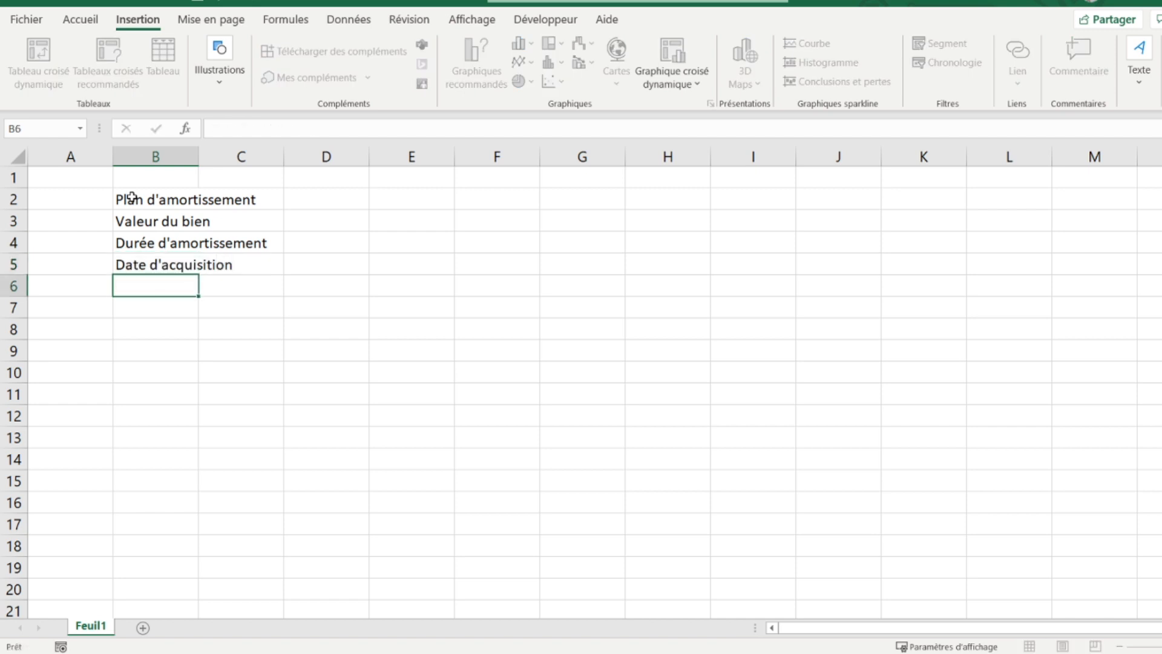
Step: Enter the labels "Début de l'exercice" in B6 and "Durée d'utilisation la 1ère année" in B7
type("Début")
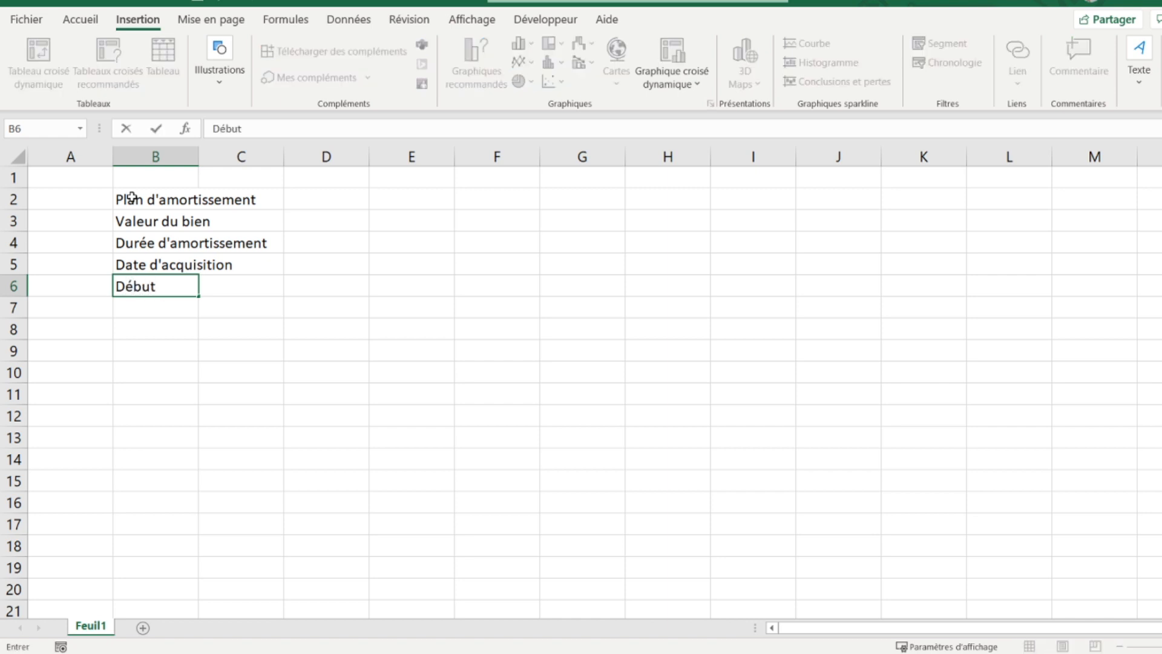
type(" de l'exercice")
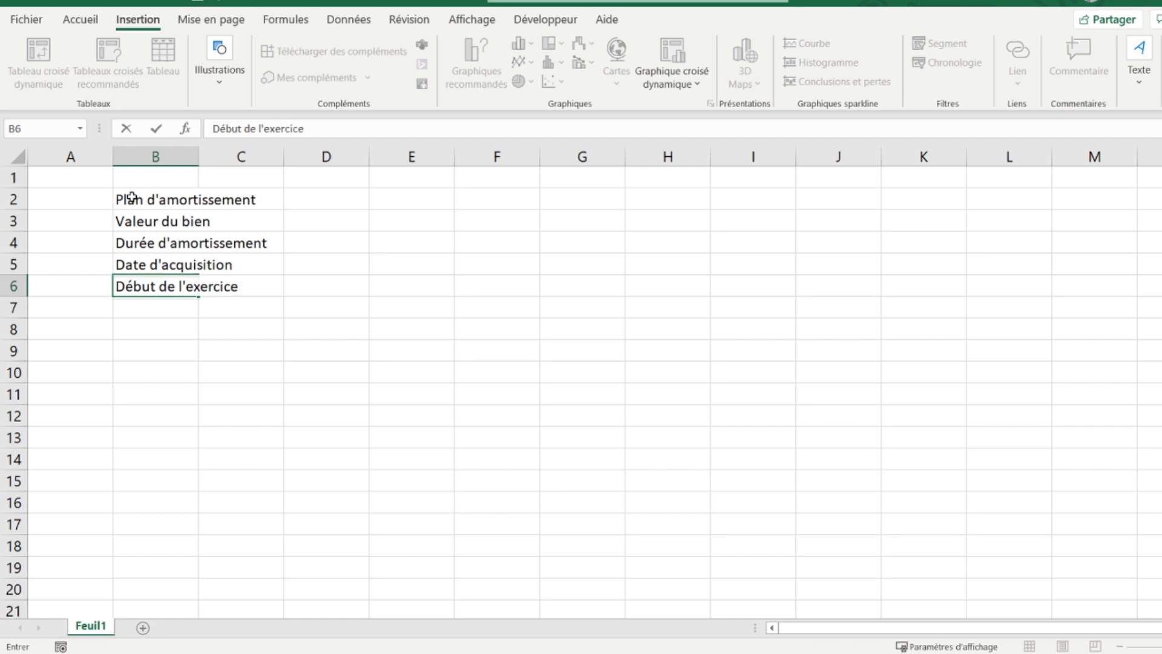
key("Return")
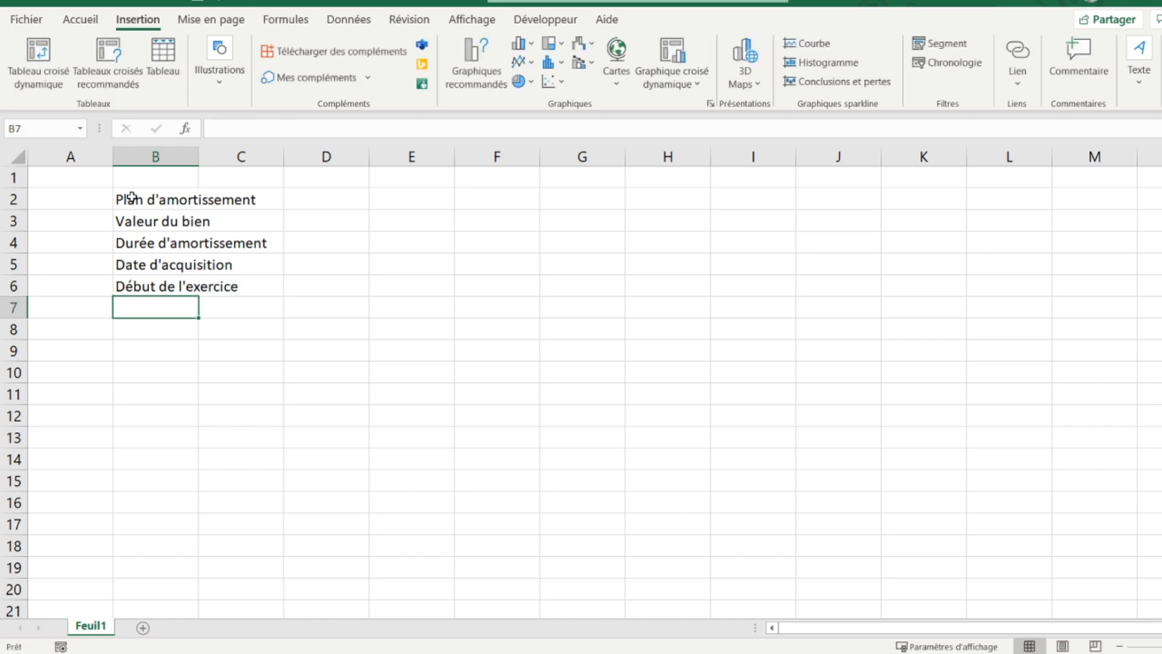
type("Durée ")
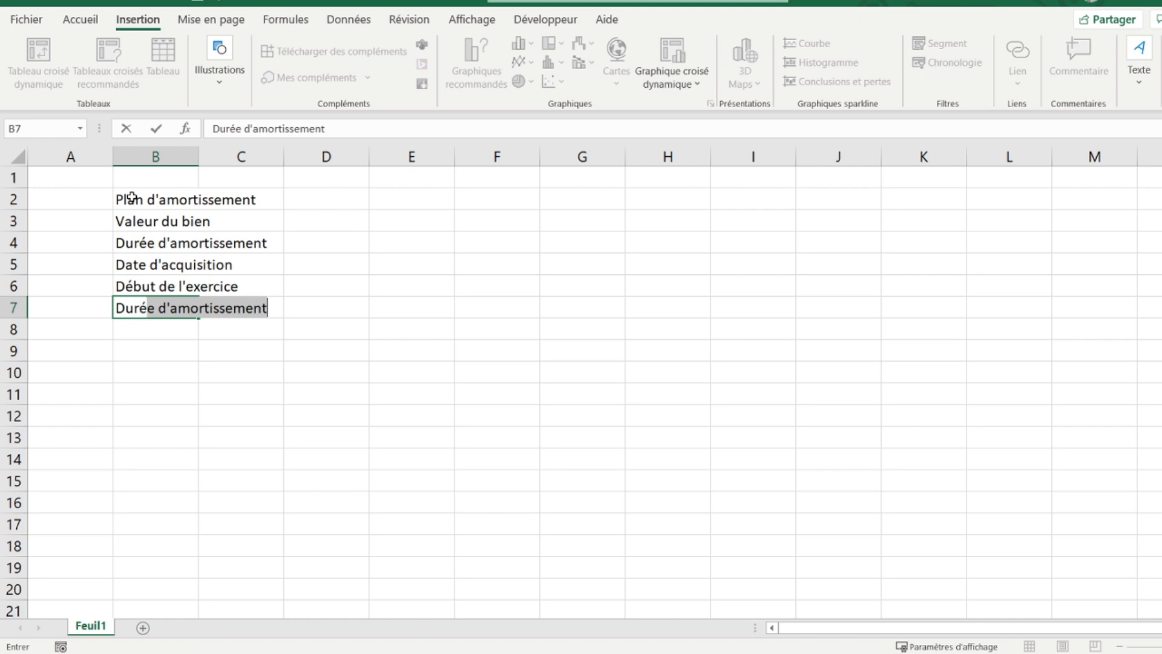
type("d'utilisa")
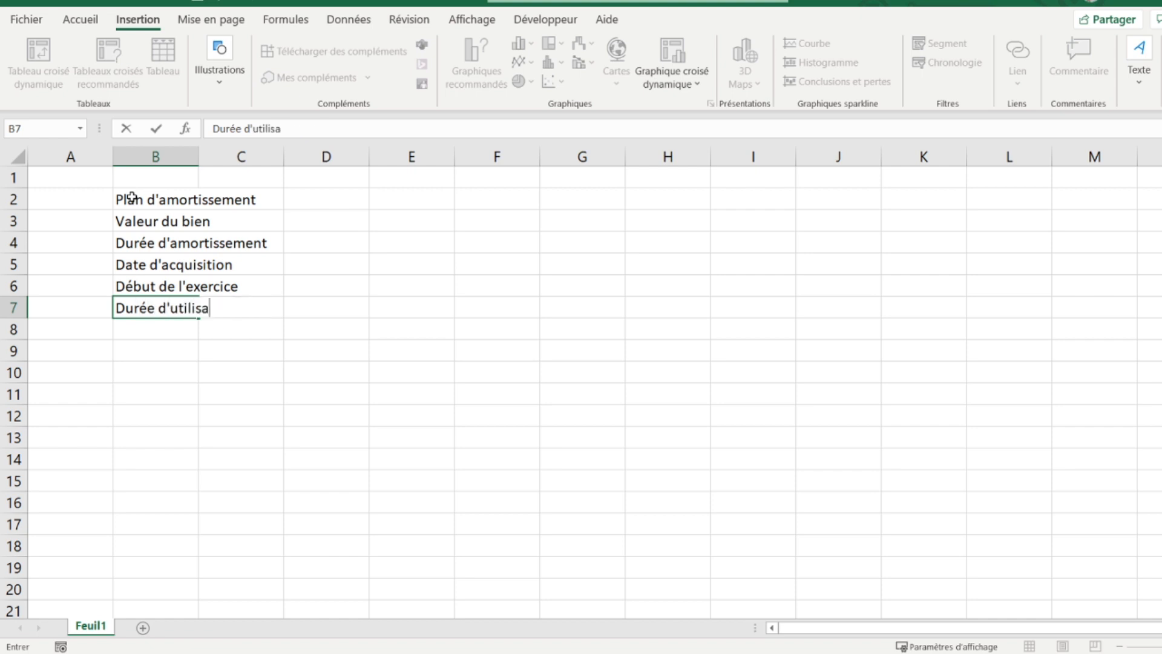
type("tion la 1ère année")
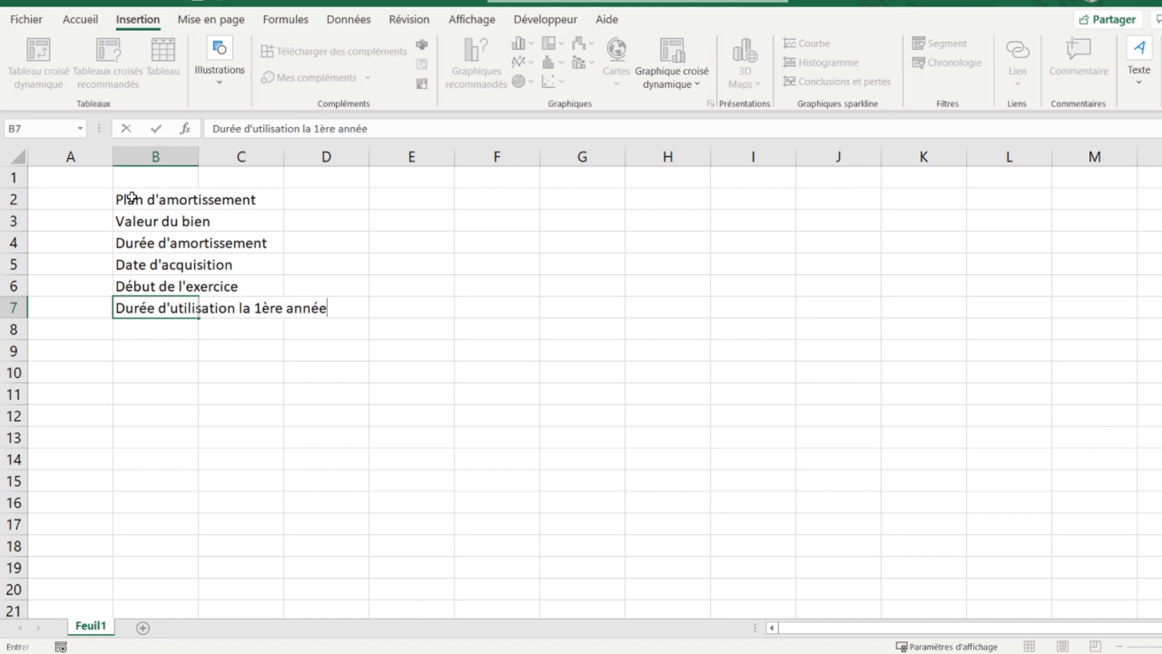
key("Return")
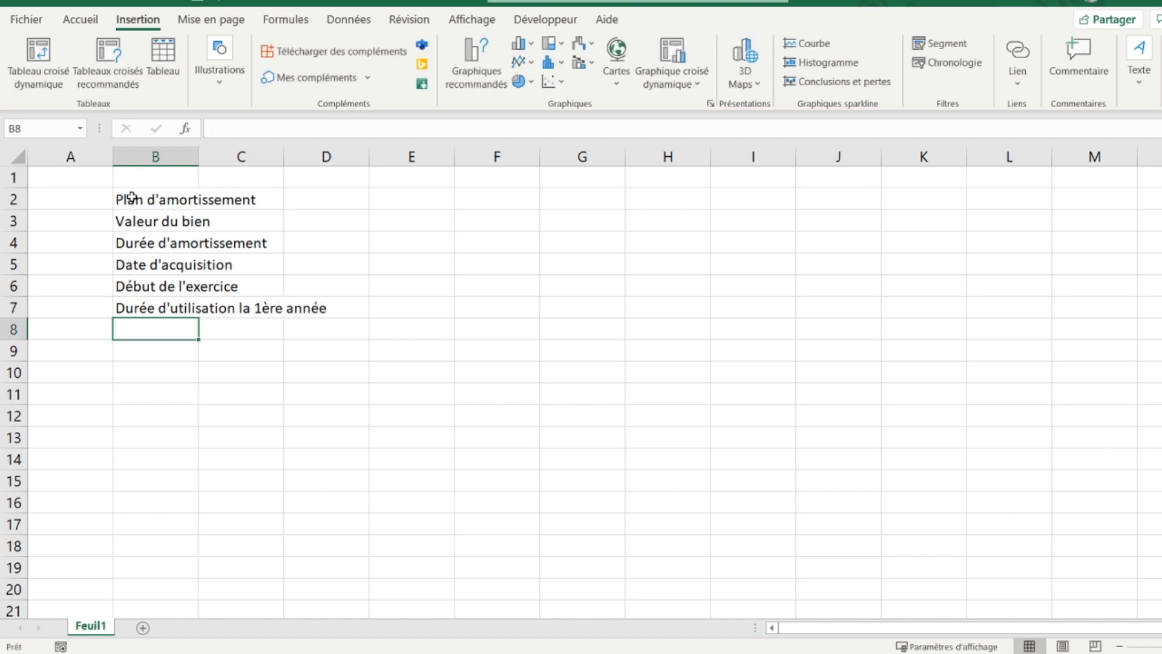
Step: Enter the label "Durée d'utilisation la dernière année" in cell B8
type("Dur")
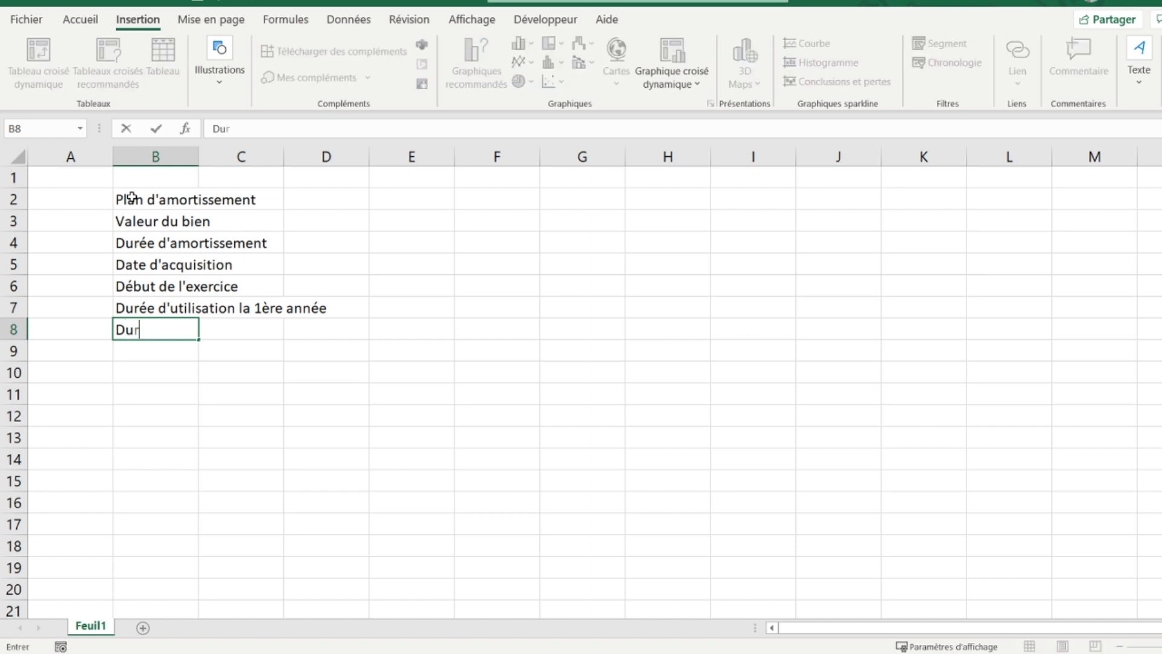
type("ée d'utilisatio")
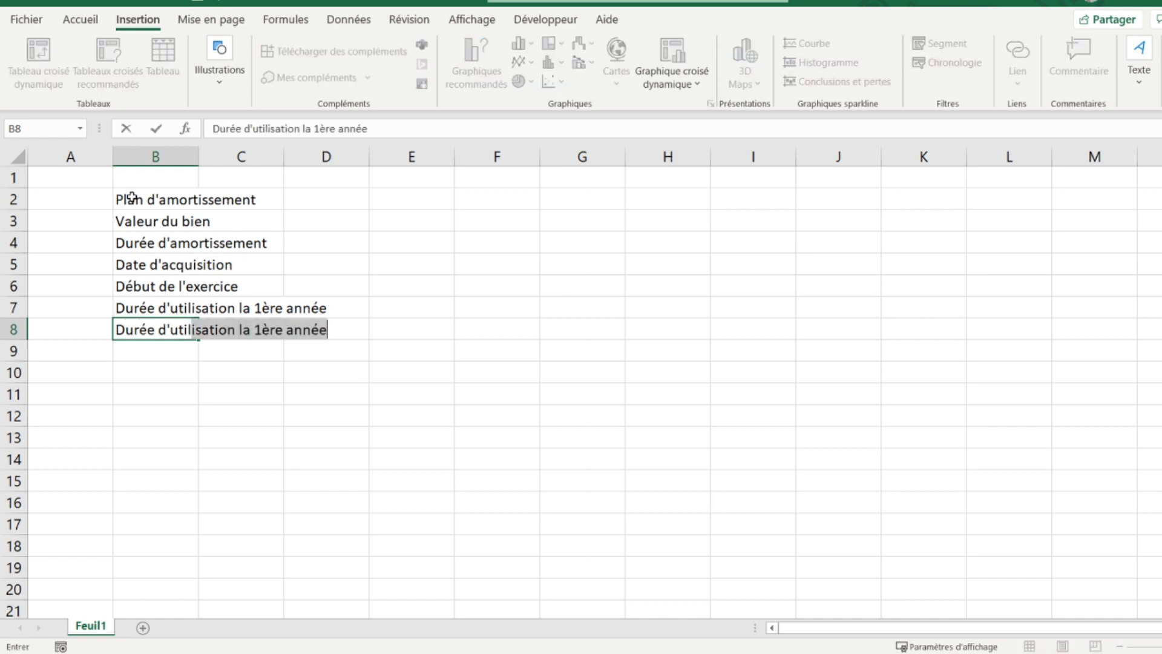
type("n la de")
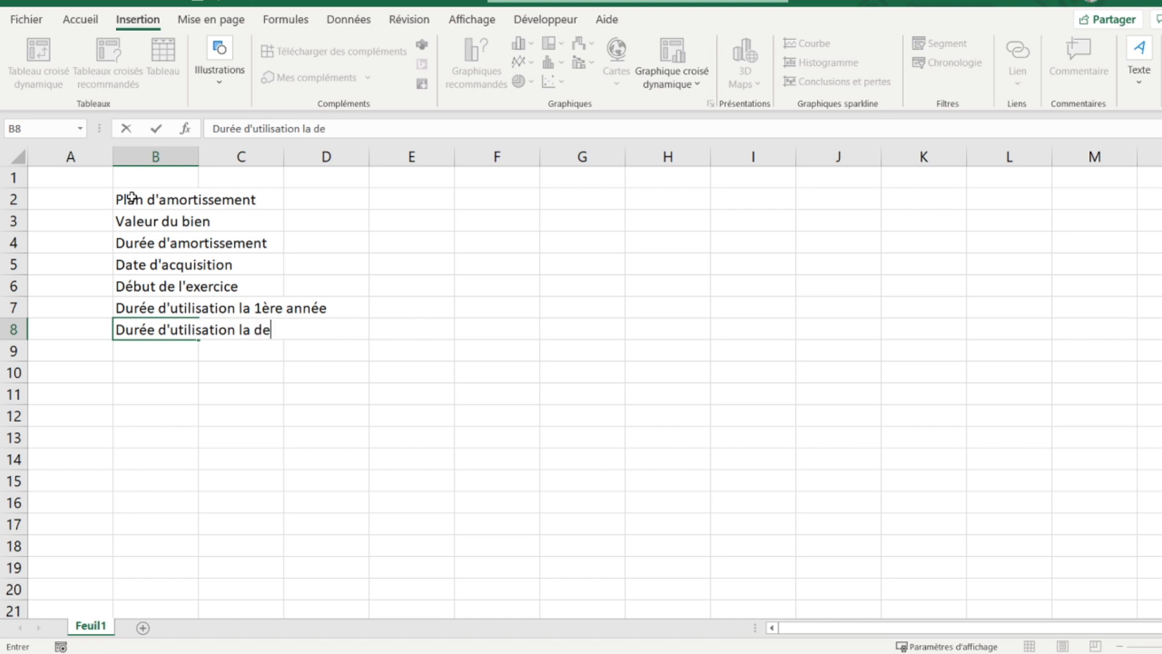
type("rnière année")
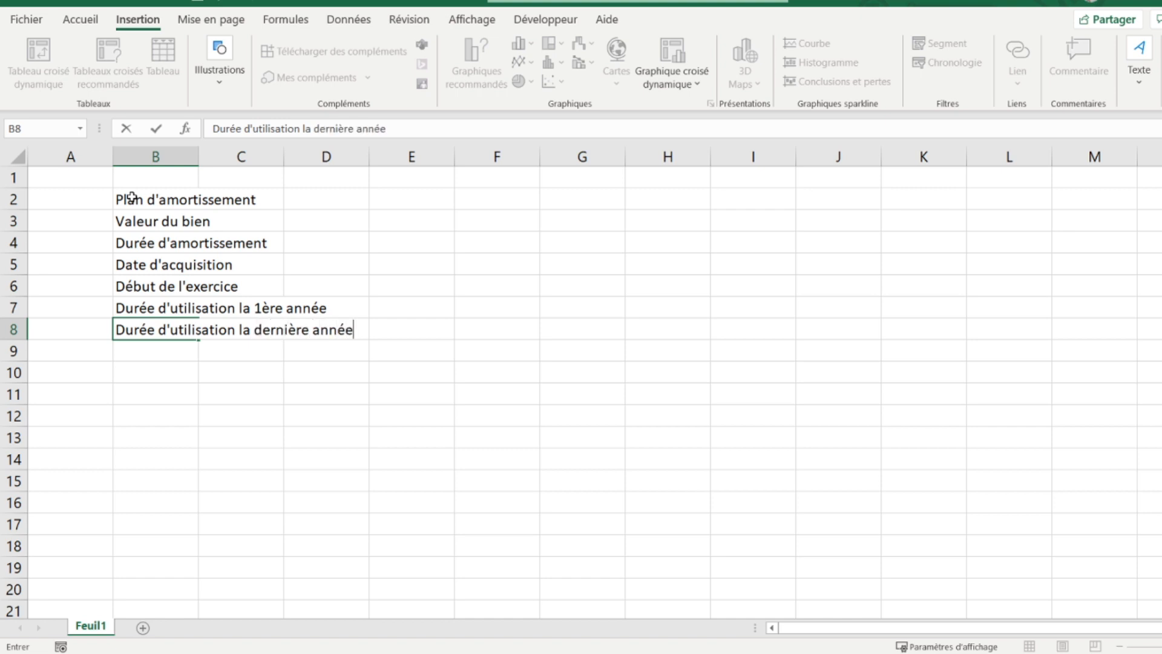
key("Return")
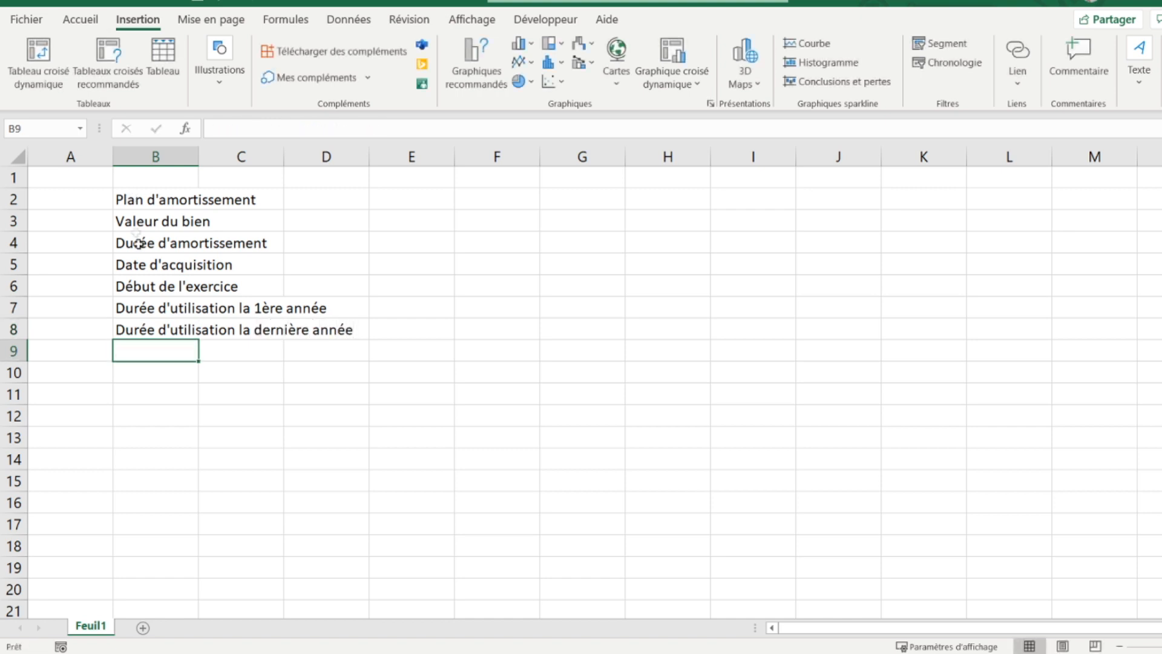
Step: Auto-fit the width of column B to its longest label
left_click_drag(156, 307, 156, 325)
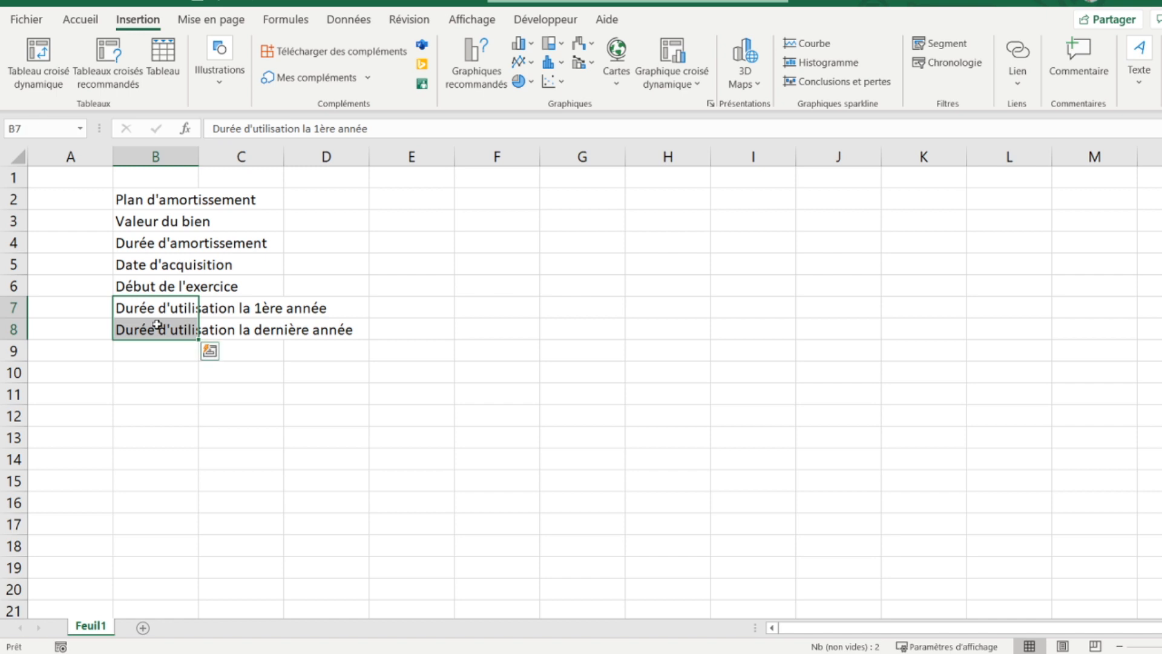
left_click(168, 195)
double_click(200, 161)
Step: Apply the euro accounting format to cell C3 and enter 10000 as the asset's value
left_click(387, 223)
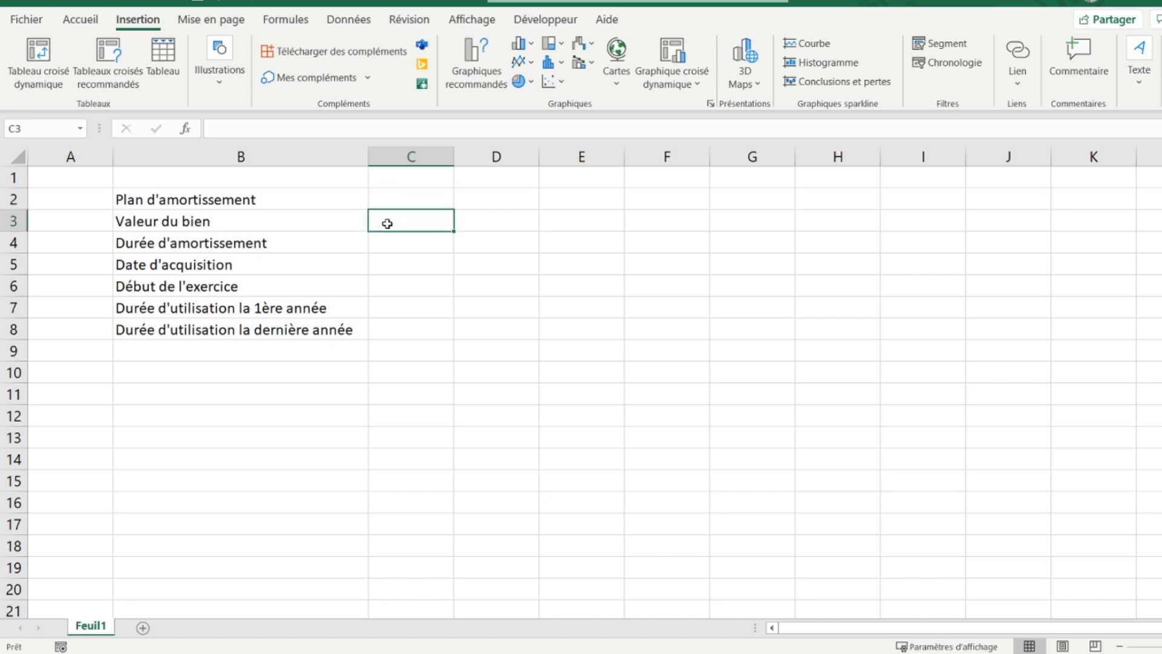
left_click(81, 20)
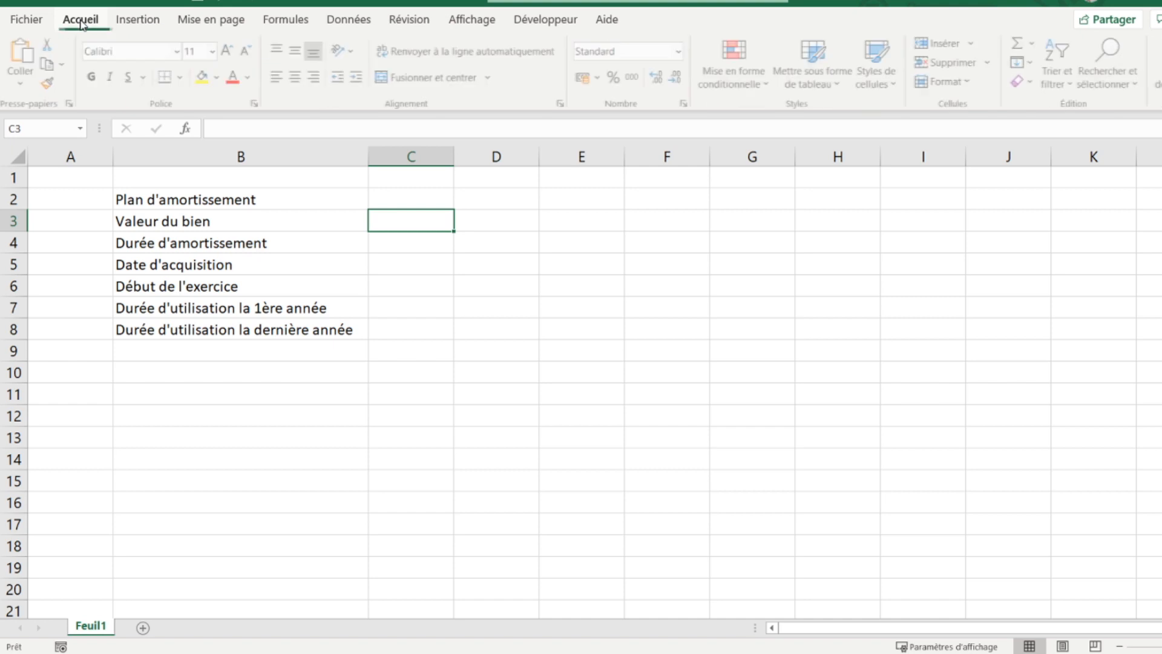
left_click(585, 77)
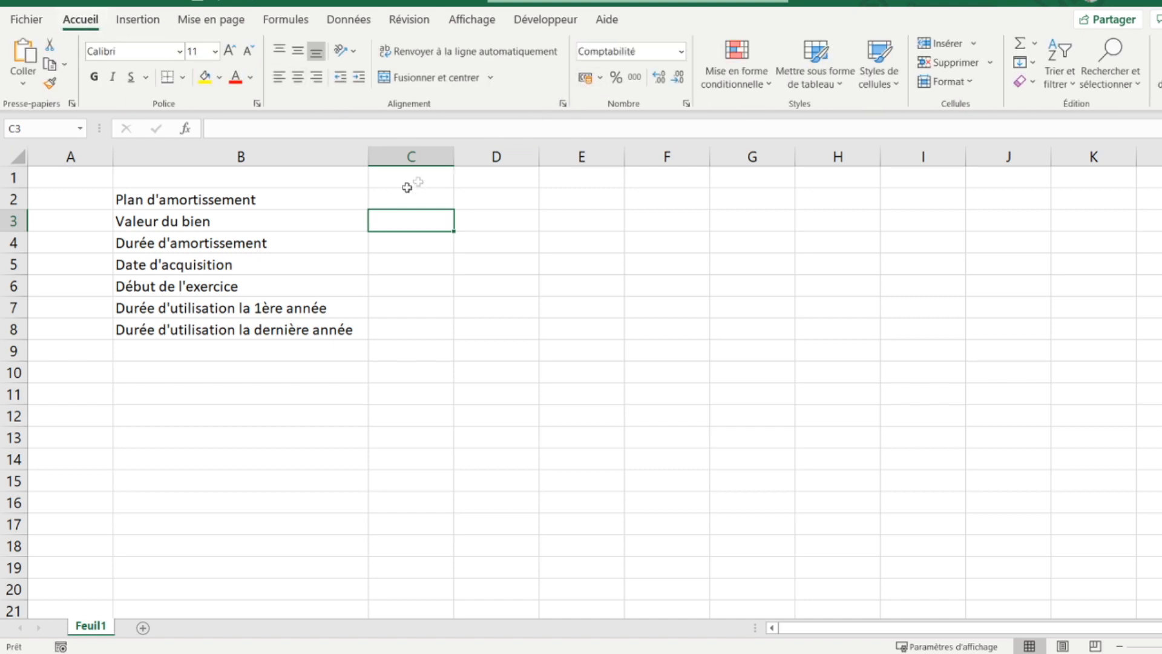
type("10000")
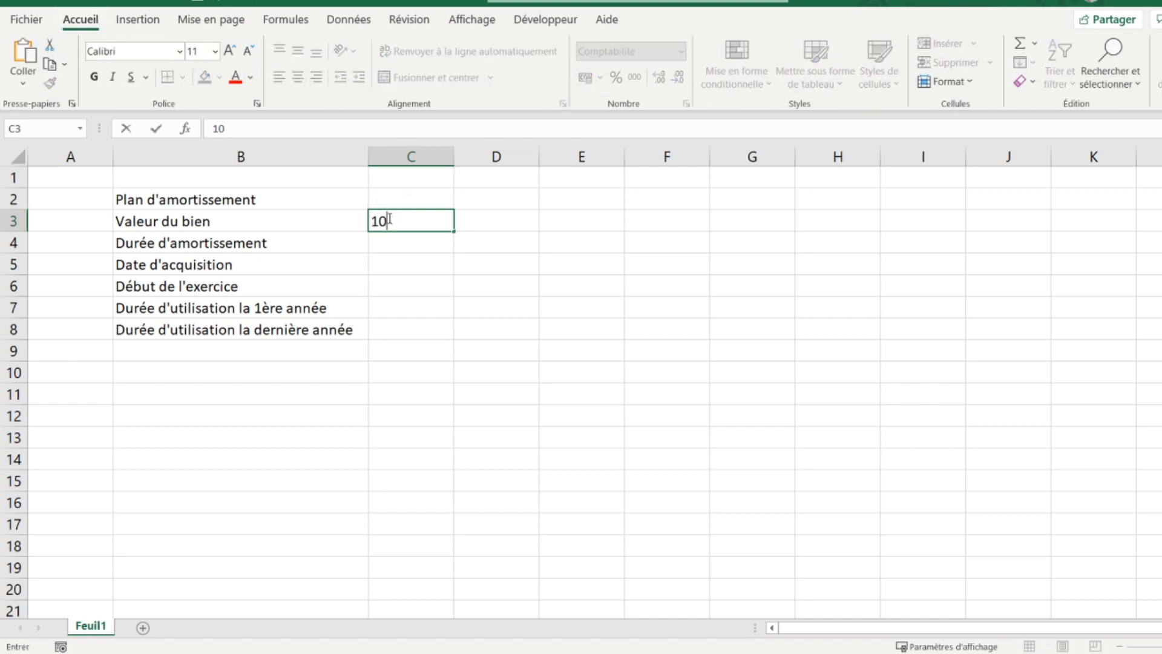
key("Return")
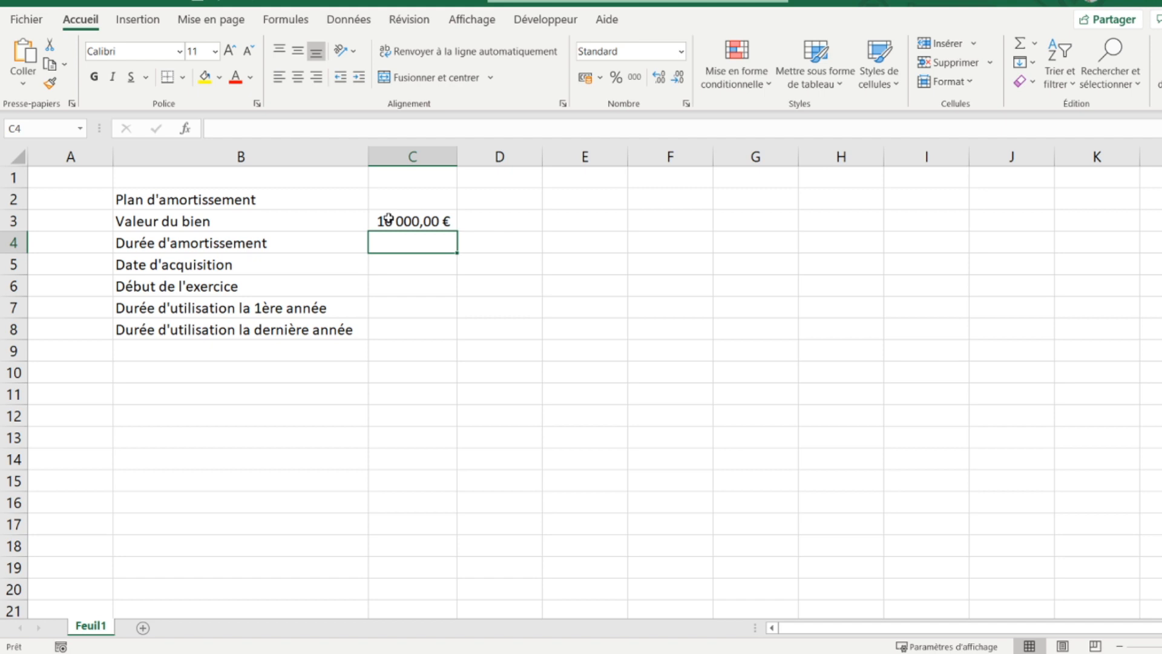
Step: Append "(années)" to the "Durée d'amortissement" label in B4
left_click(283, 244)
left_click(354, 130)
type("(années)")
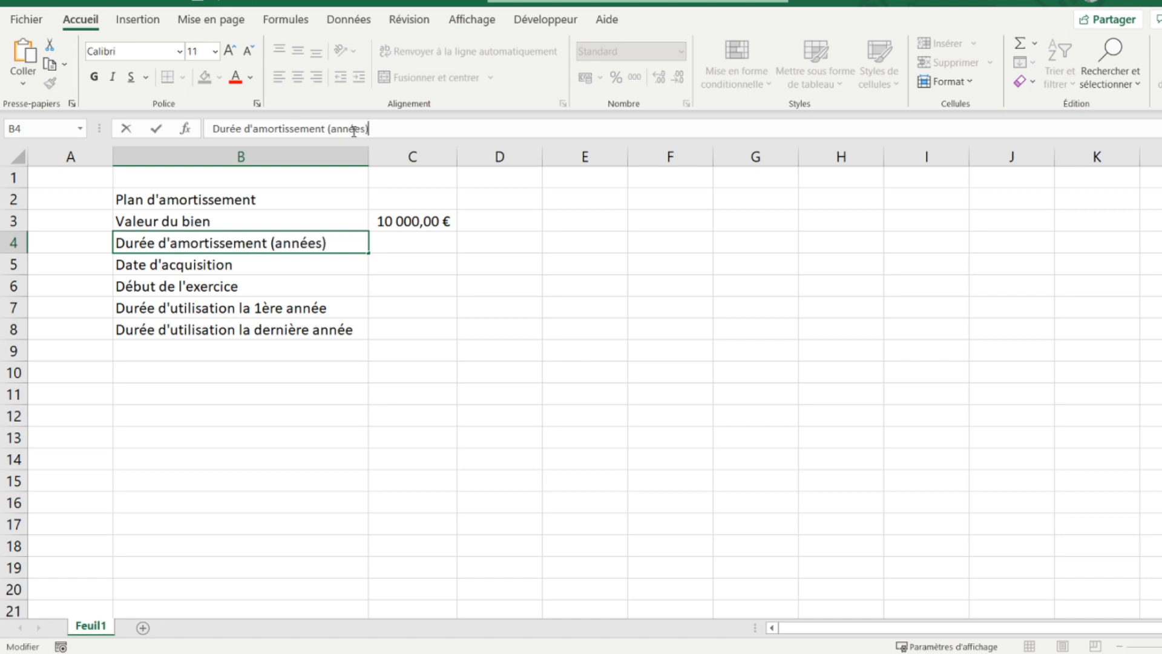
key("Return")
Step: Enter 10 as the depreciation period in cell C4
key("Up")
key("Right")
type("10")
key("Return")
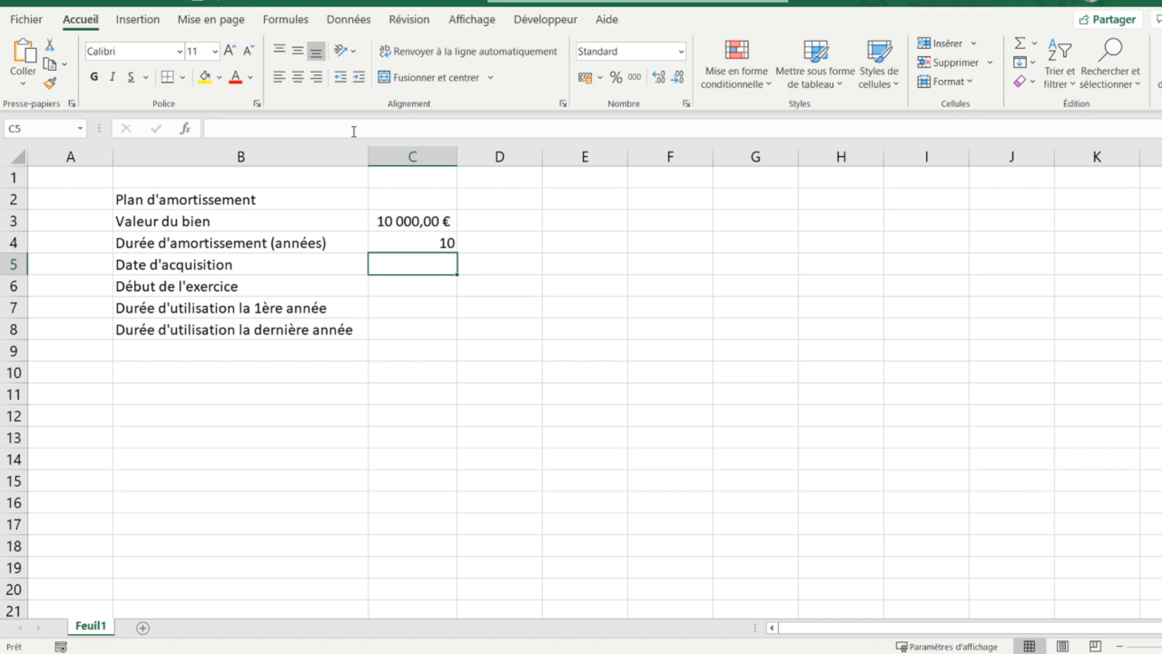
Step: Enter 03/08/2021 as the acquisition date in C5 and 01/01/2021 as the start of the fiscal year in C6
type("03")
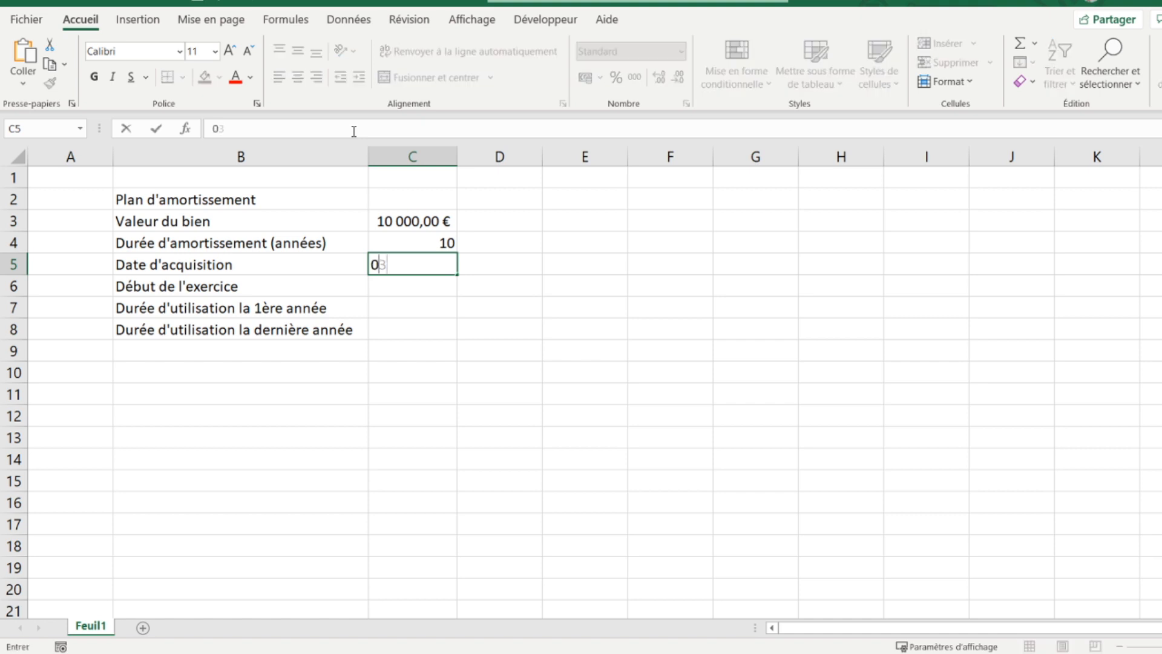
type("/08/2021")
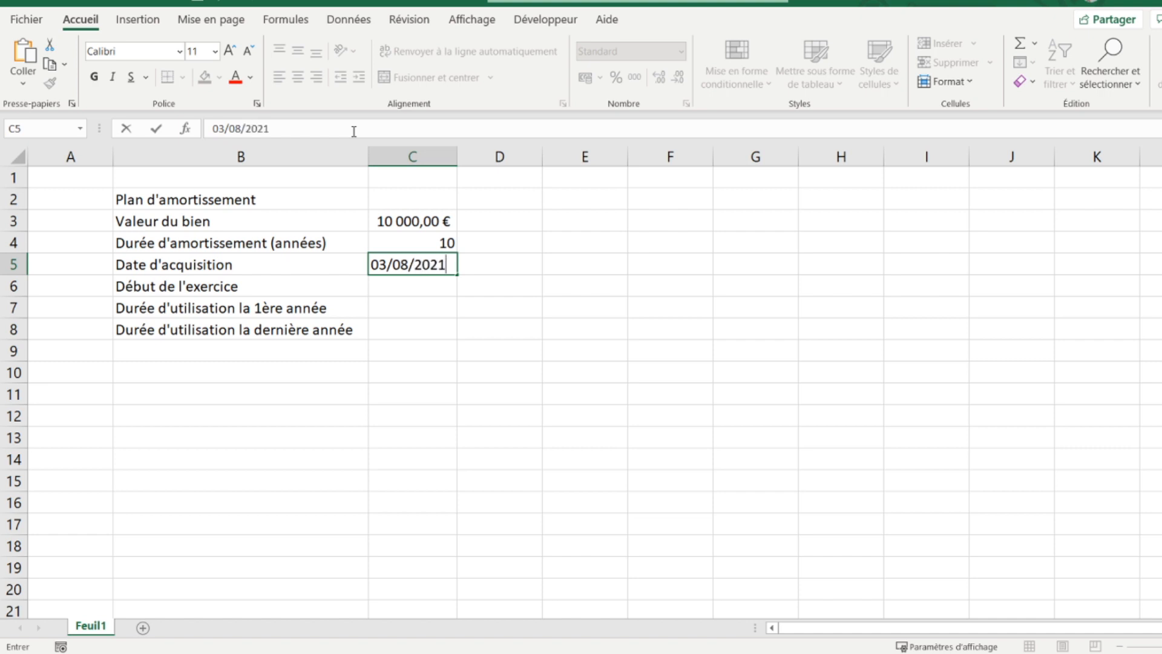
key("Return")
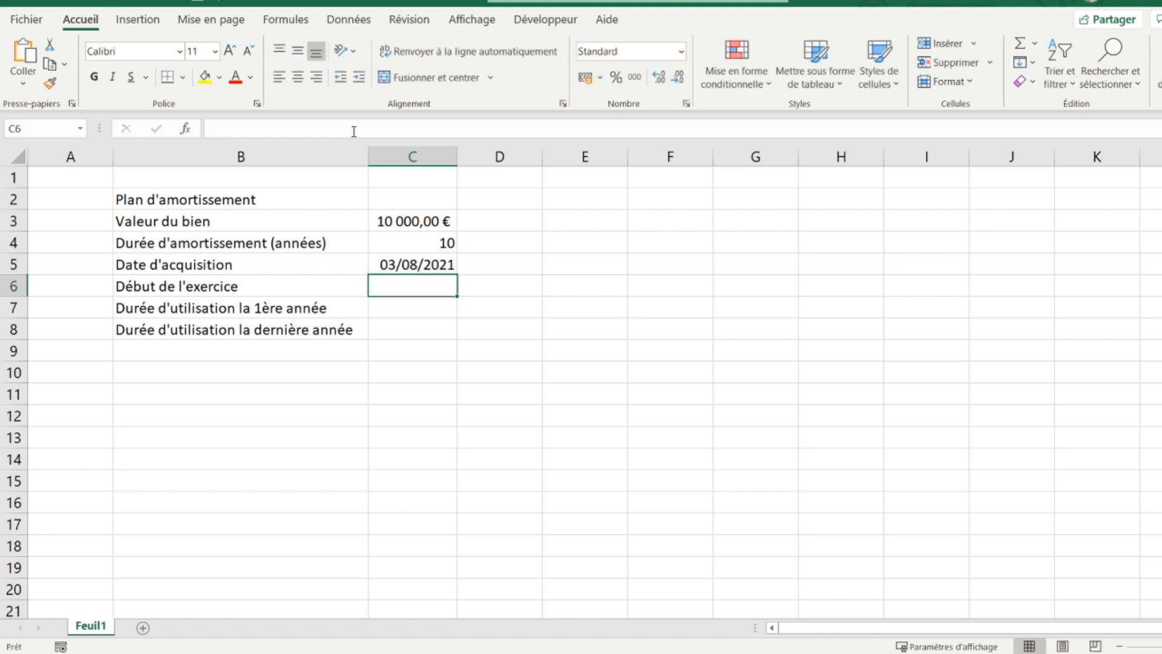
type("01/")
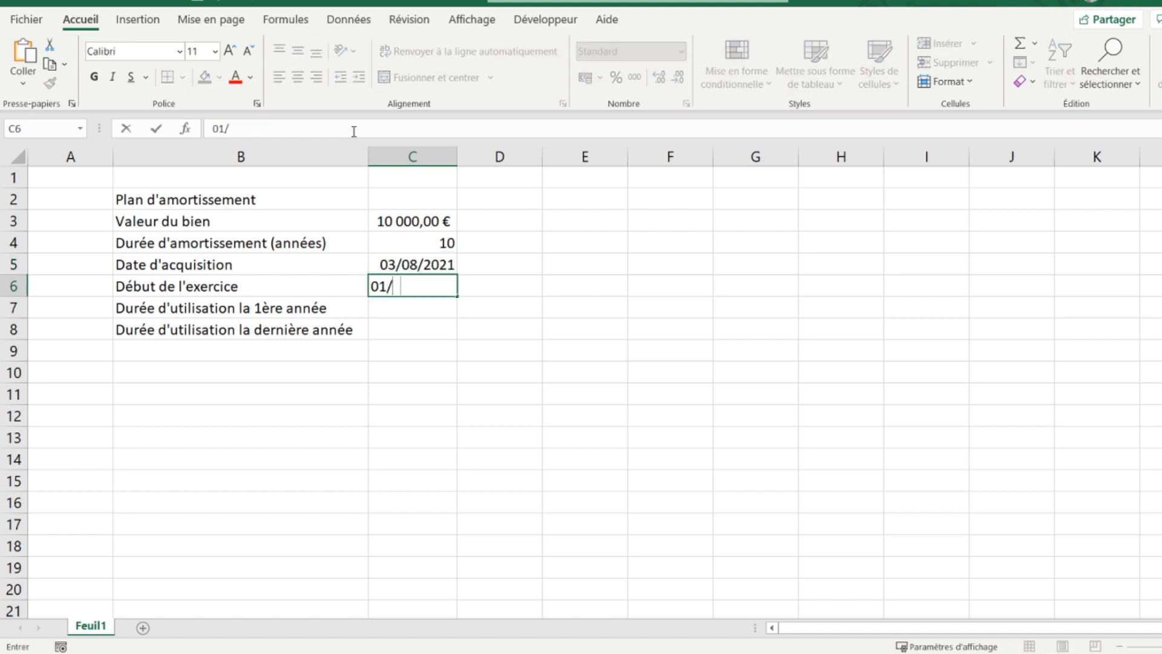
type("01/2021")
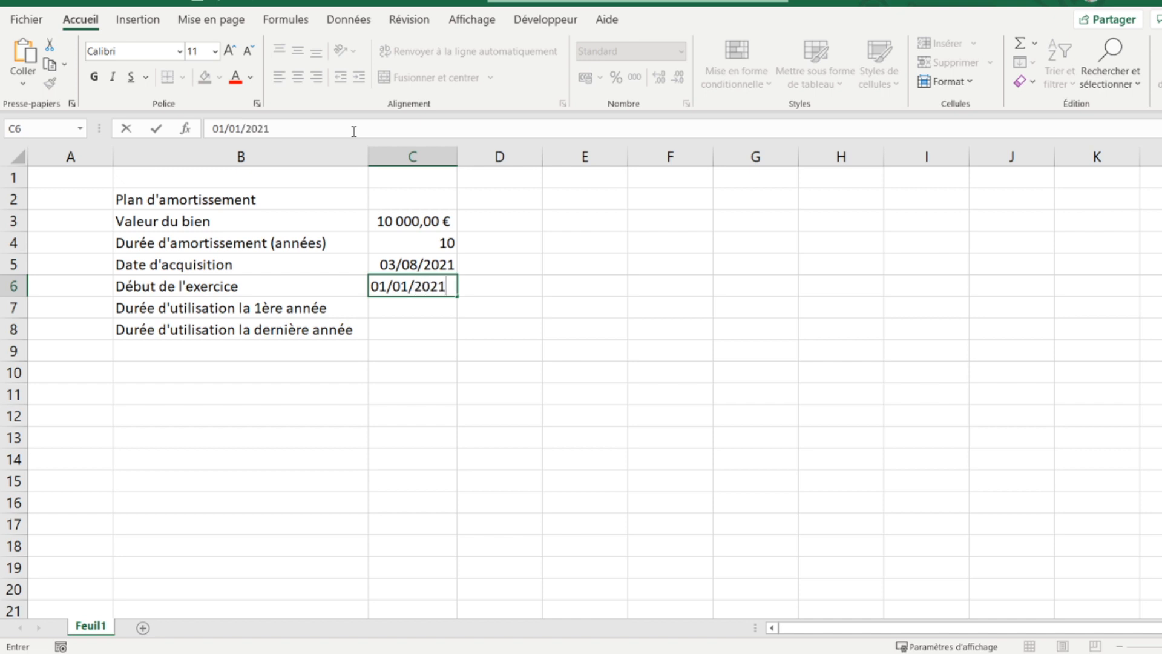
key("Return")
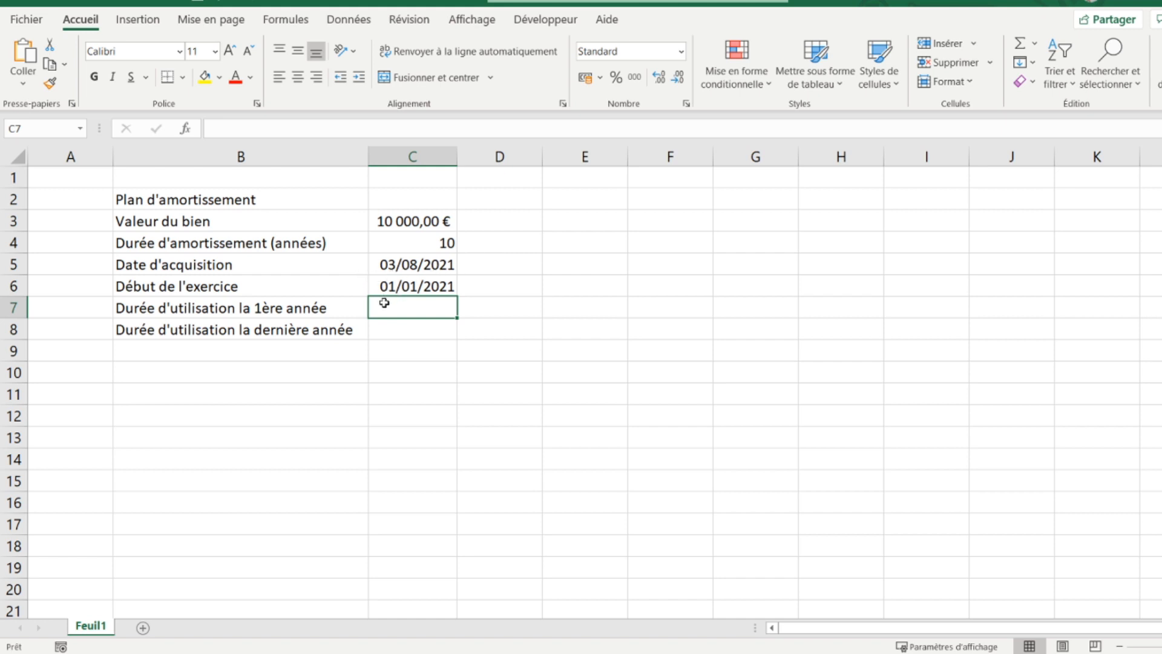
Step: Calculate the first year's duration of use in C7 with the formula =365-(C5-C6)
left_click(374, 268)
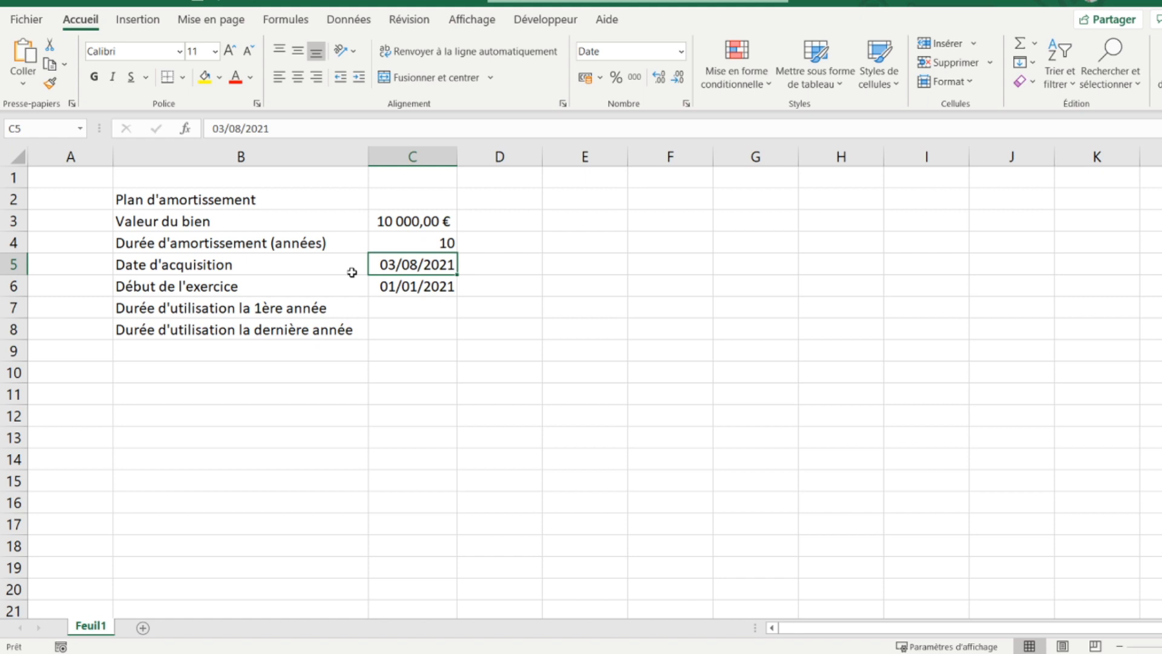
left_click(409, 308)
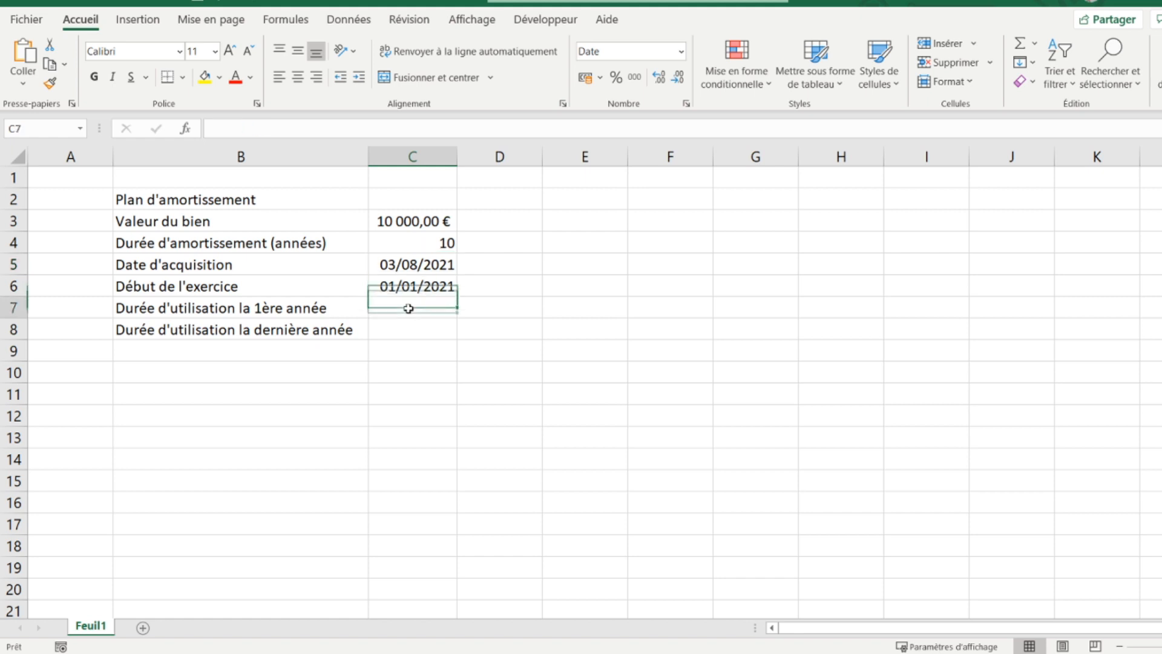
type("=365")
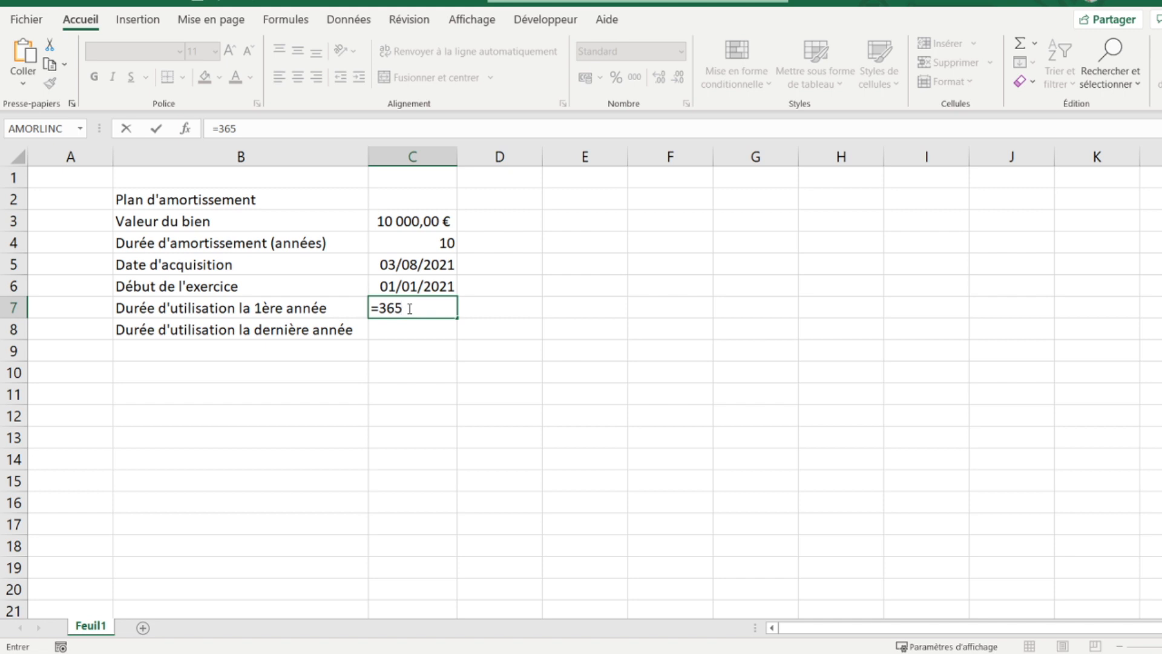
type("-(")
left_click(418, 265)
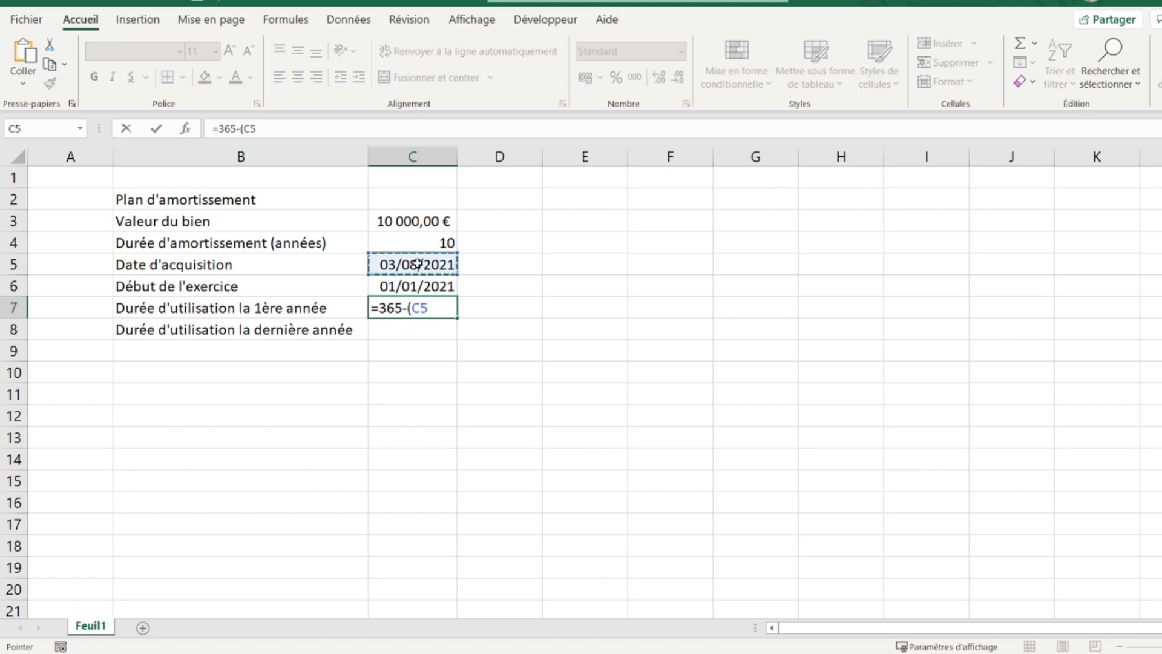
type("-")
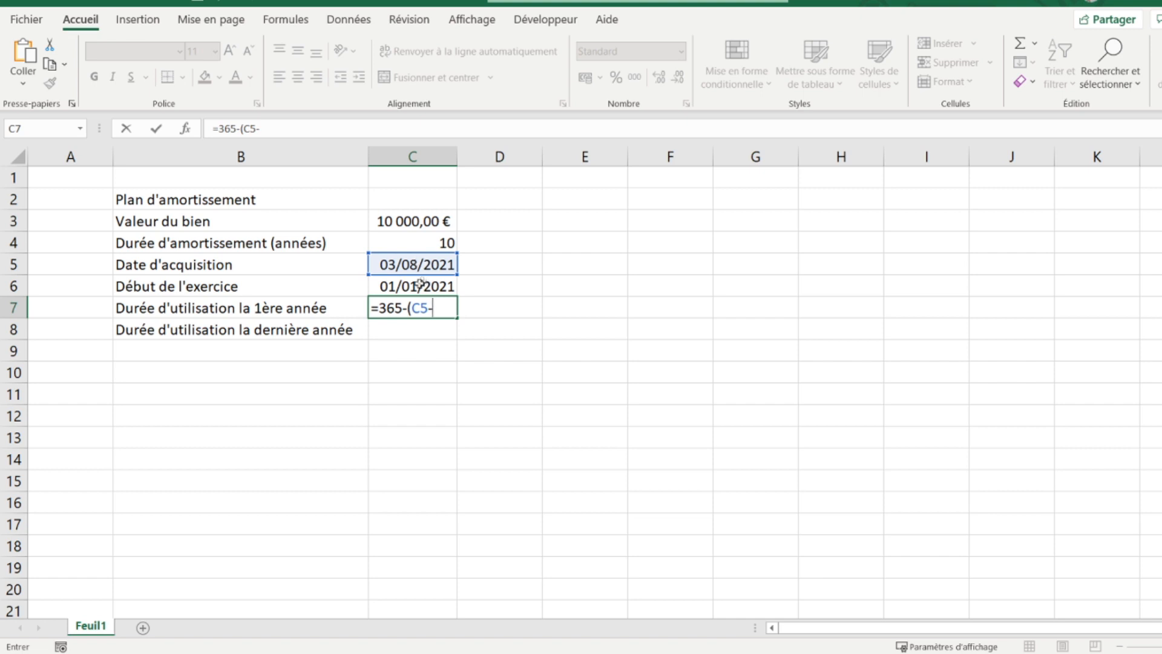
left_click(414, 287)
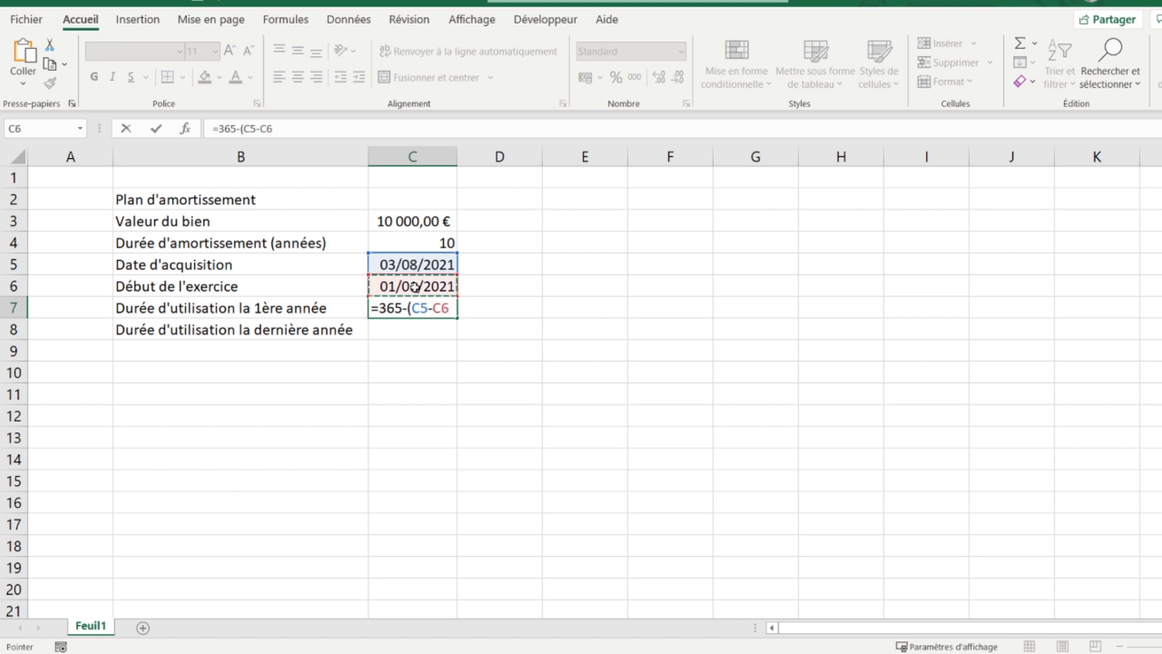
type(")")
key("Return")
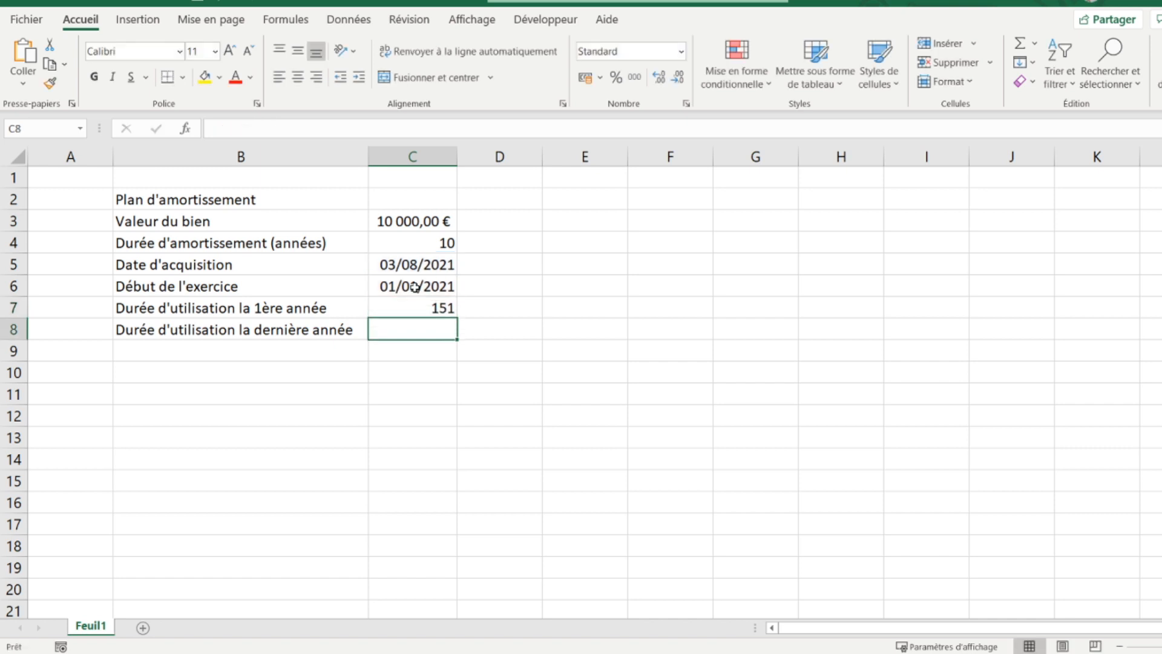
Step: Calculate the last year's duration of use in C8 with the formula =365-C7
left_click(388, 308)
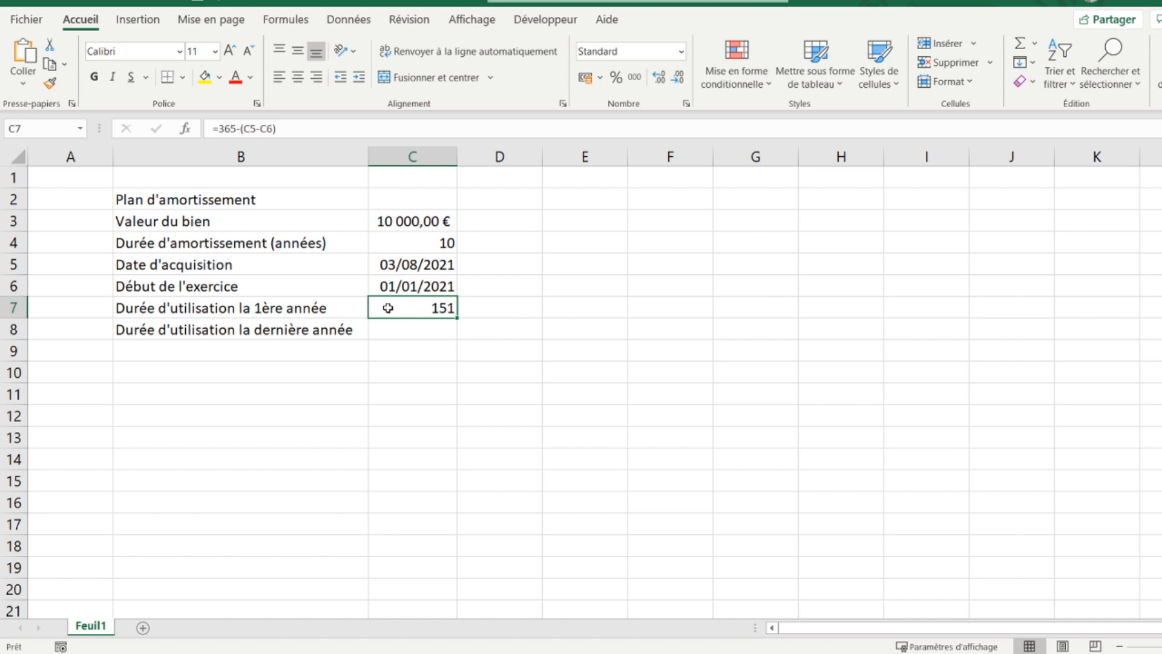
left_click(383, 327)
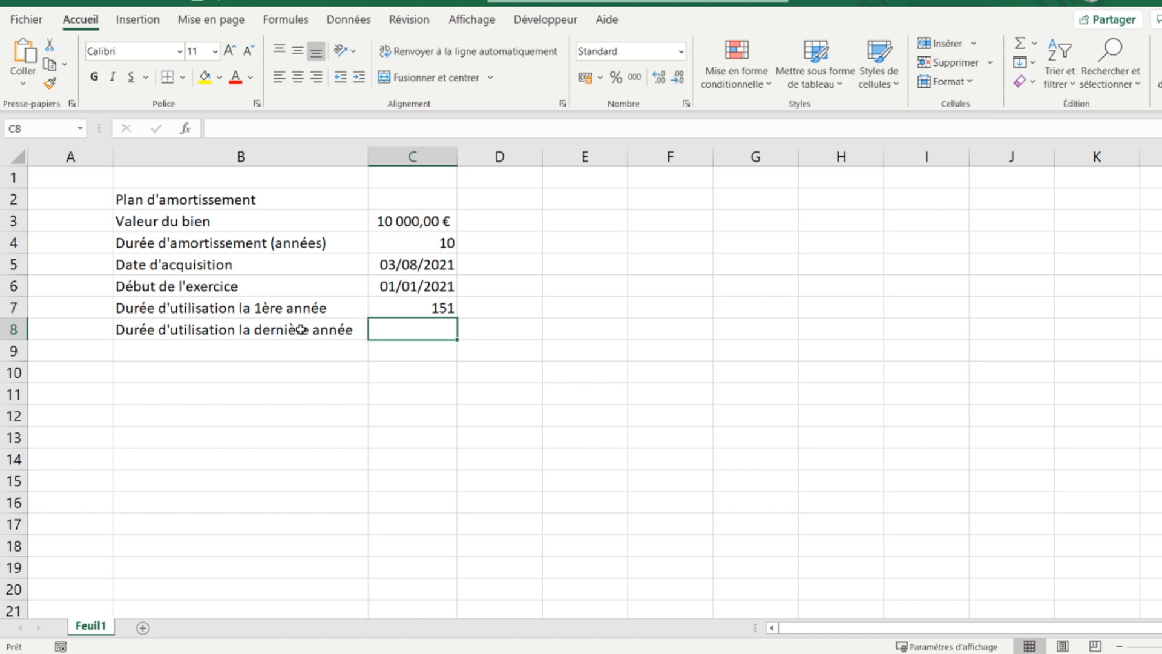
type("=365")
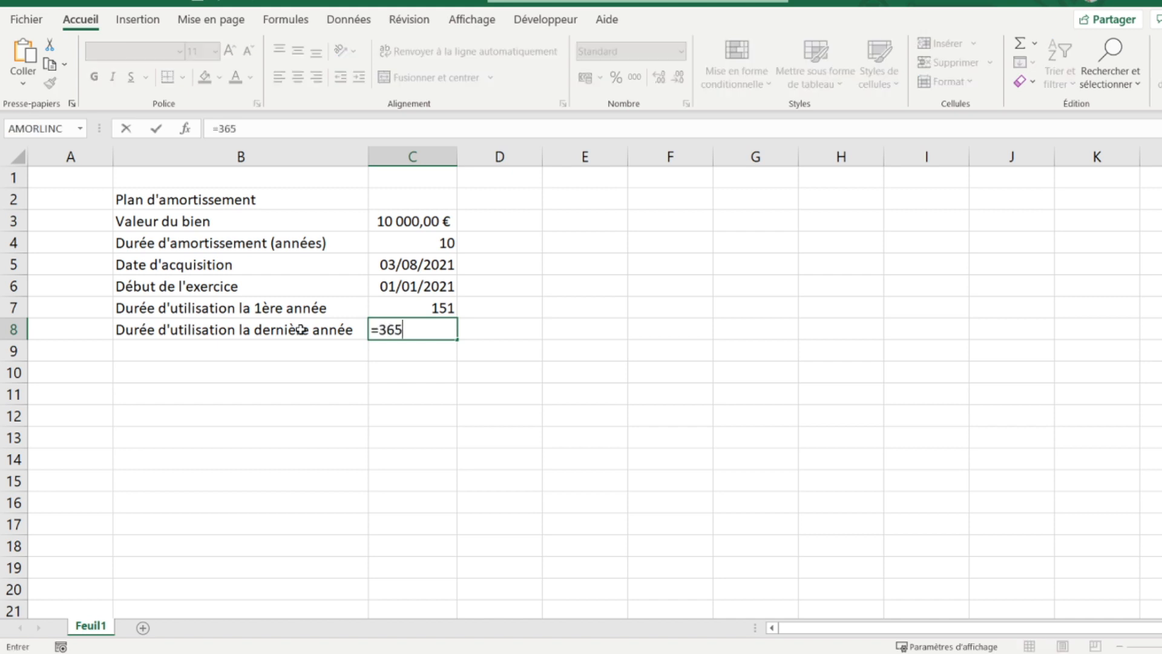
type("-")
key("Up")
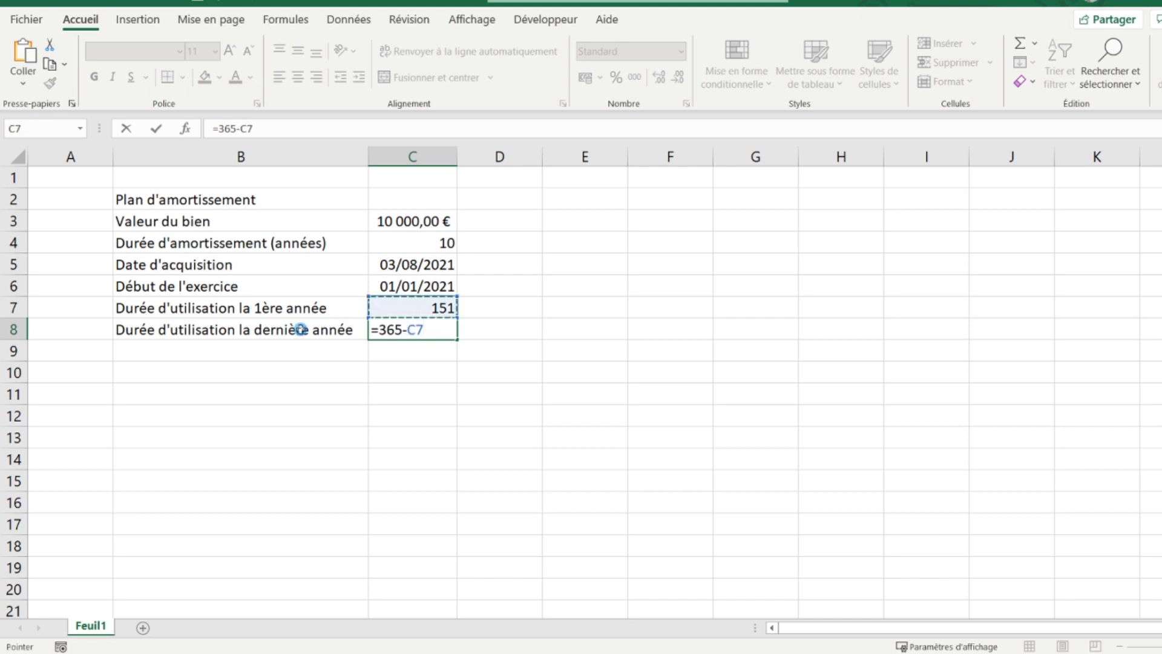
key("Return")
left_click(392, 306)
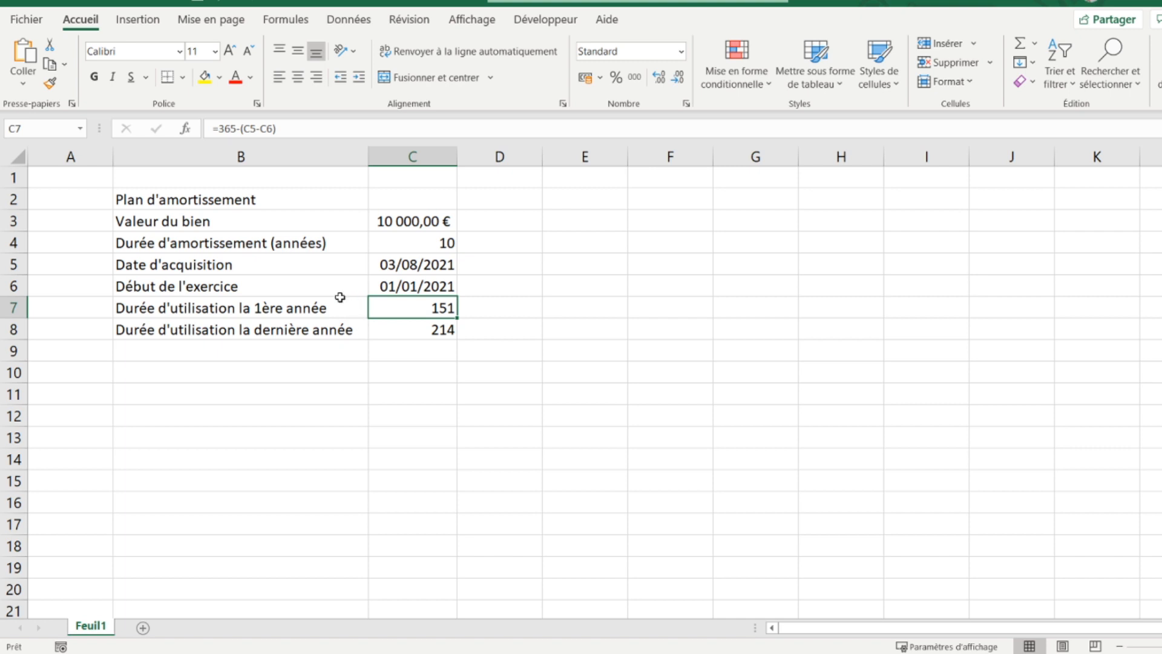
left_click_drag(387, 317, 388, 325)
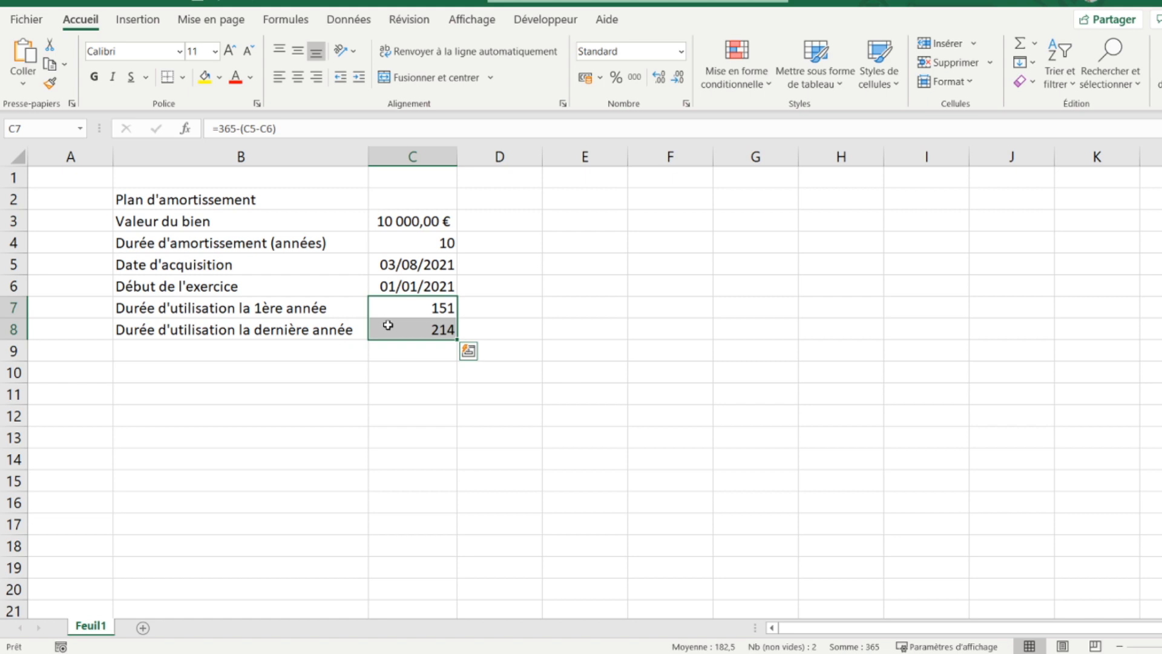
Step: Merge and centre the "Plan d'amortissement" title across B2:C2 and format it with a blue fill and bold white text
left_click_drag(234, 199, 390, 197)
left_click(435, 77)
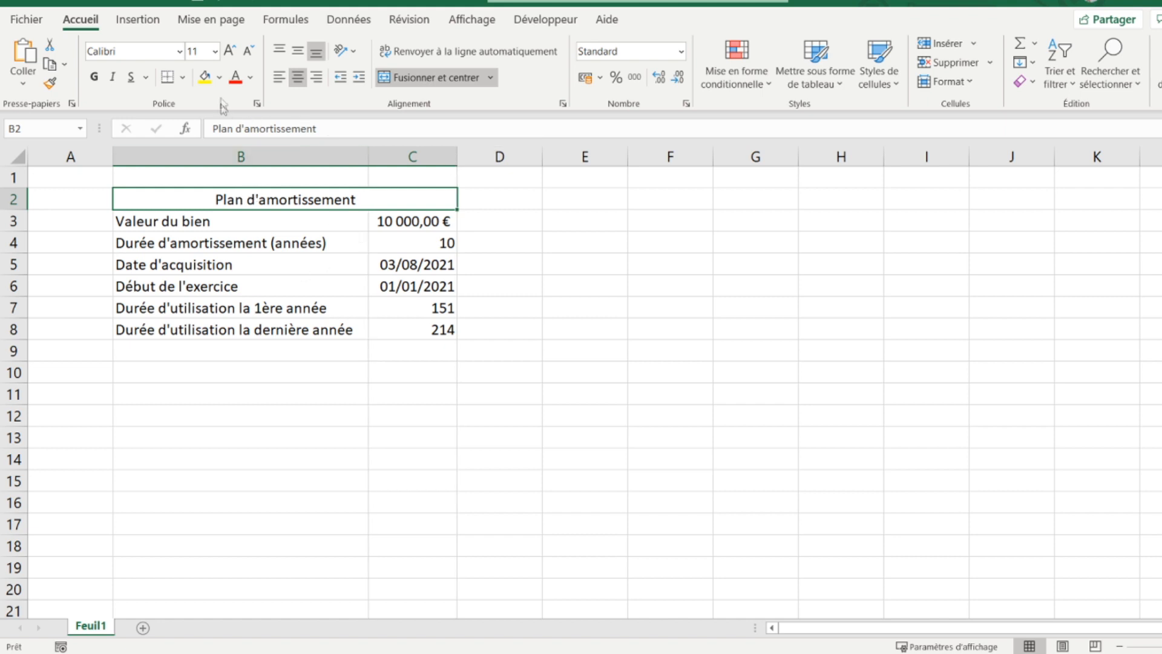
left_click(219, 77)
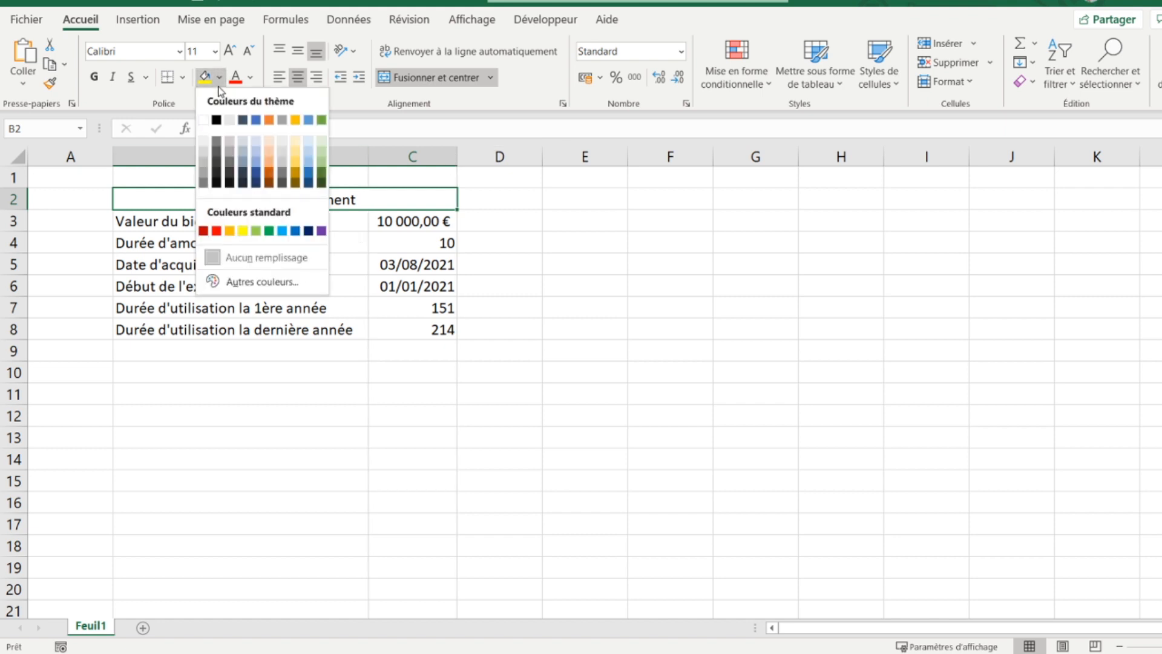
left_click(256, 120)
left_click(252, 80)
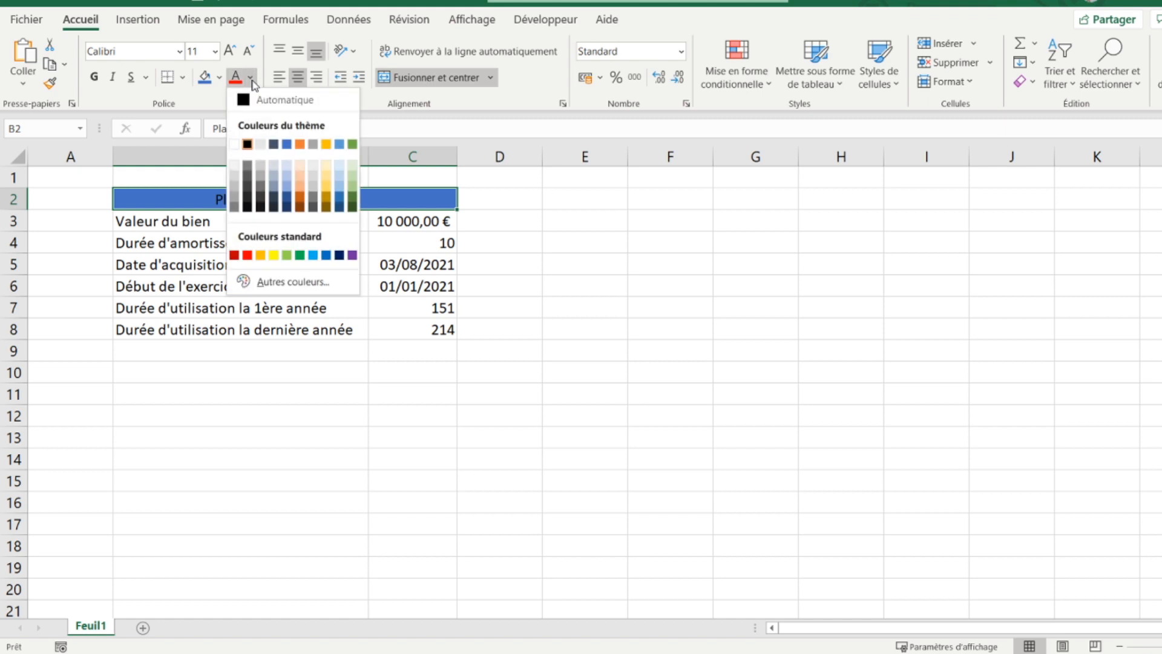
left_click(234, 144)
left_click(94, 77)
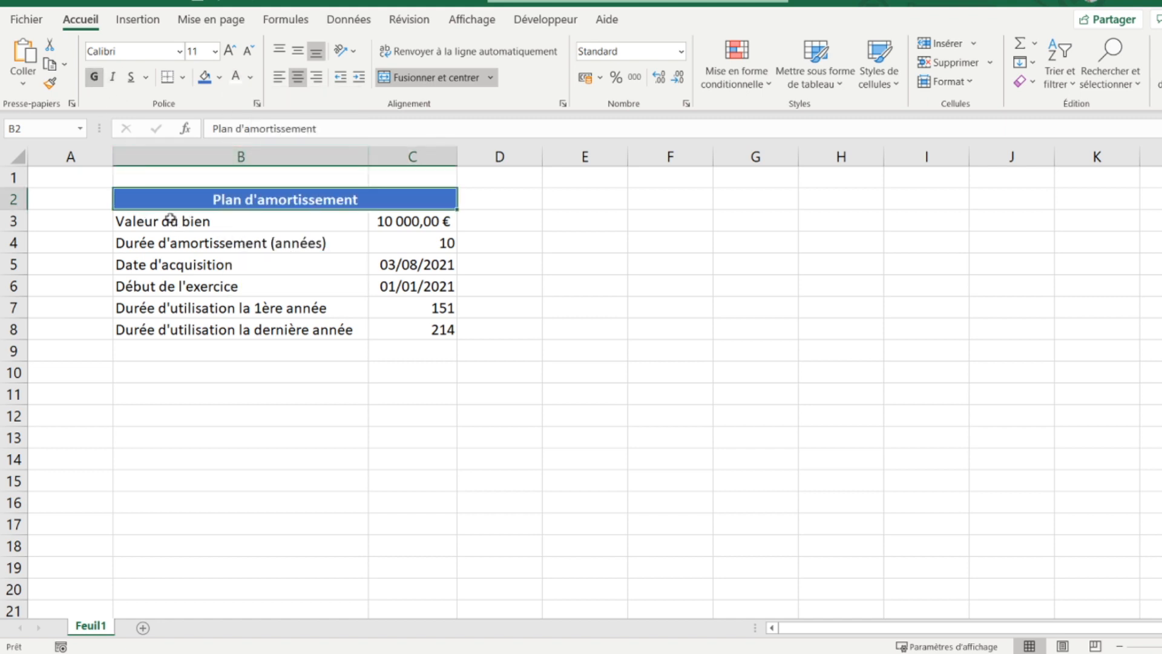
Step: Apply all borders to the asset table in B2:C8
left_click_drag(161, 198, 182, 328)
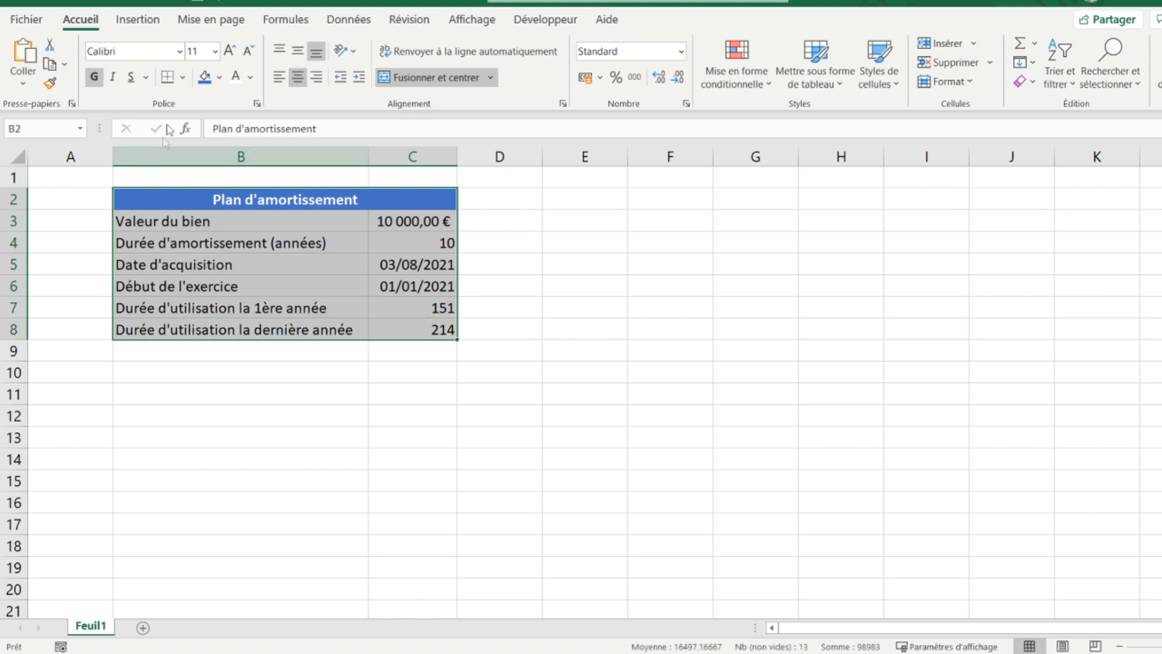
left_click(183, 78)
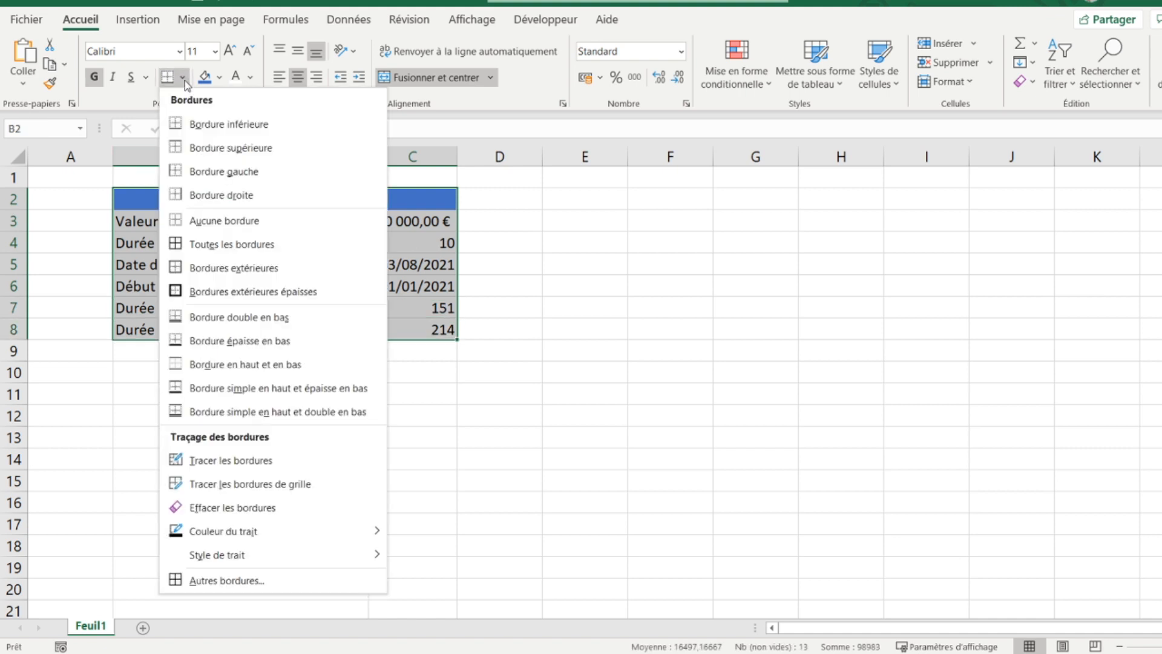
left_click(208, 243)
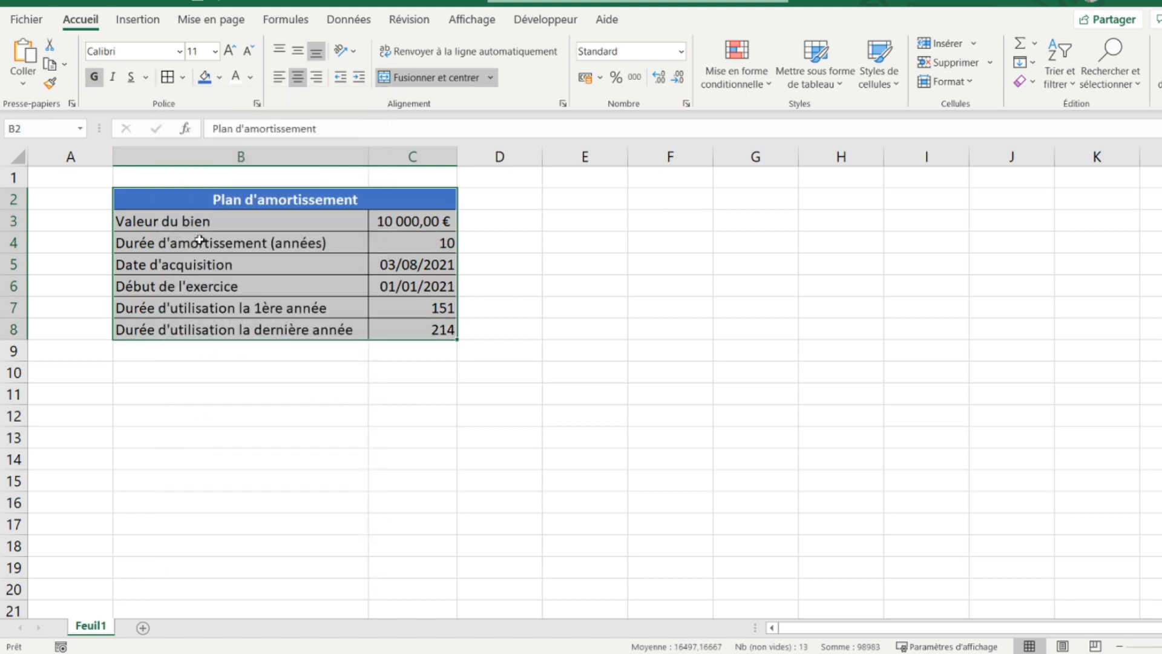
Step: Enter the title "Tableau d'amortisseent linéaire" for the second table in cell B11
left_click(145, 393)
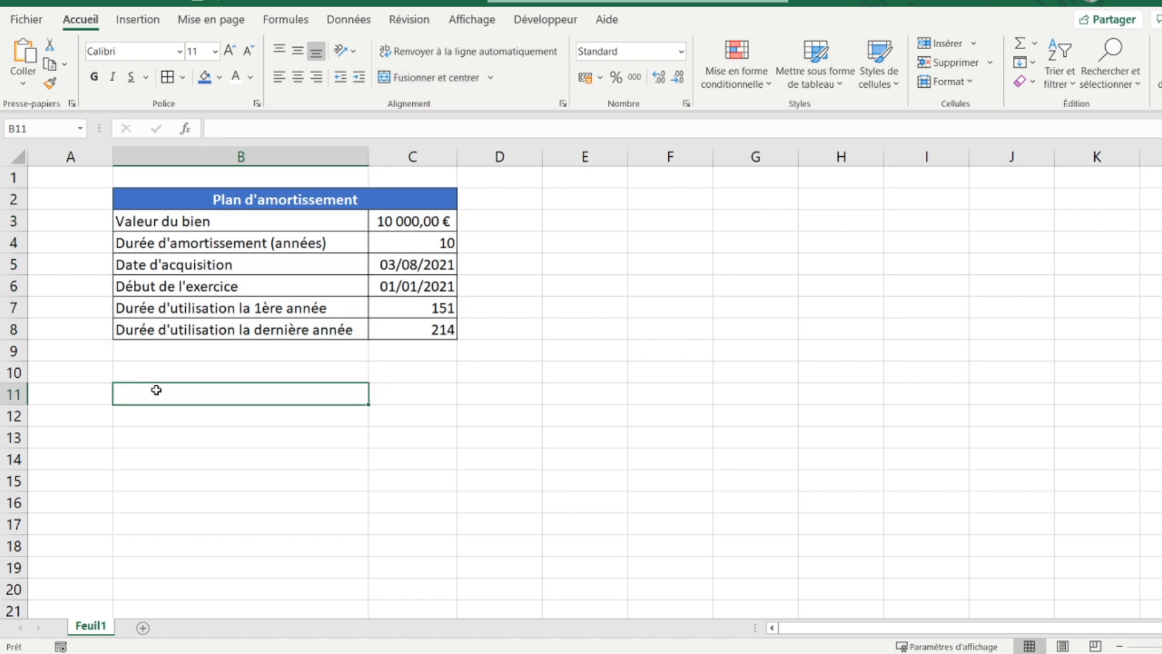
type("T")
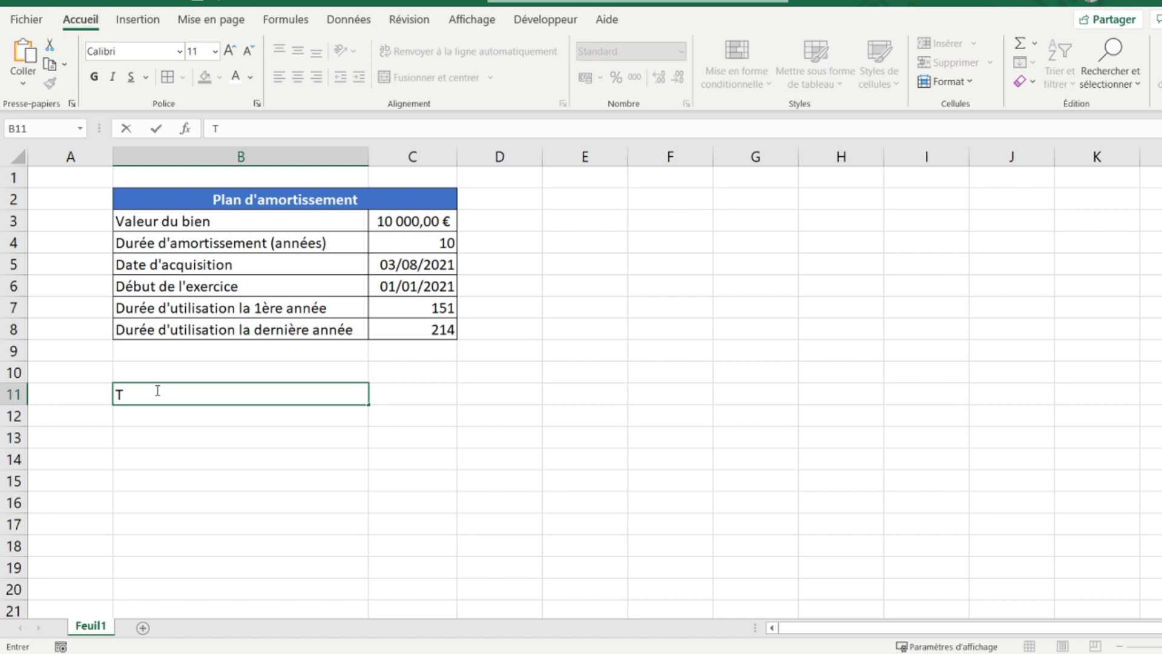
type("ableau d'amortis")
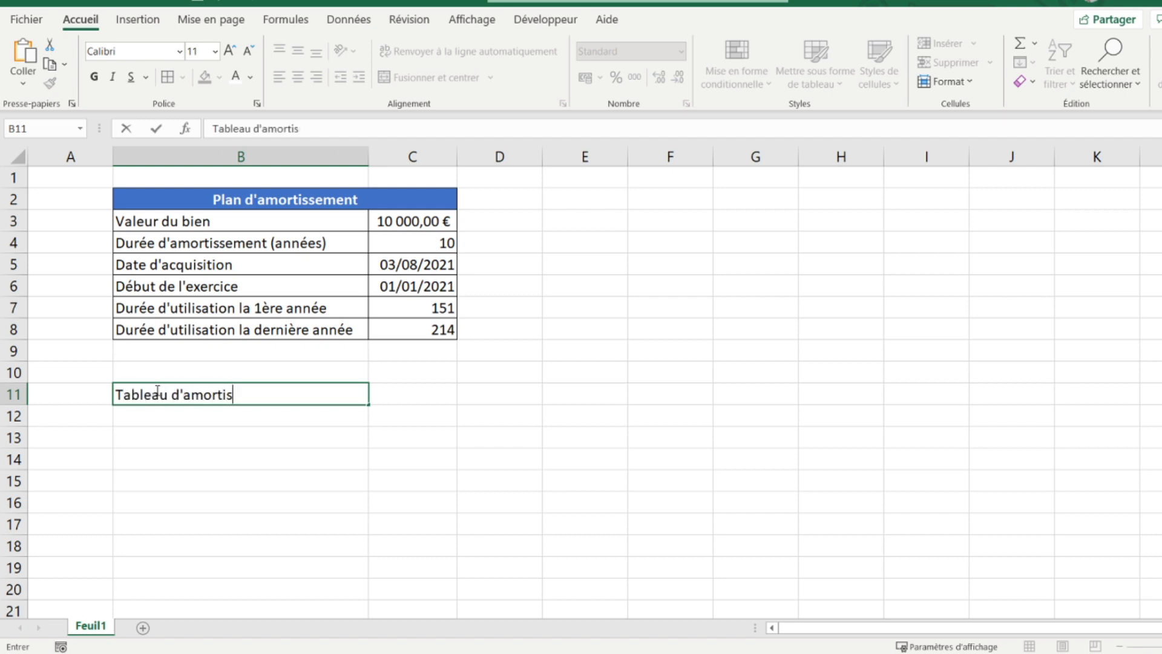
type("seent linéaire")
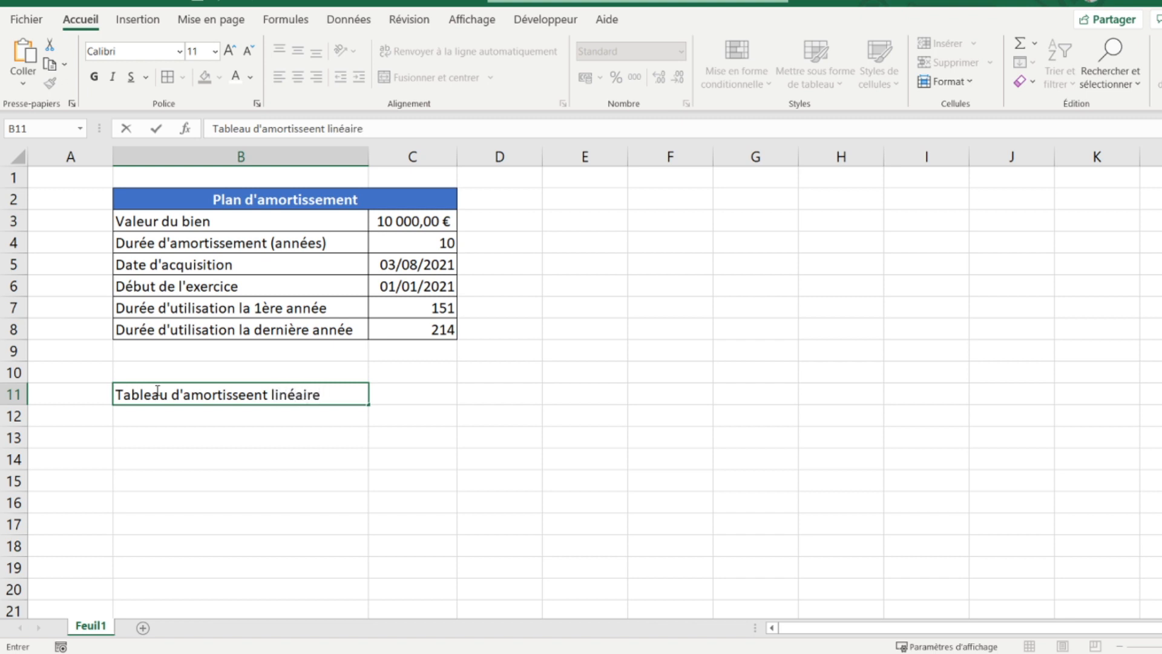
key("Return")
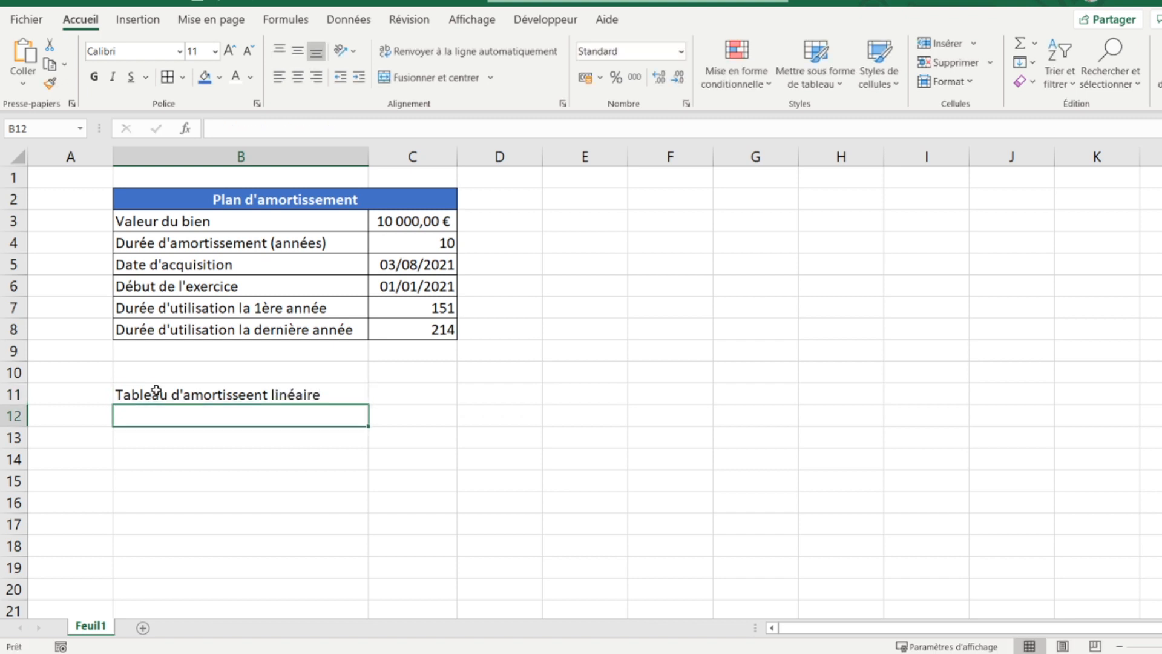
Step: Enter the column headers "Année", "VNC début d'exercice" and "Annuité d'amortissement" in cells B12, C12 and D12
type("Année")
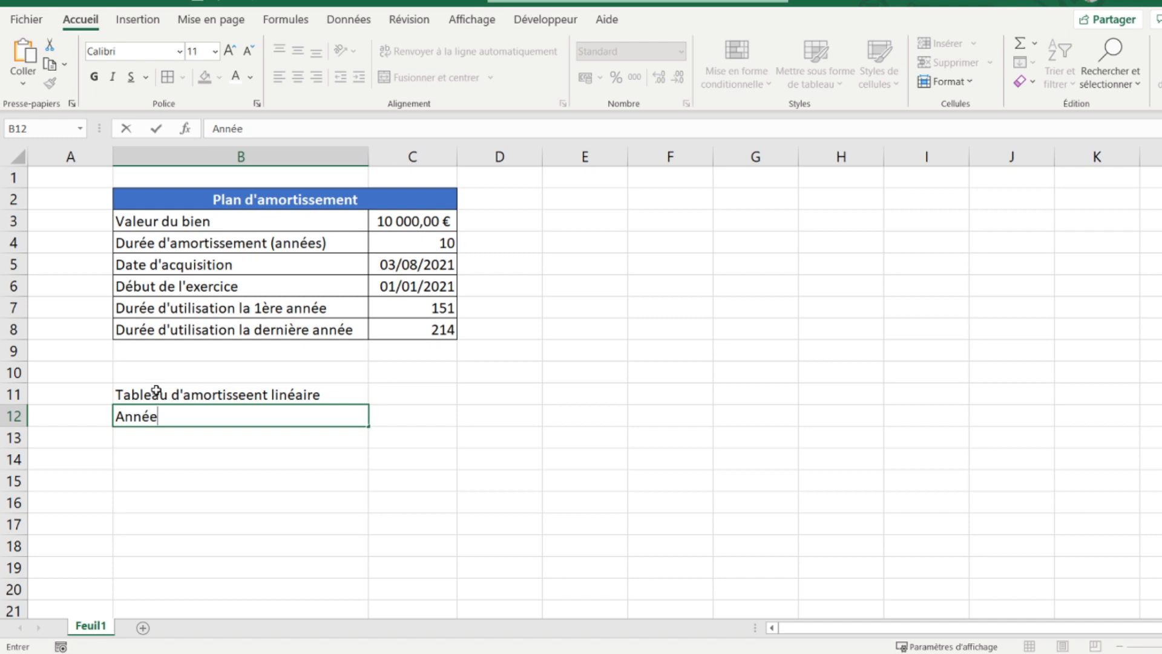
key("Tab")
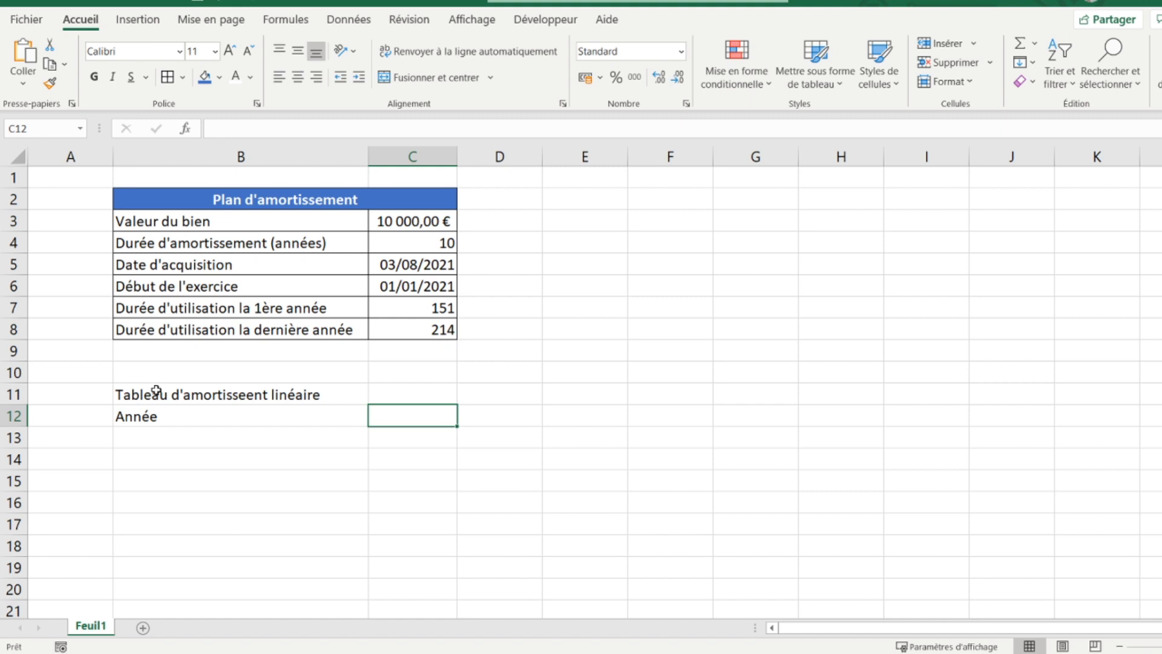
type("VNC d")
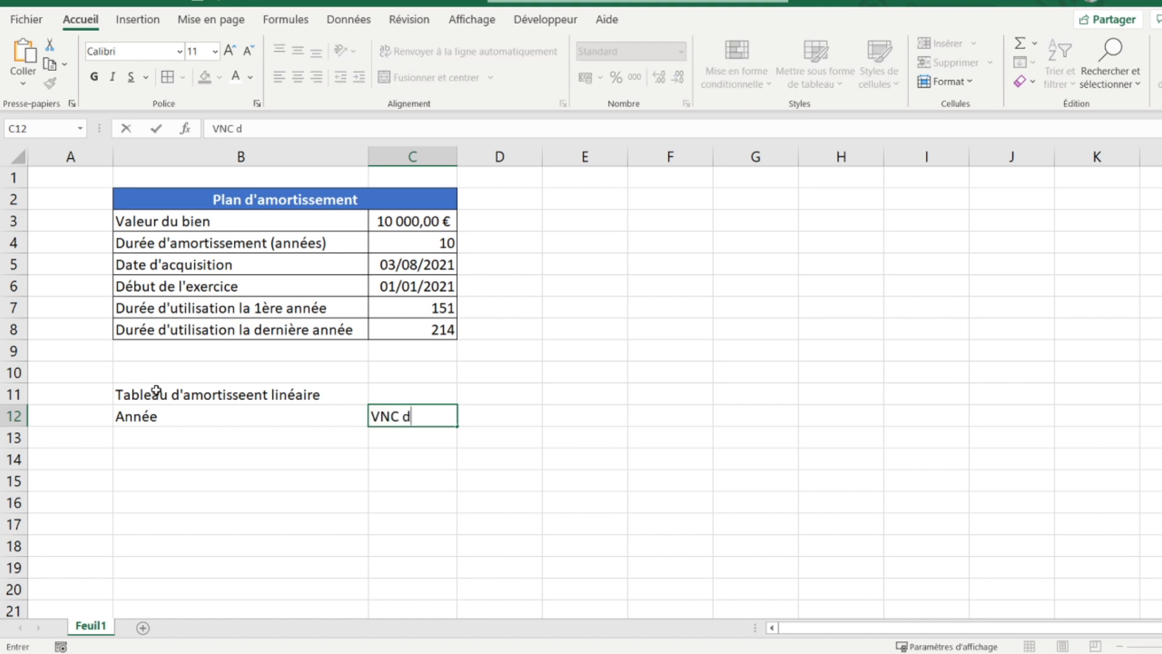
type("ébut d'exercice")
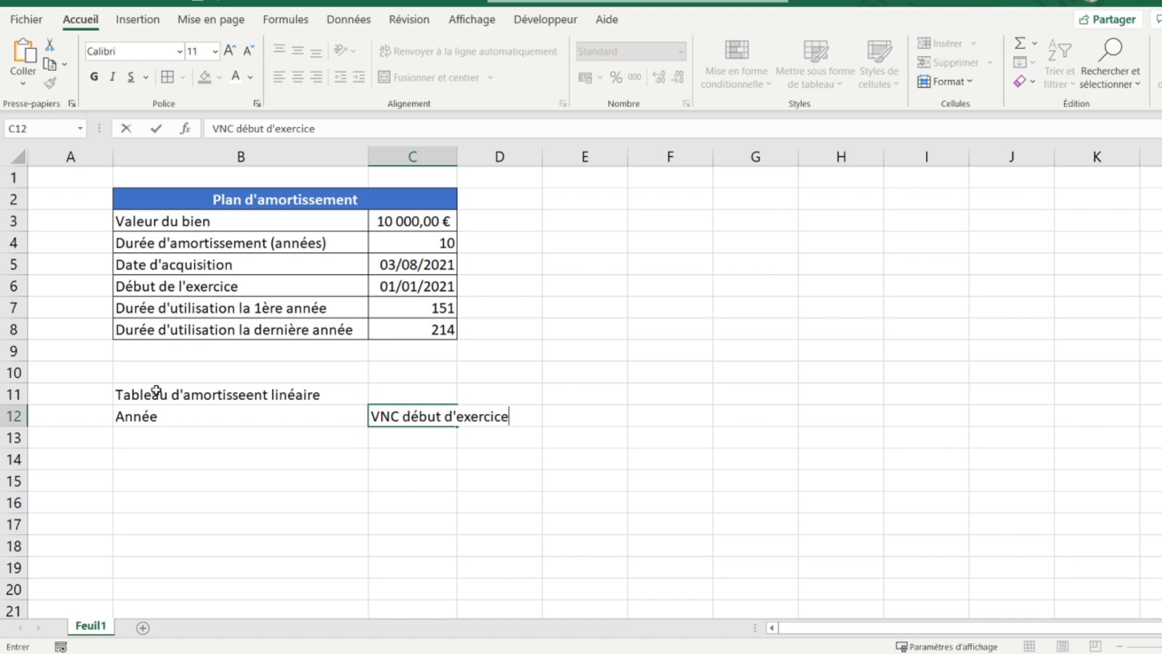
key("Tab")
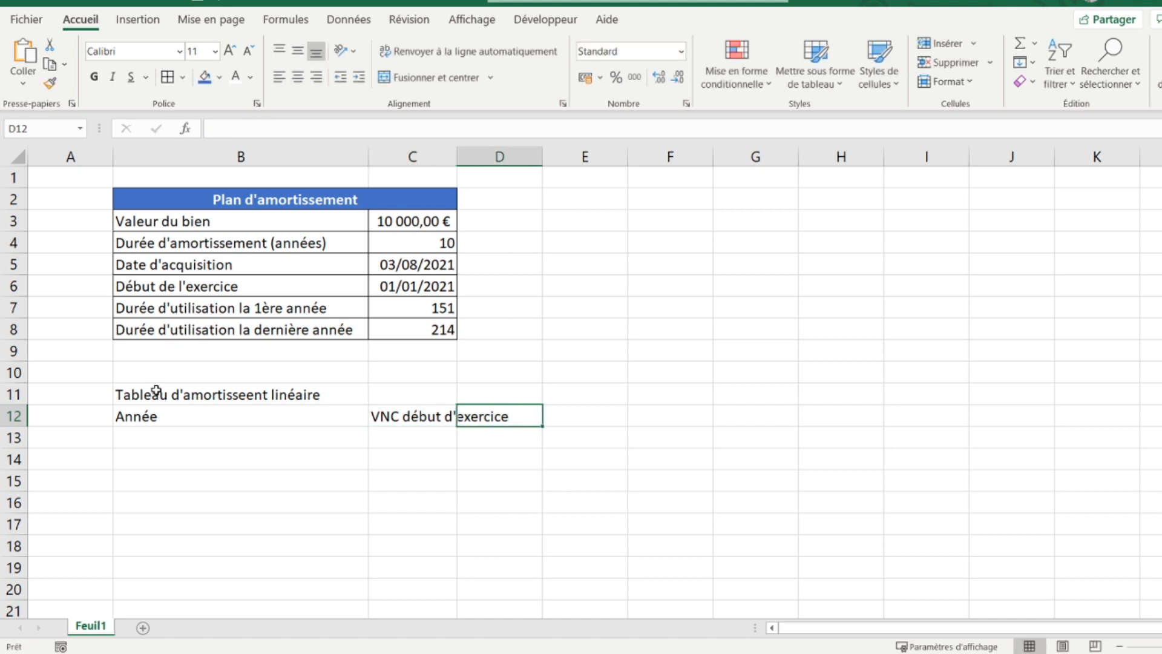
type("Annuité d'amortissement")
key("Tab")
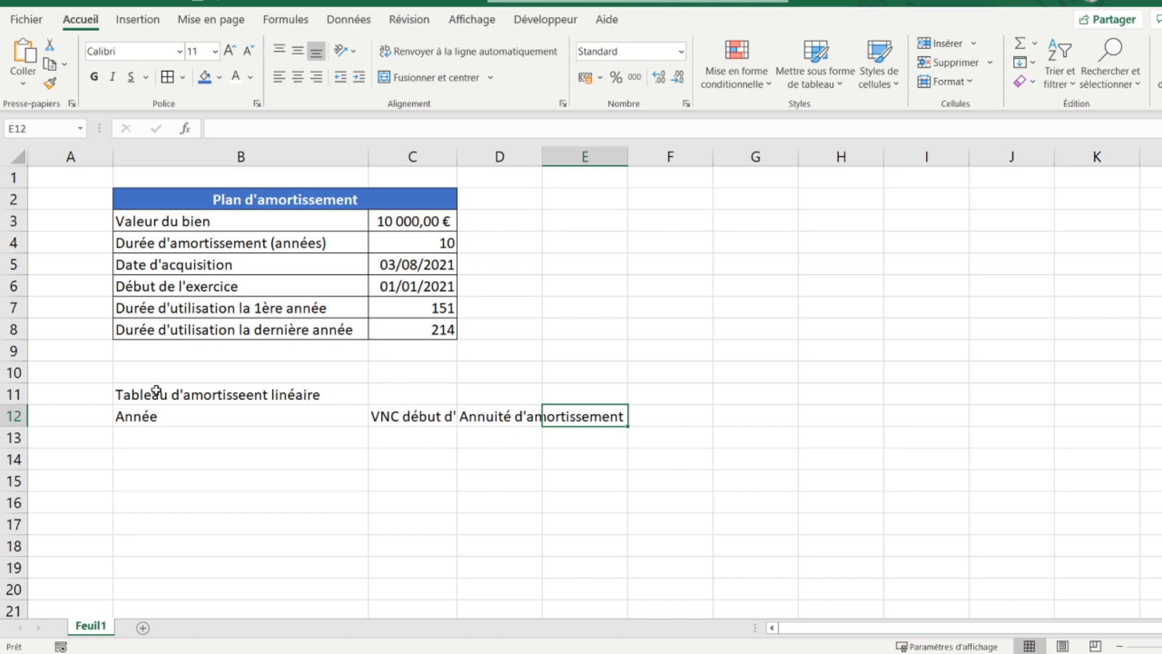
Step: Enter the headers "Montant des amortissements cumulés" in E12 and "VNC en fin d'exercice" in F12
type("Mont")
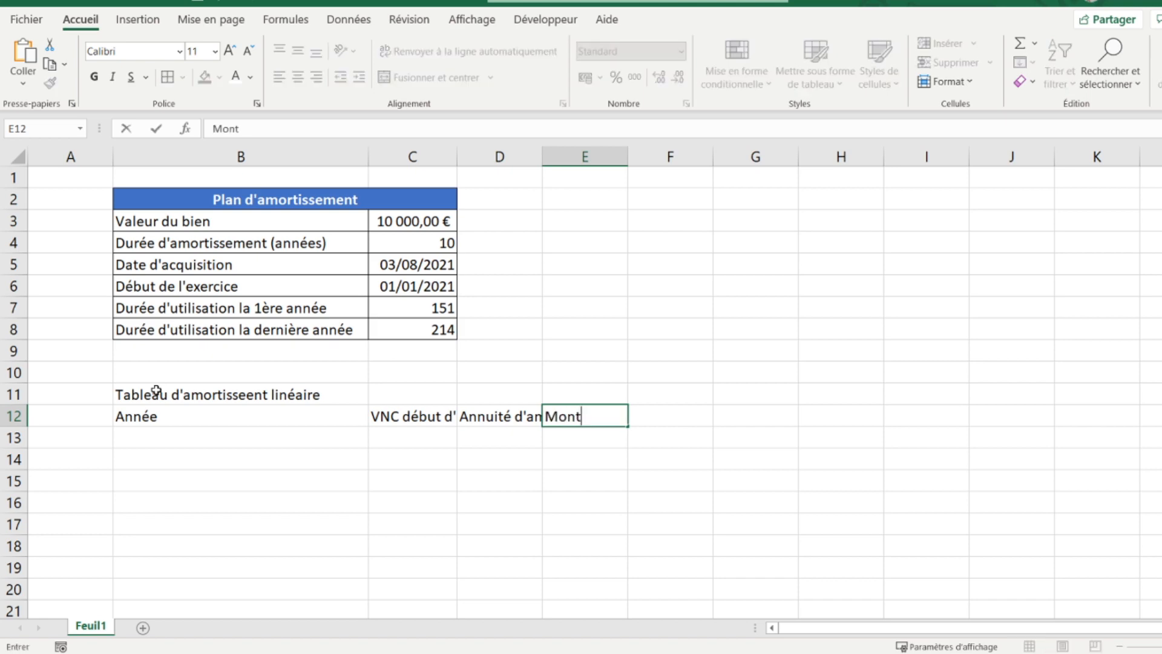
type("ant des amorti")
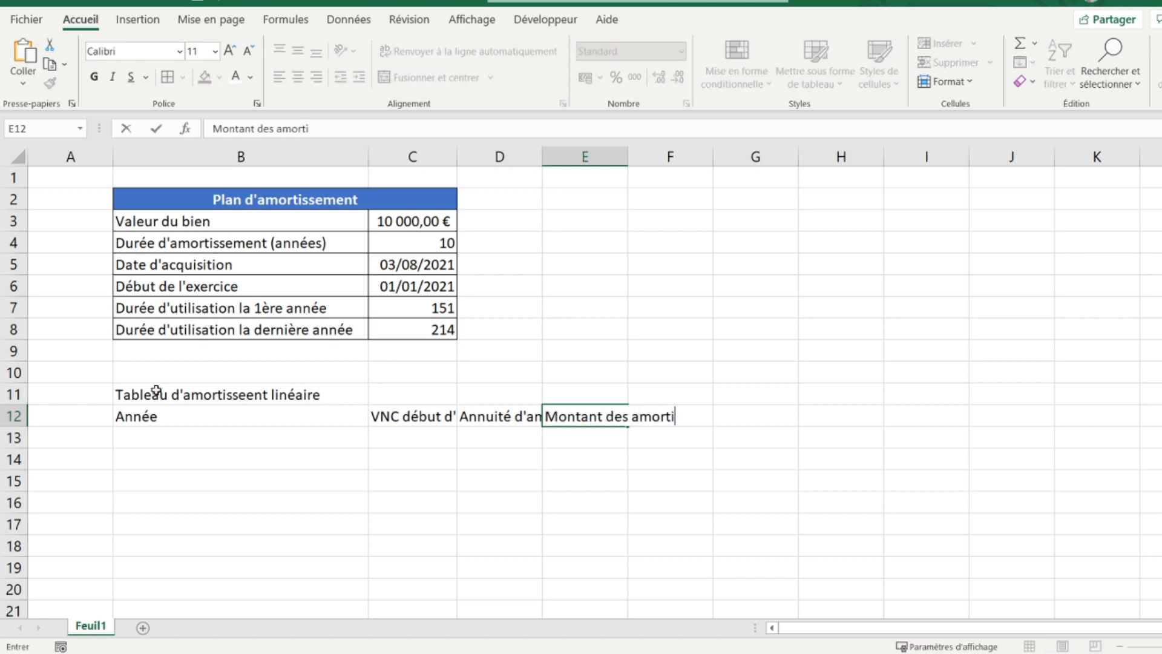
type("ssements cumulés")
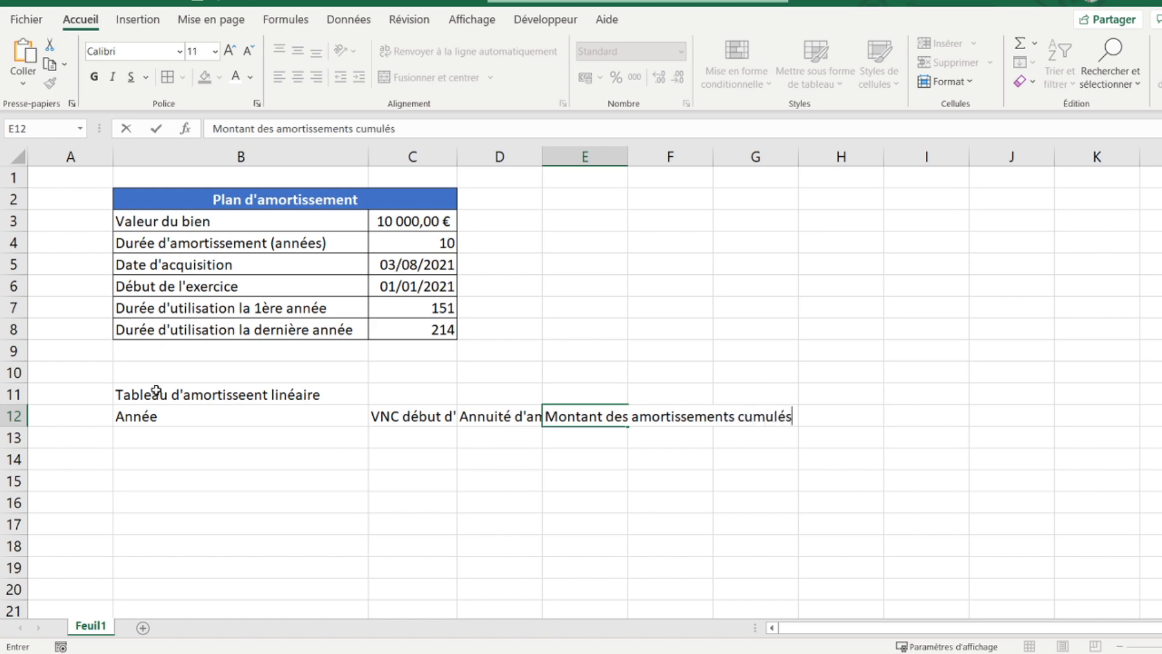
key("Tab")
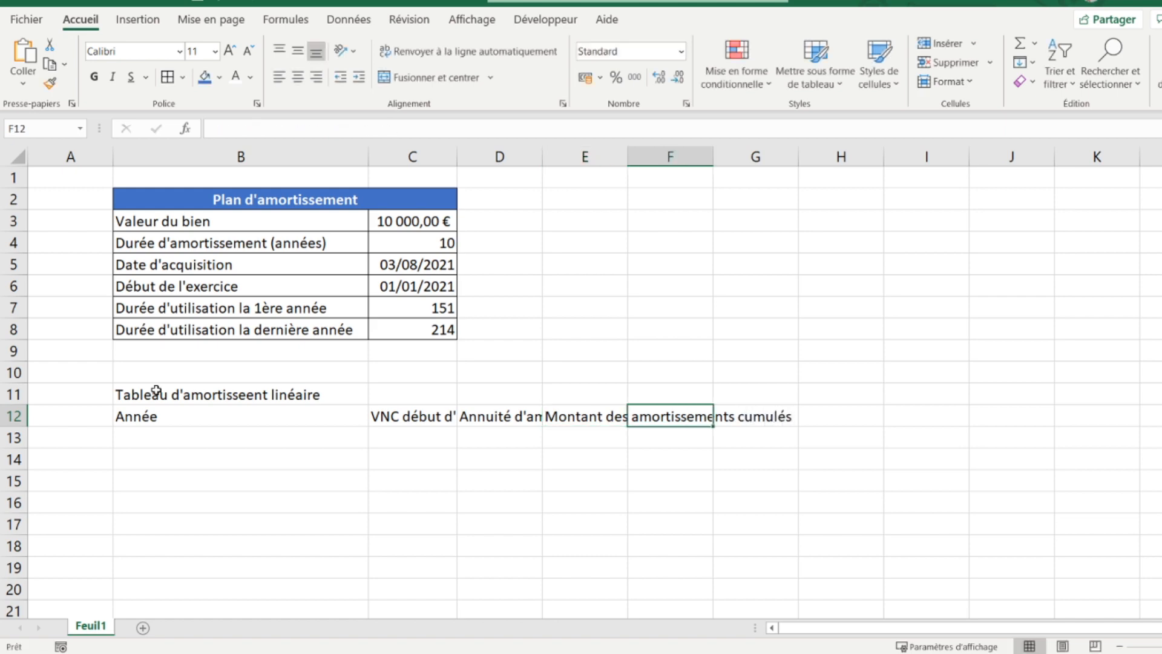
type("VNC ")
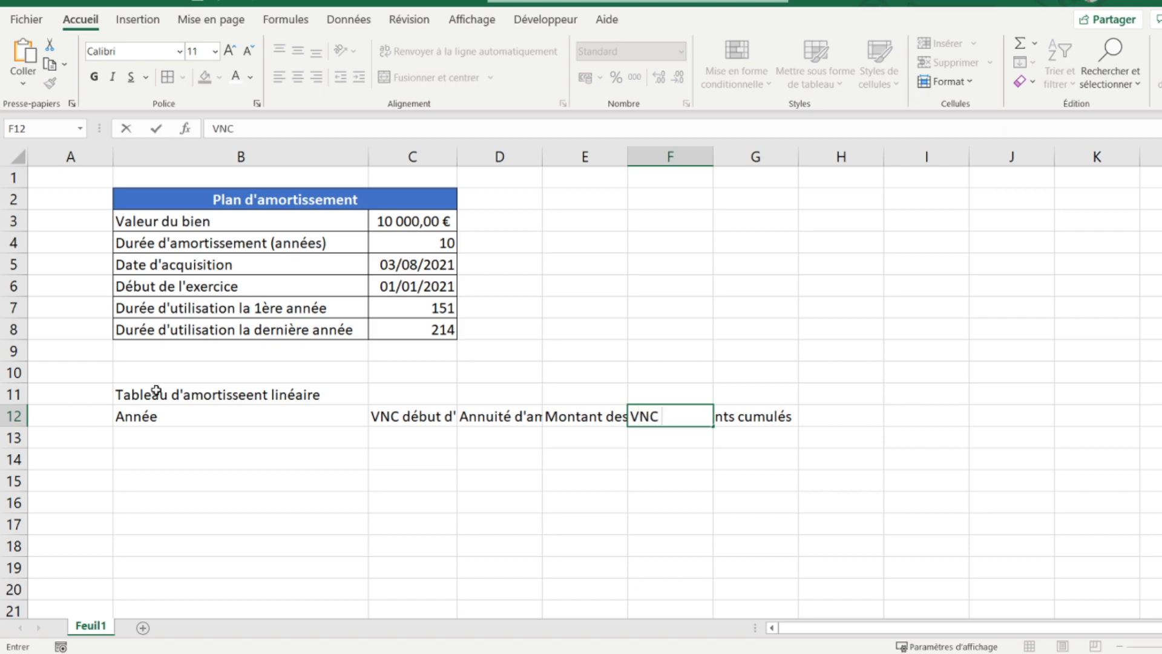
type("en fin d'e")
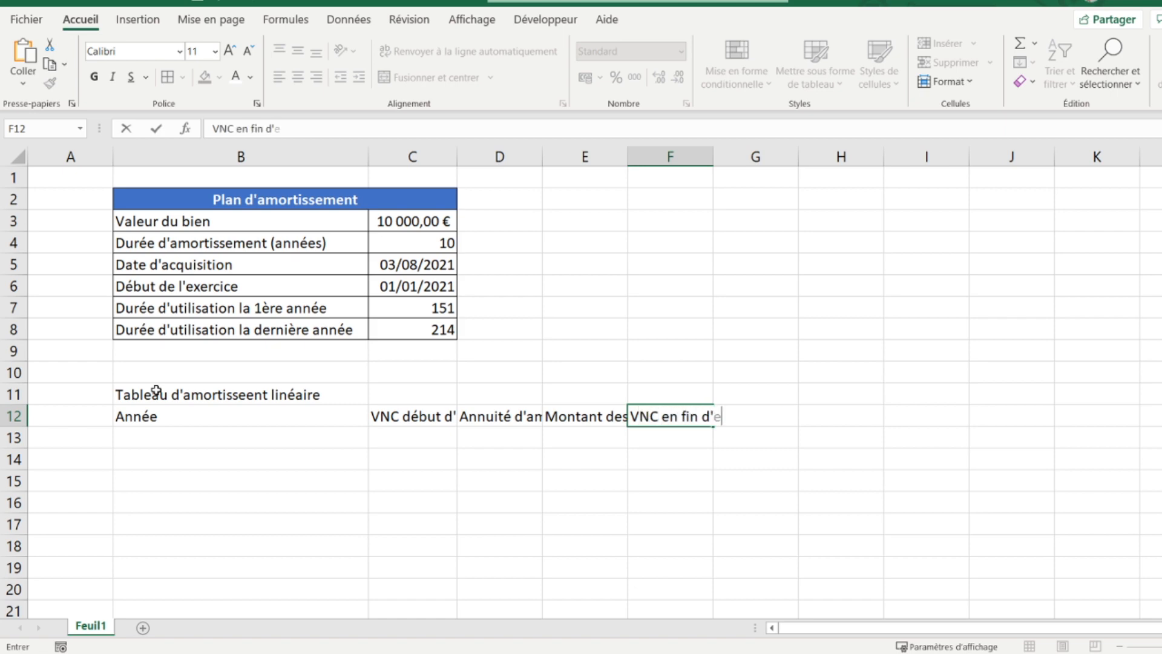
type("xercice")
key("Return")
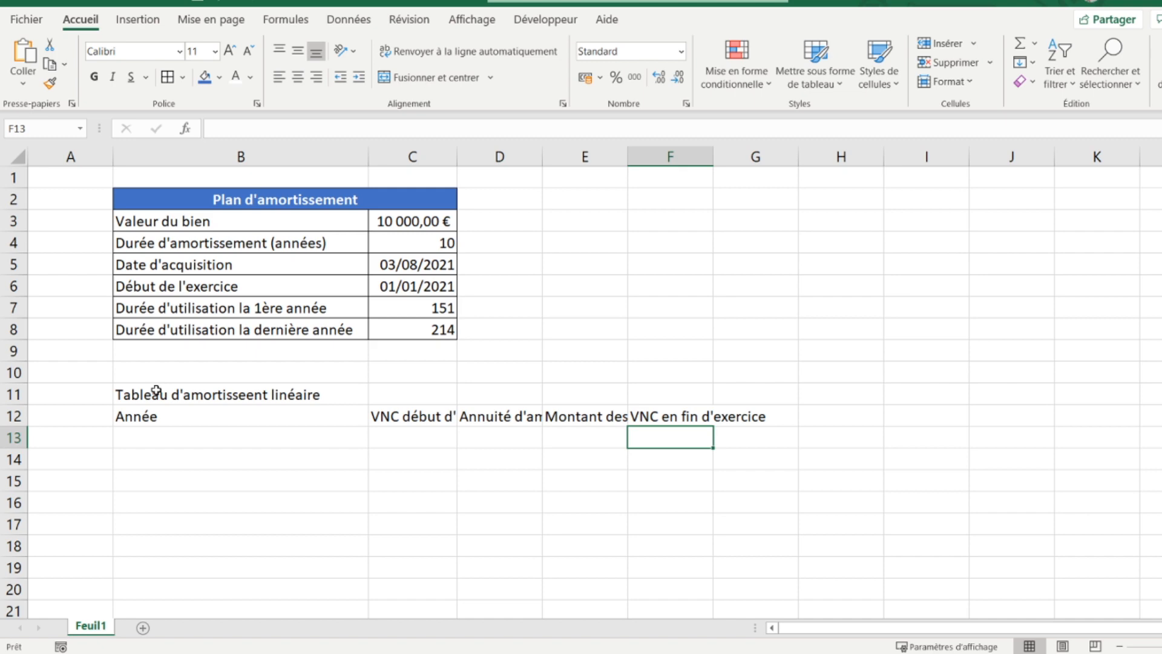
Step: Autofit the widths of columns C to F to their header text
double_click(457, 157)
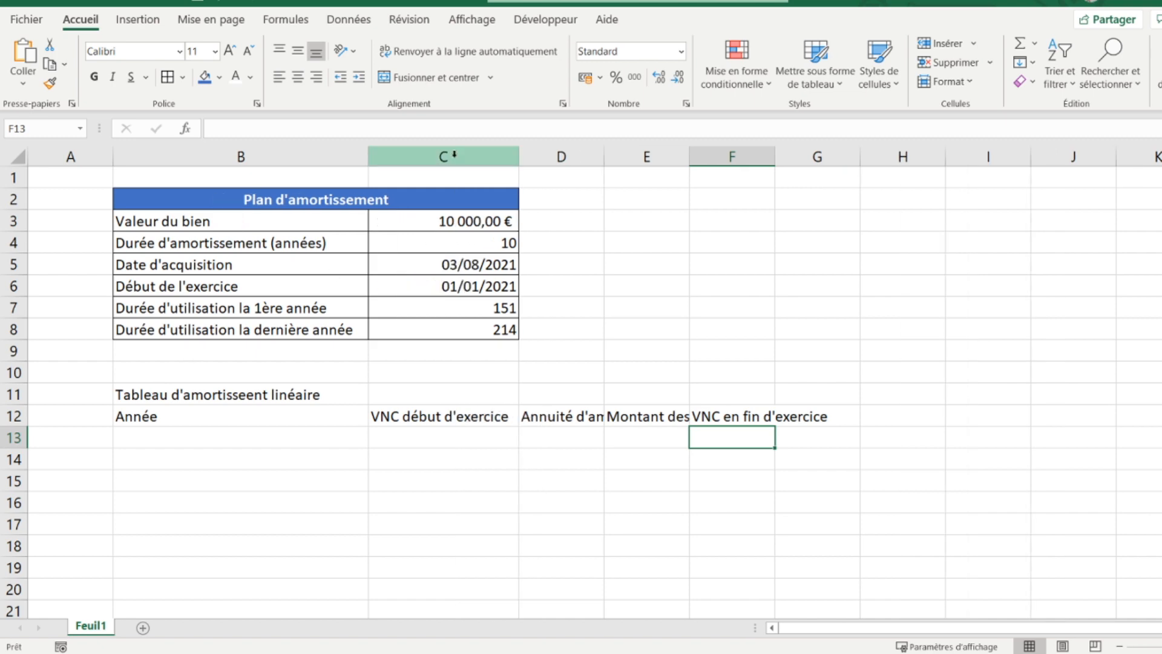
double_click(604, 157)
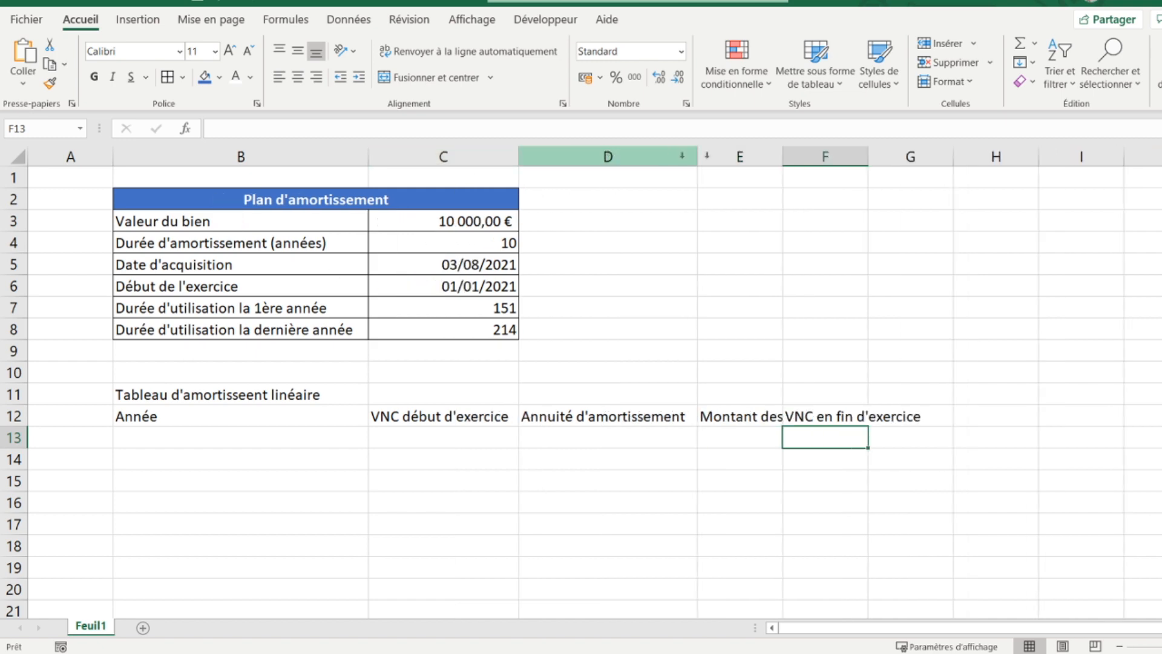
double_click(781, 156)
double_click(1047, 157)
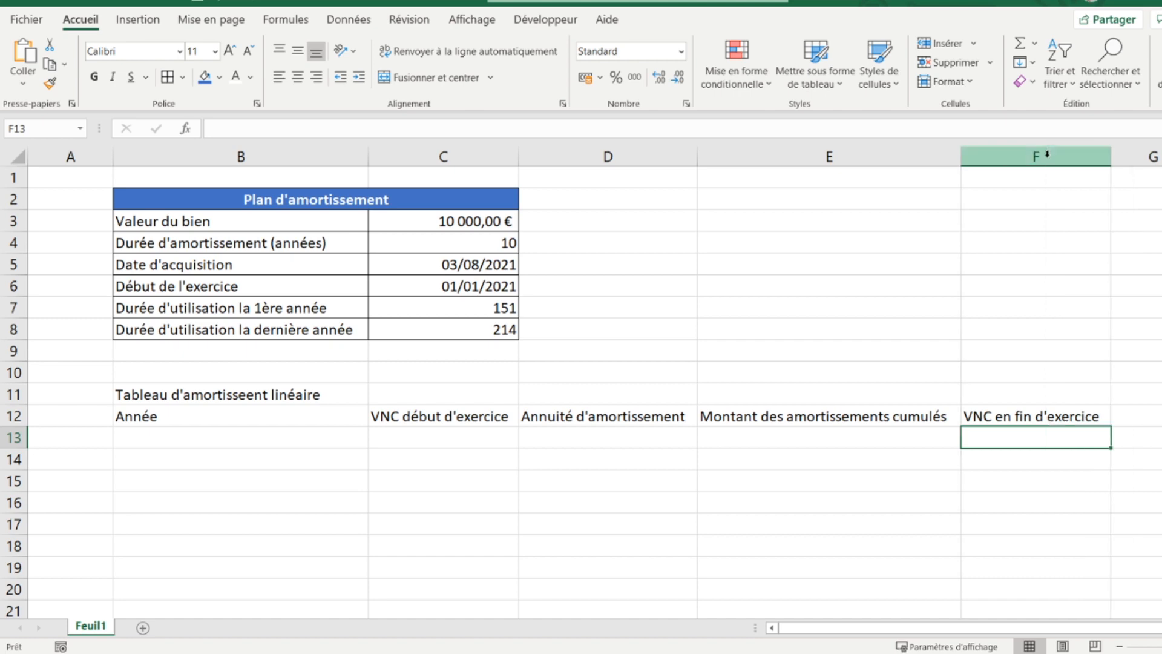
Step: Merge and centre the second table's title across B11:F11 and give B11:F12 a blue fill with bold white text
left_click_drag(167, 396, 1040, 394)
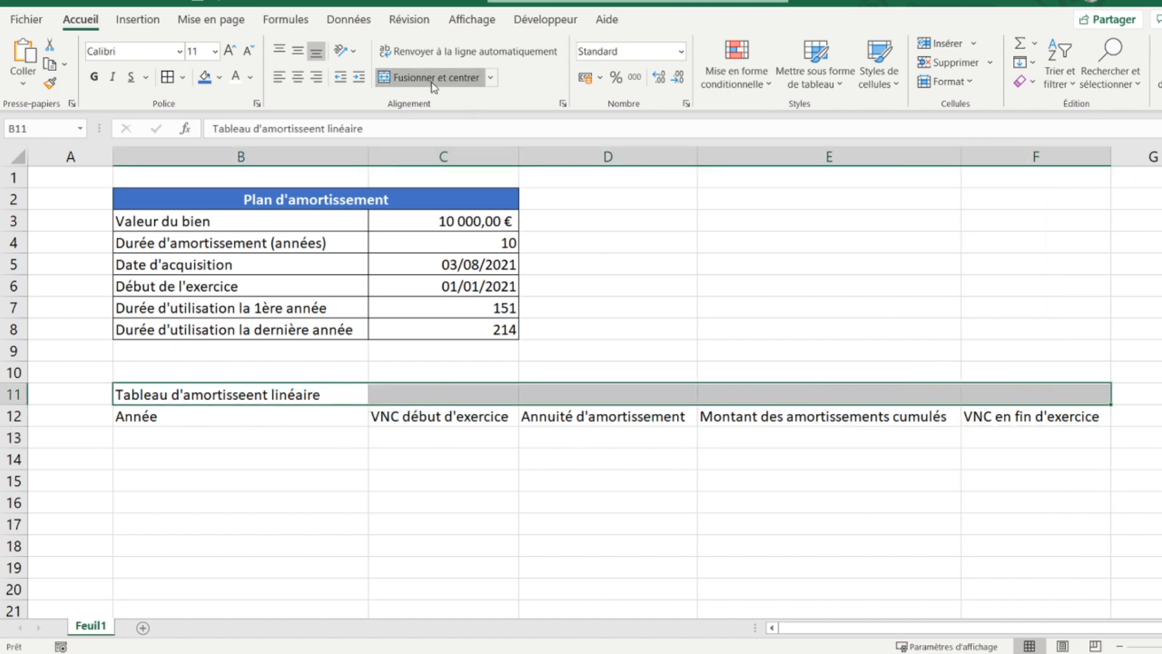
left_click(399, 77)
left_click_drag(245, 400, 287, 416)
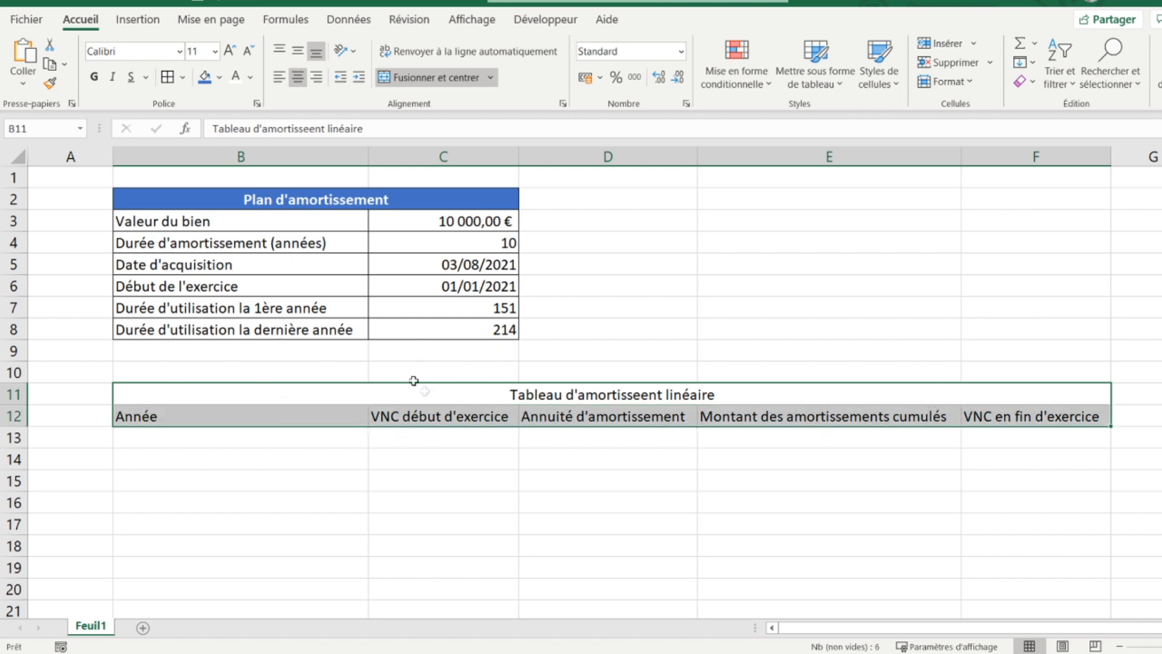
left_click(205, 77)
left_click(236, 77)
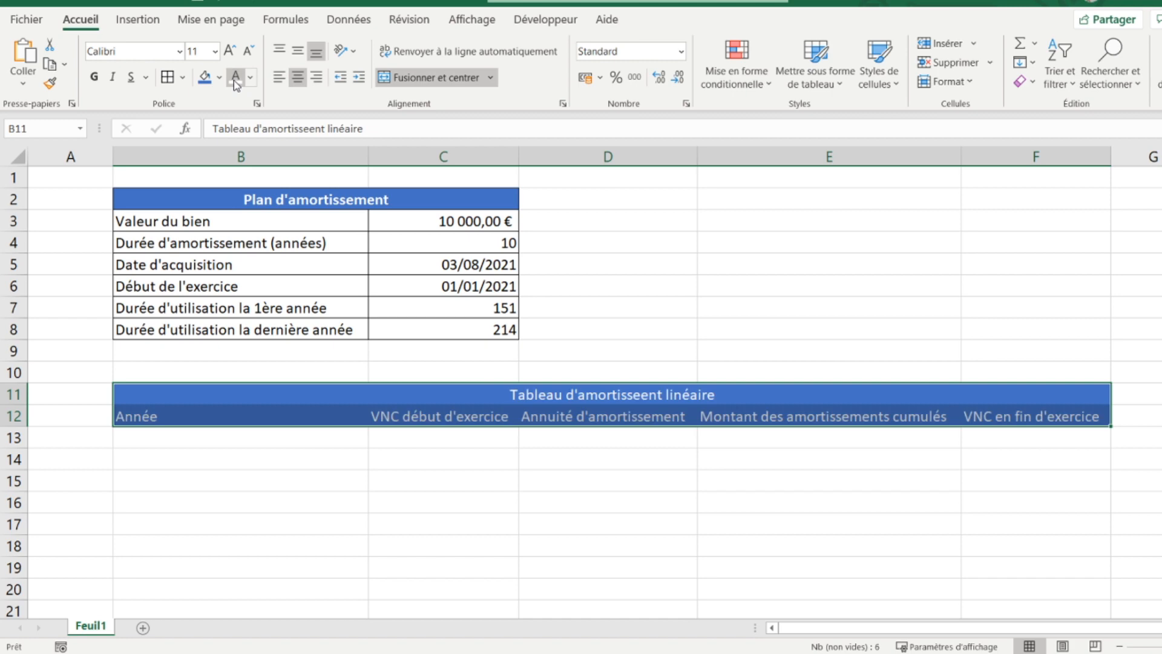
left_click(95, 77)
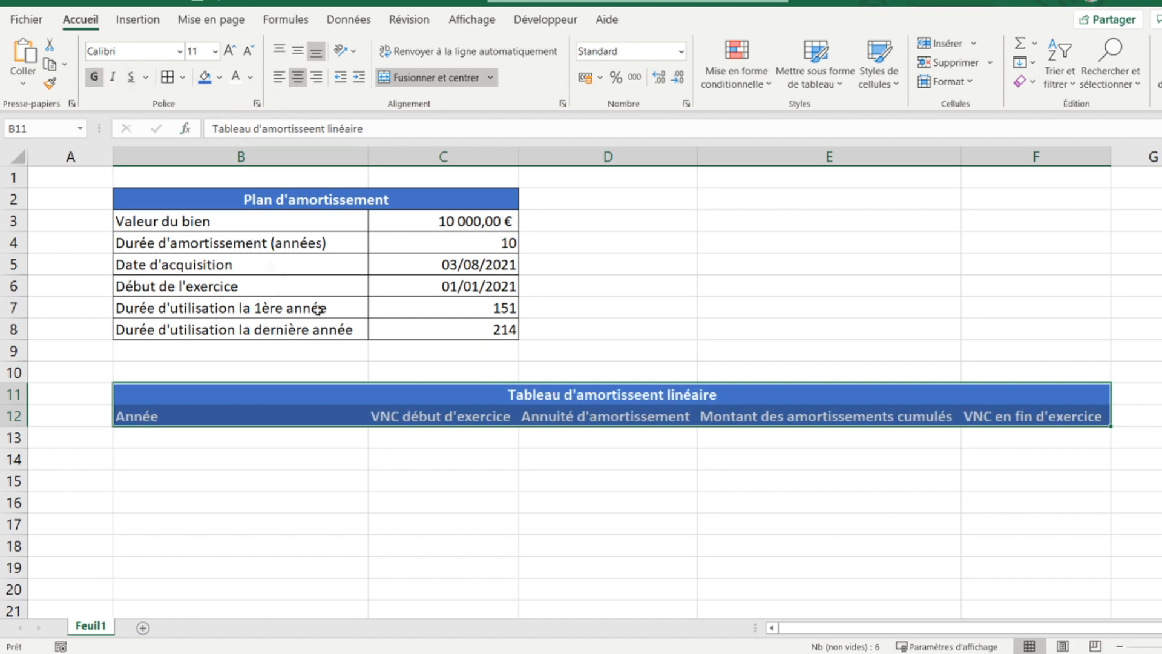
Step: Apply all borders to the header rows B11:F12 and centre their text horizontally and vertically
left_click(387, 416)
left_click_drag(259, 390, 954, 412)
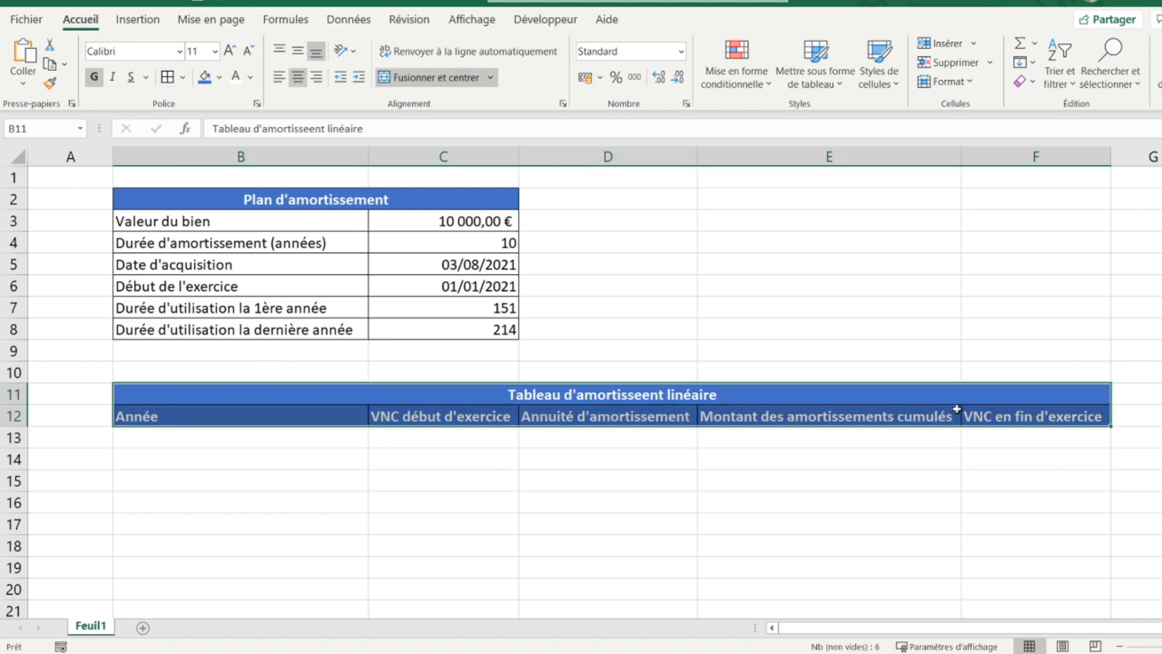
left_click(298, 52)
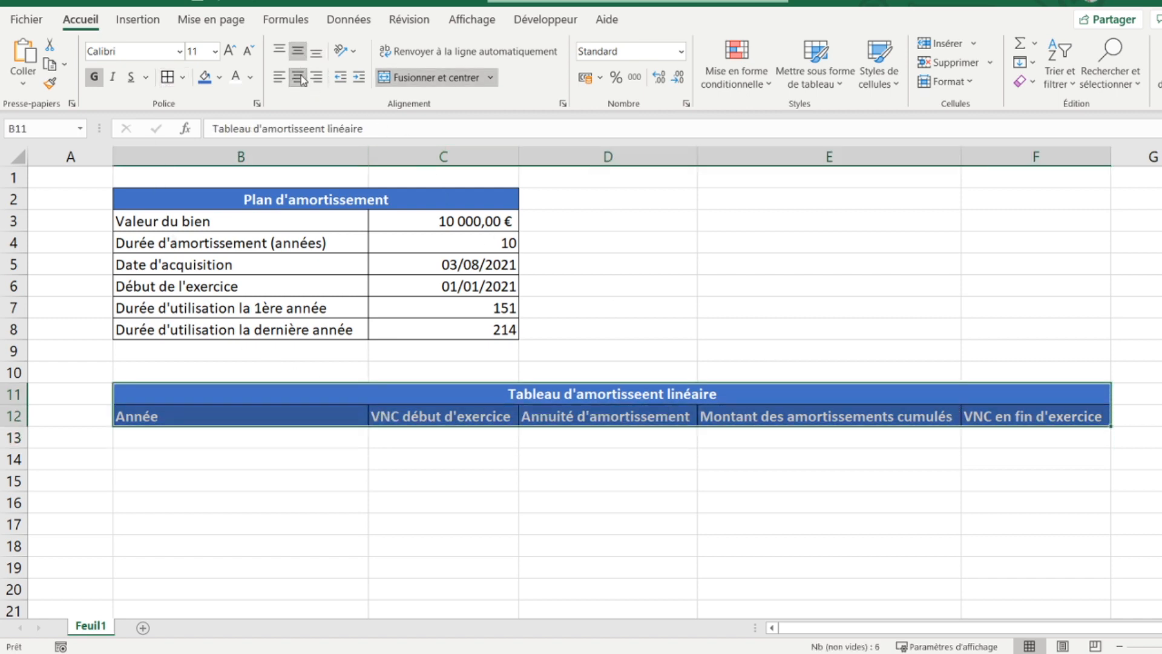
left_click(299, 78)
left_click(295, 418)
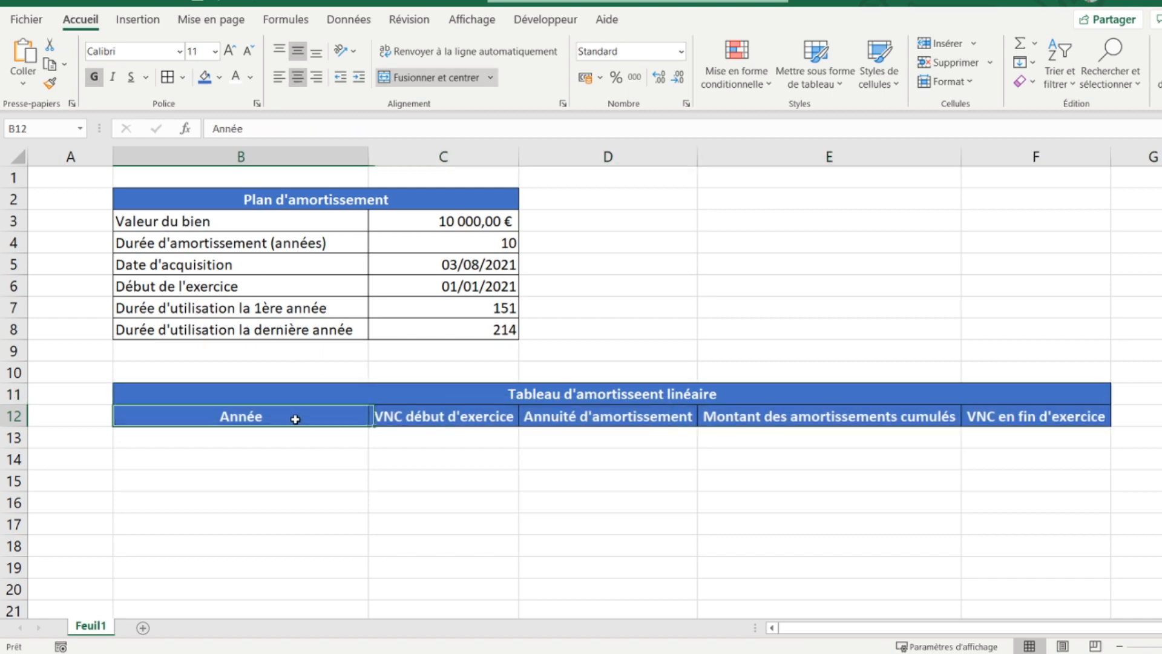
Step: Enter the first year number in B13 with the formula =SI(C4>0;1;"")
left_click(249, 443)
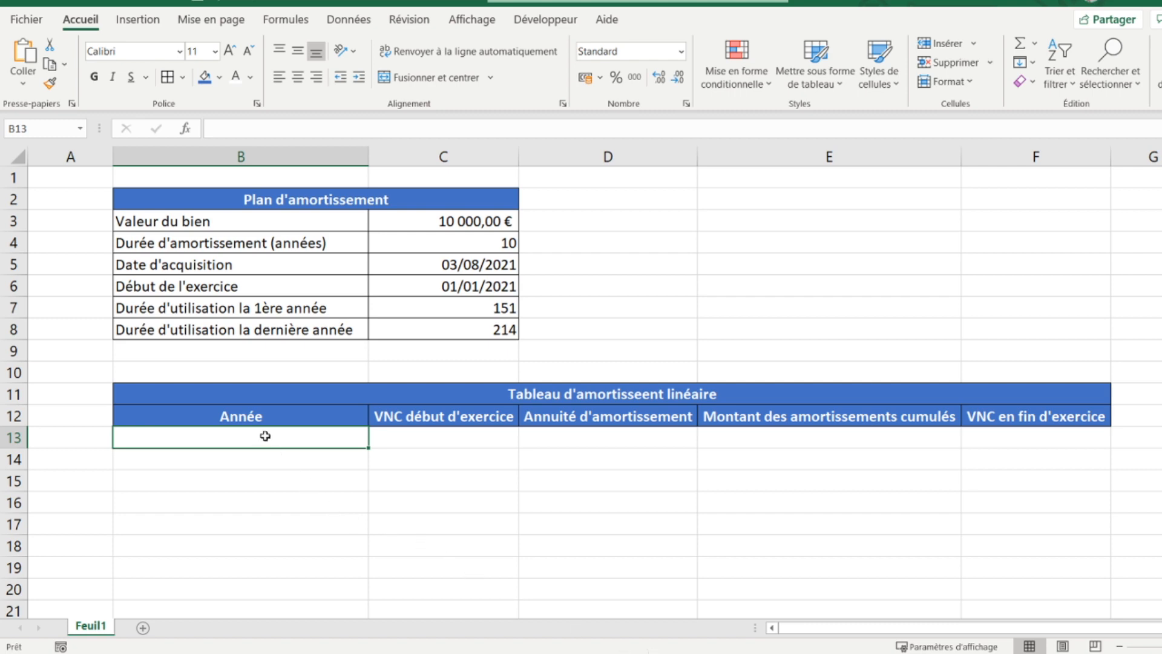
type("=si")
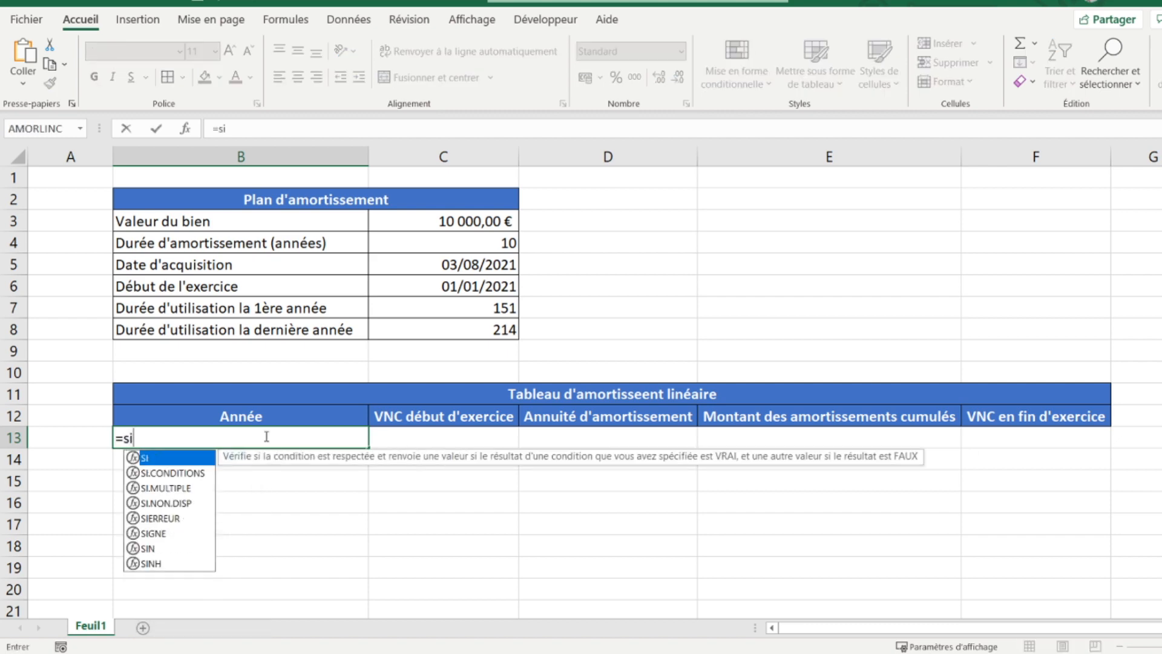
type("(")
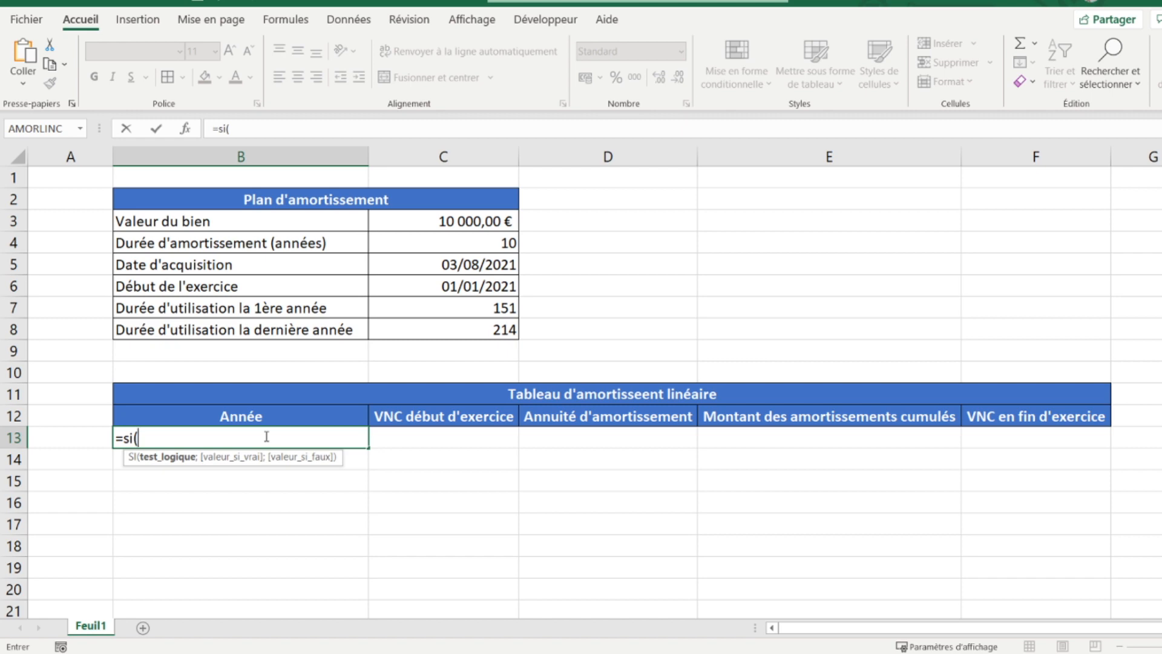
left_click(412, 240)
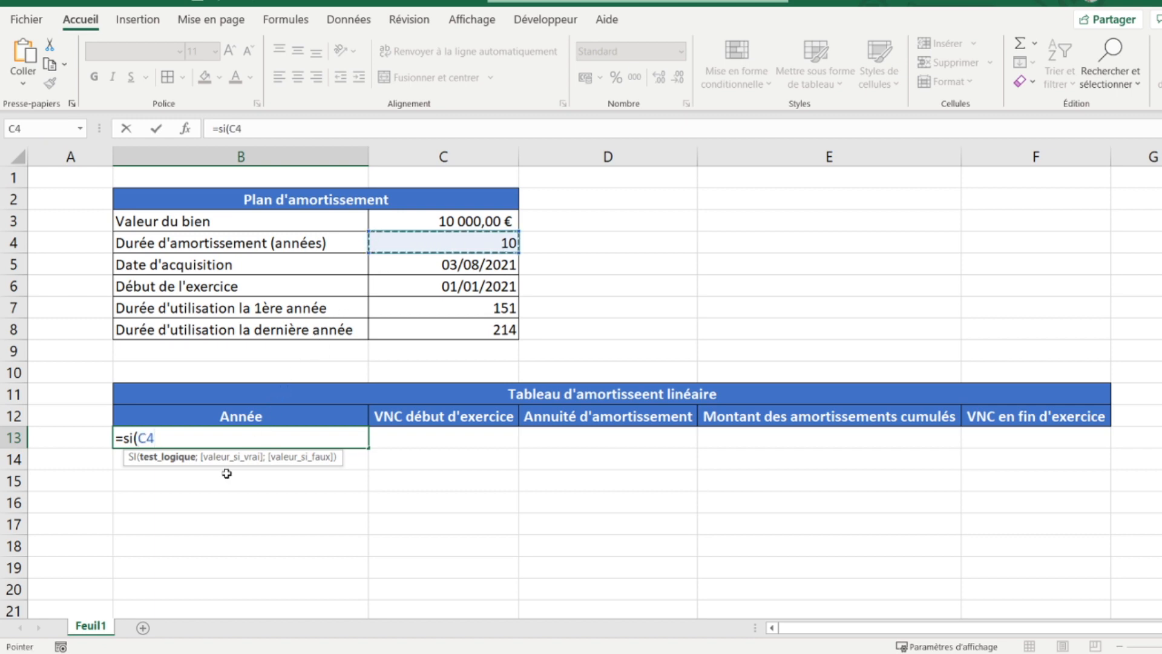
type(">0")
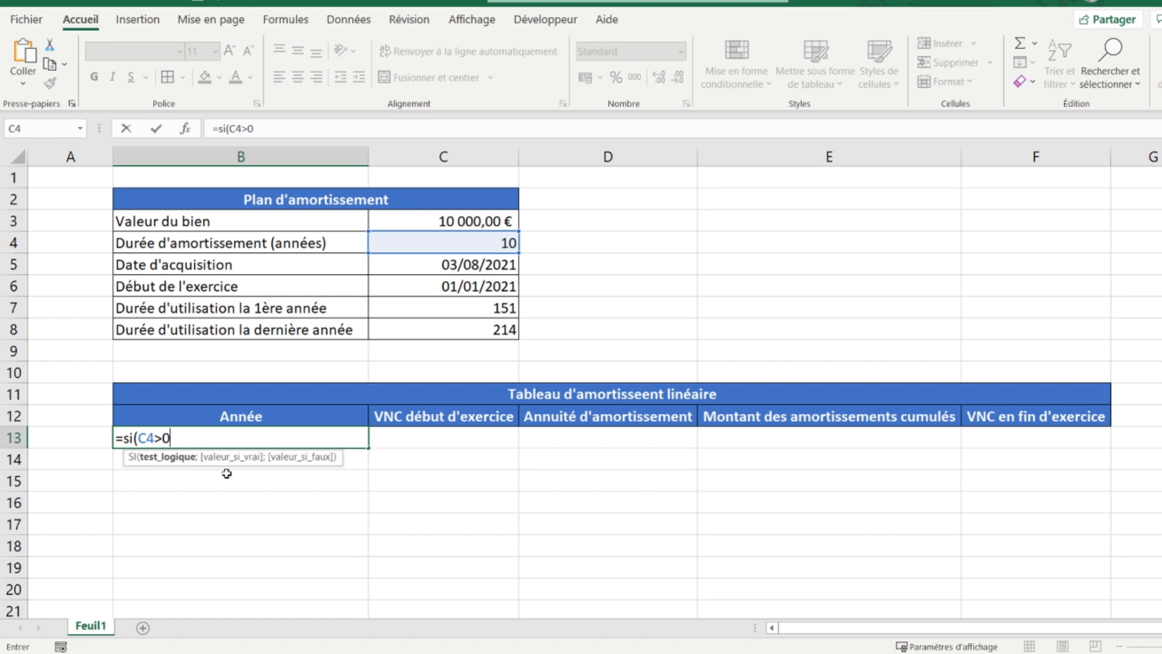
type(";1")
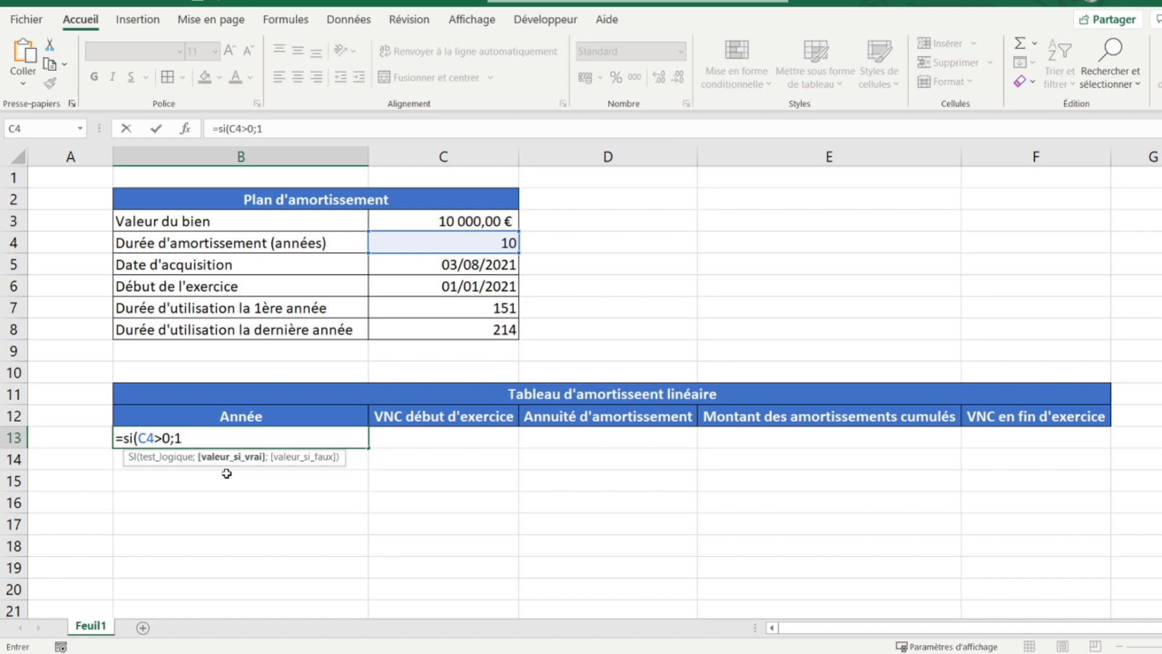
type(";")
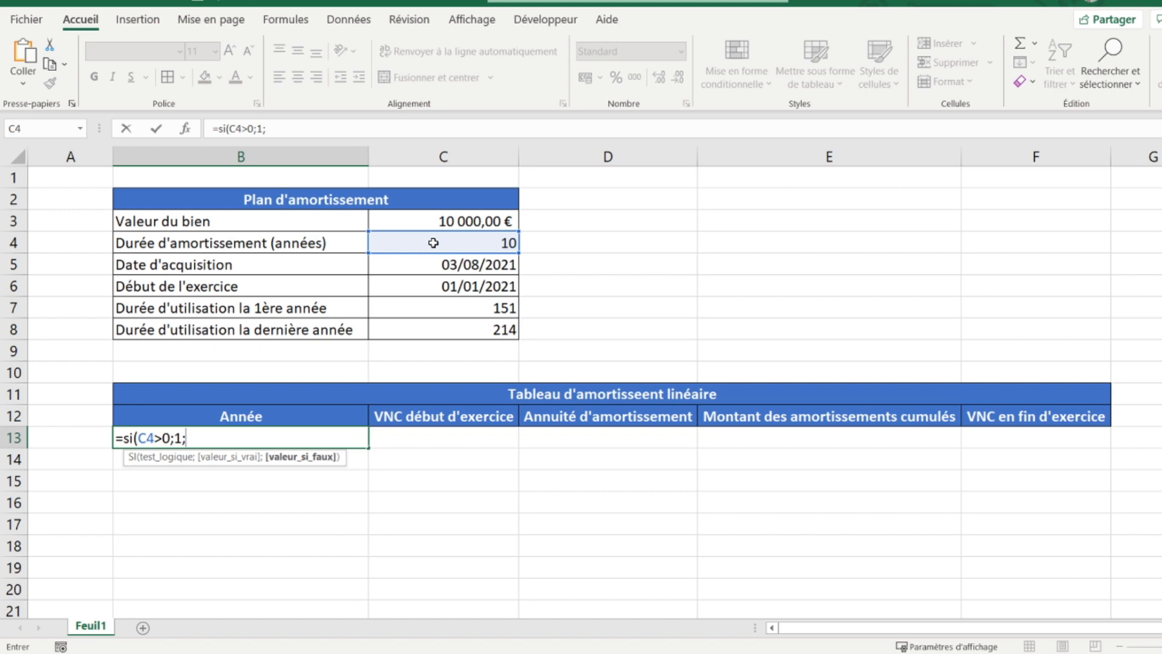
type("\"\")")
key("Return")
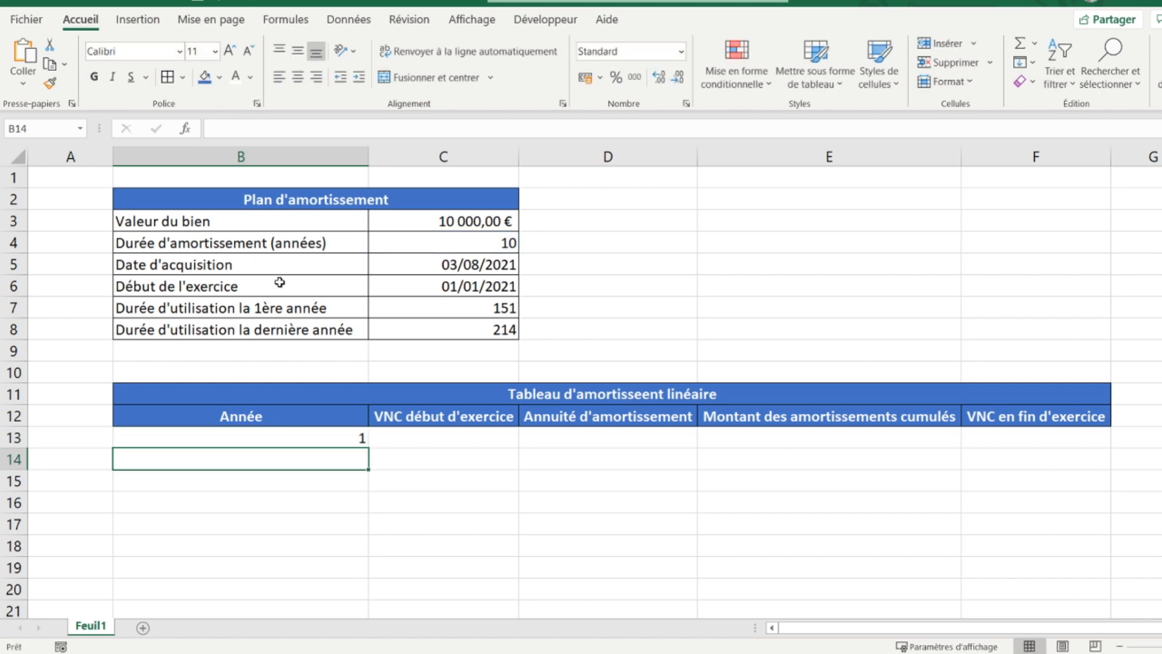
Step: Test the first-year formula by setting the depreciation duration in C4 to 0, and restore it to 10
left_click(375, 243)
type("0")
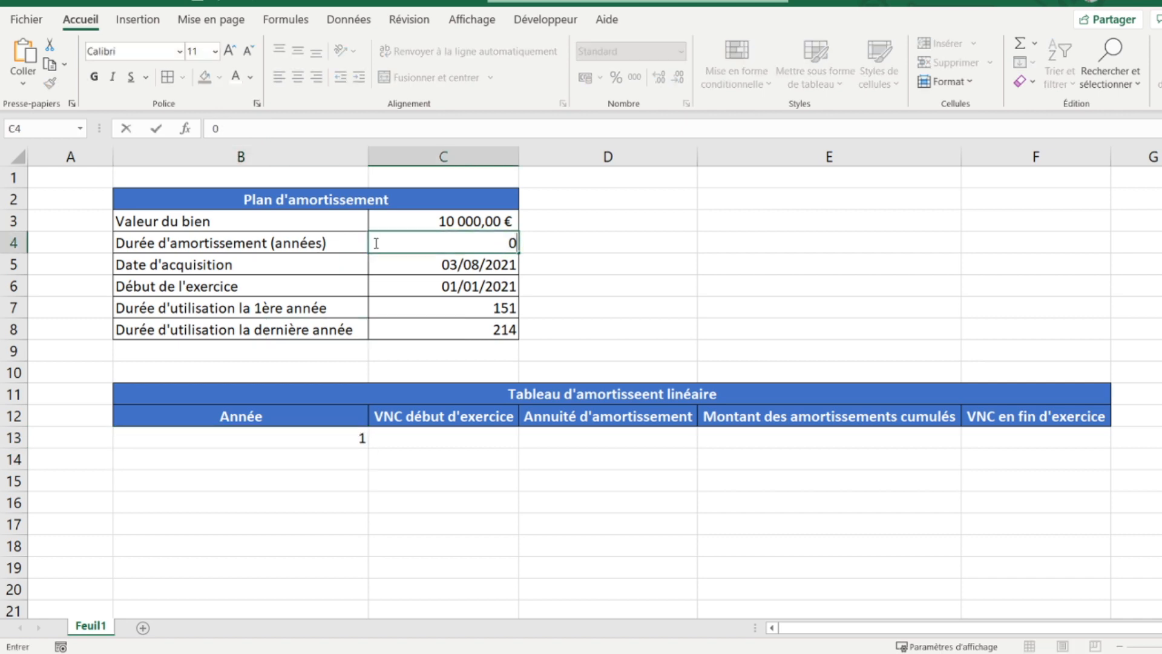
key("Return")
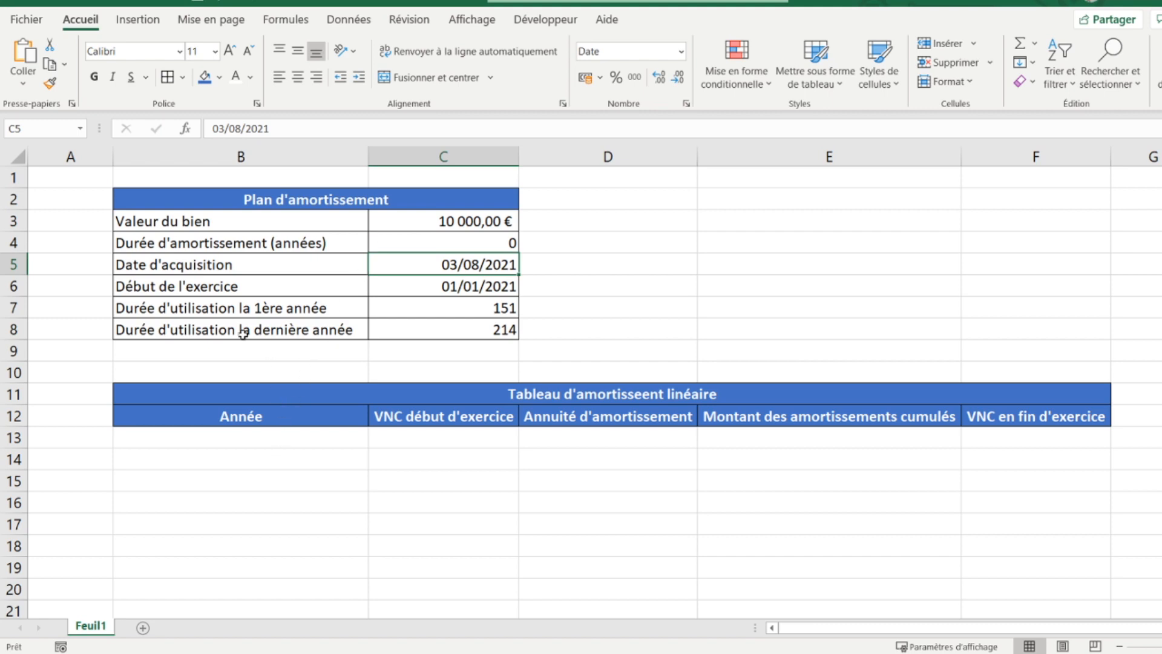
key("Up")
type("10")
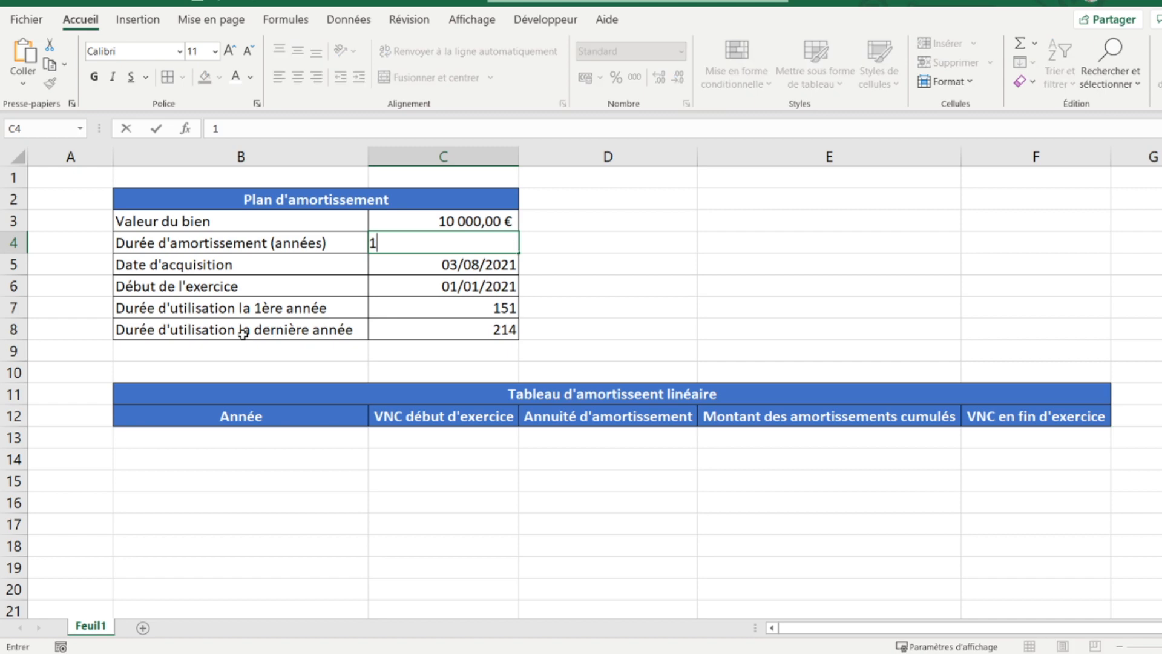
key("Return")
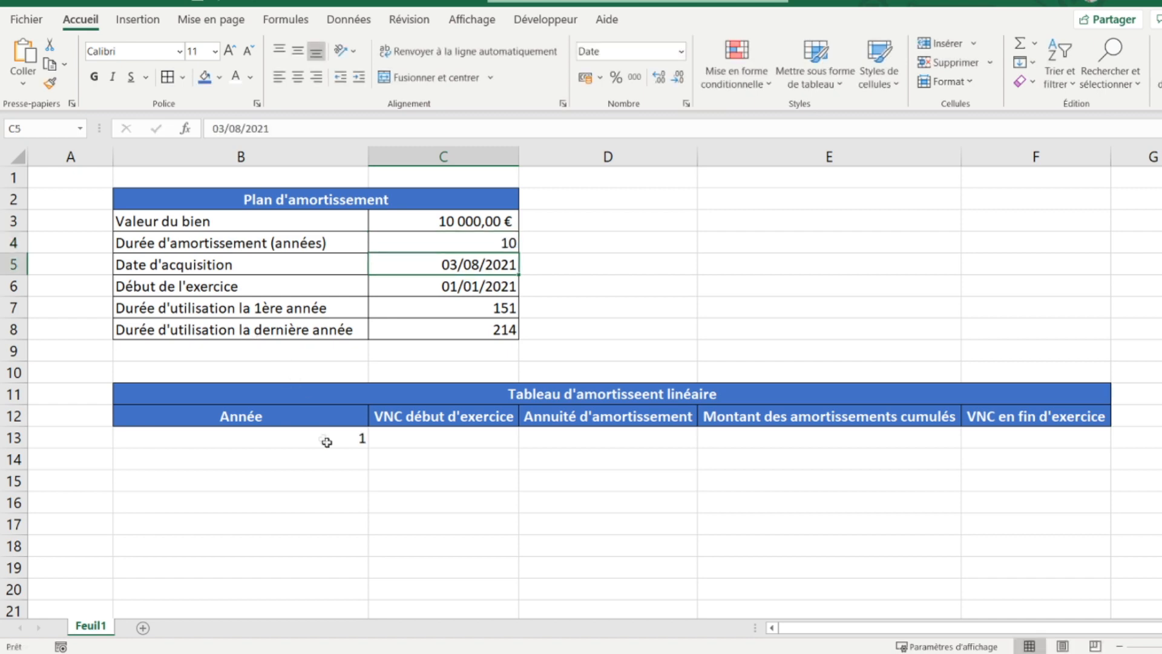
Step: Enter the opening net book value in C13 with the formula =SI(B13="";"";C3)
left_click(419, 433)
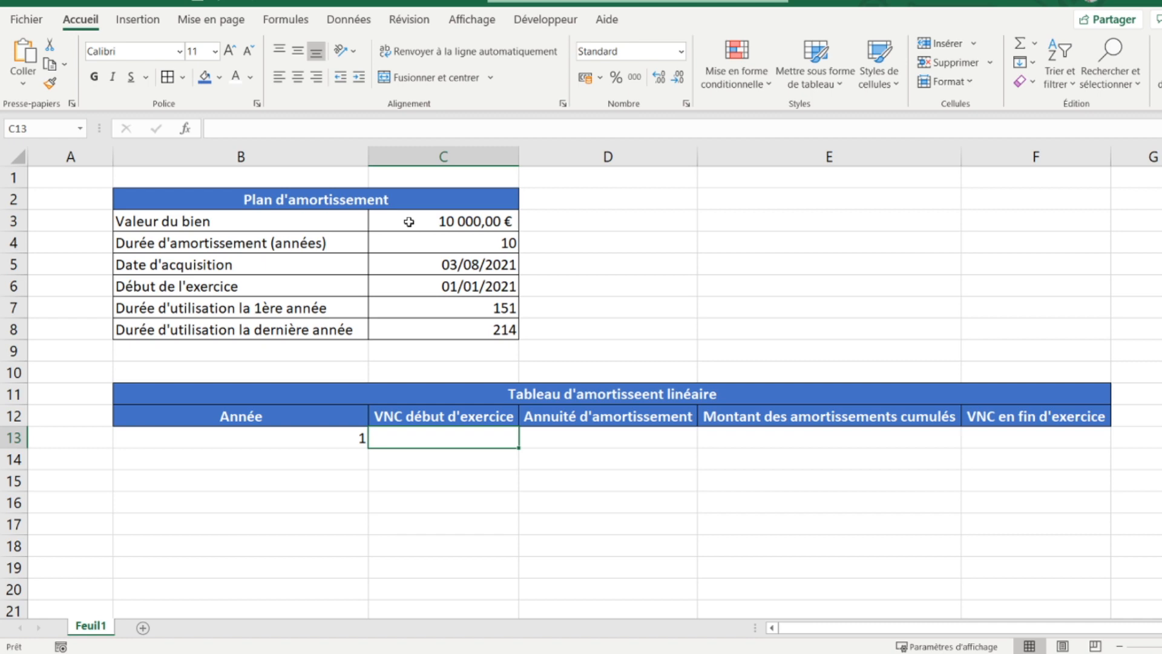
type("=")
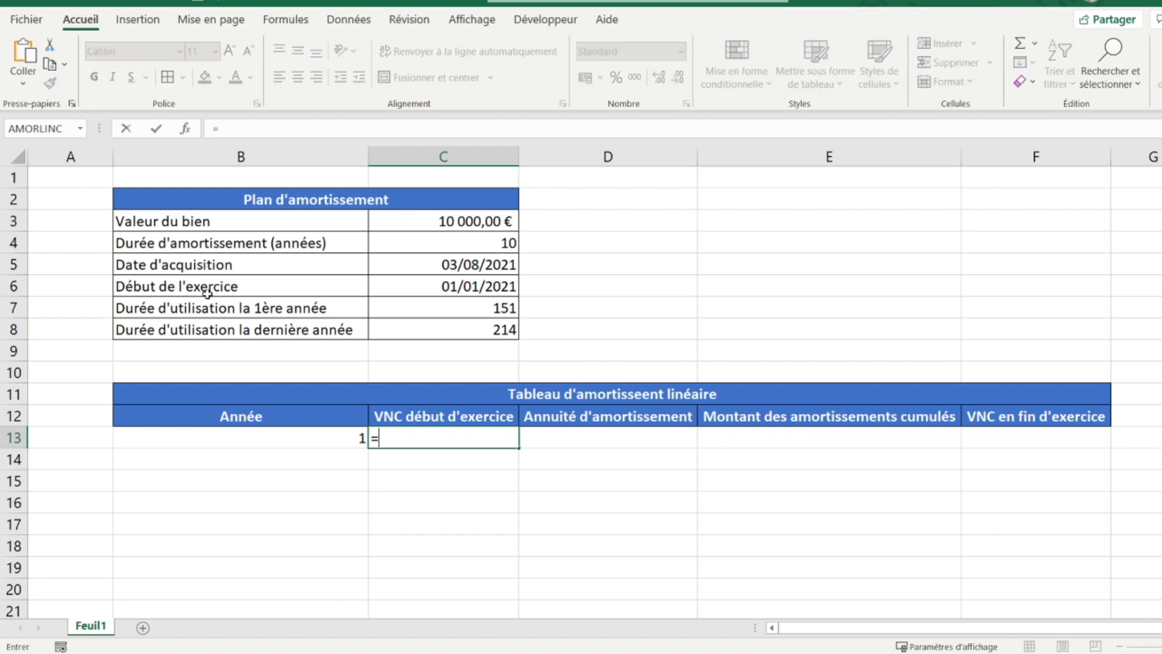
type("si(")
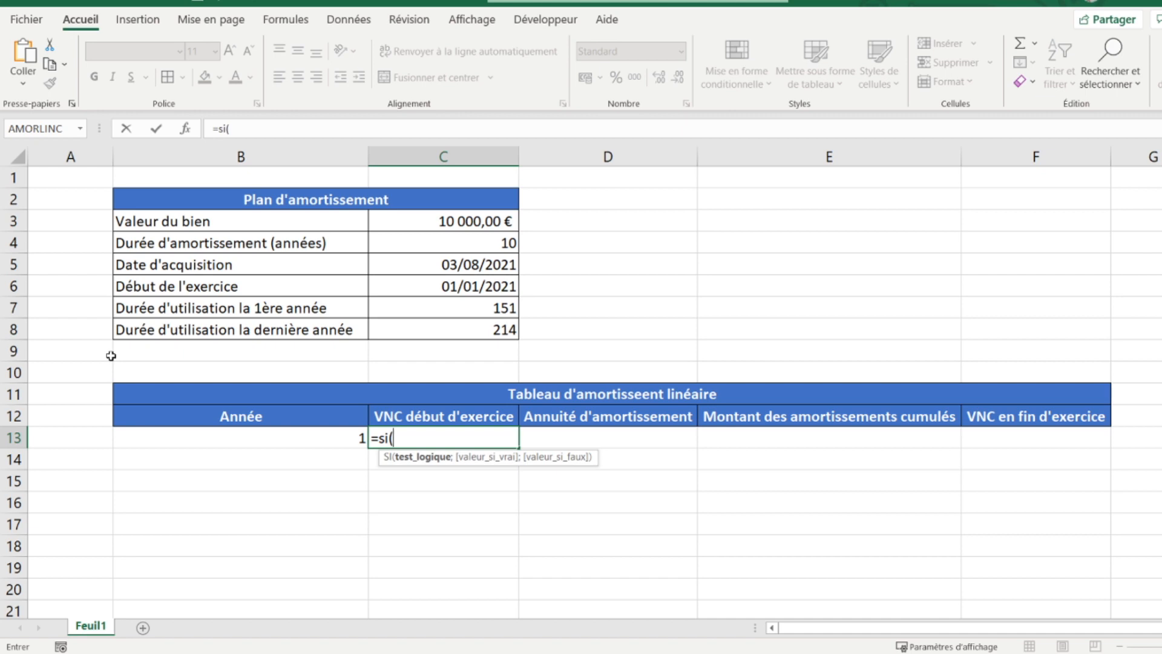
left_click(179, 440)
type("=\"\"")
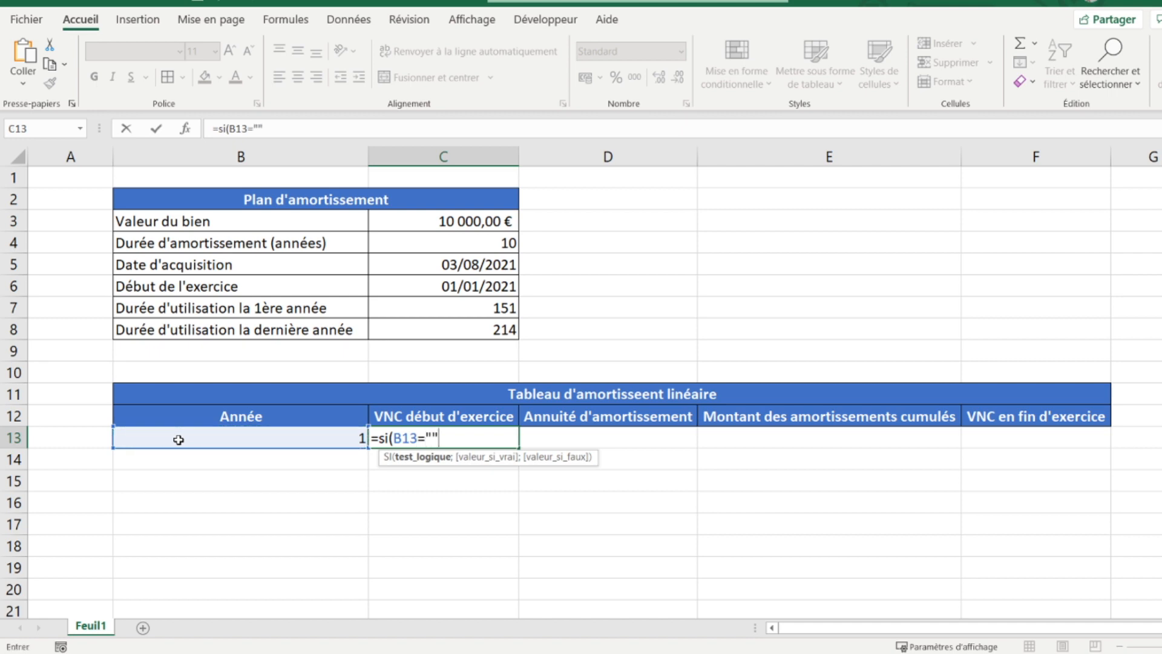
type(";")
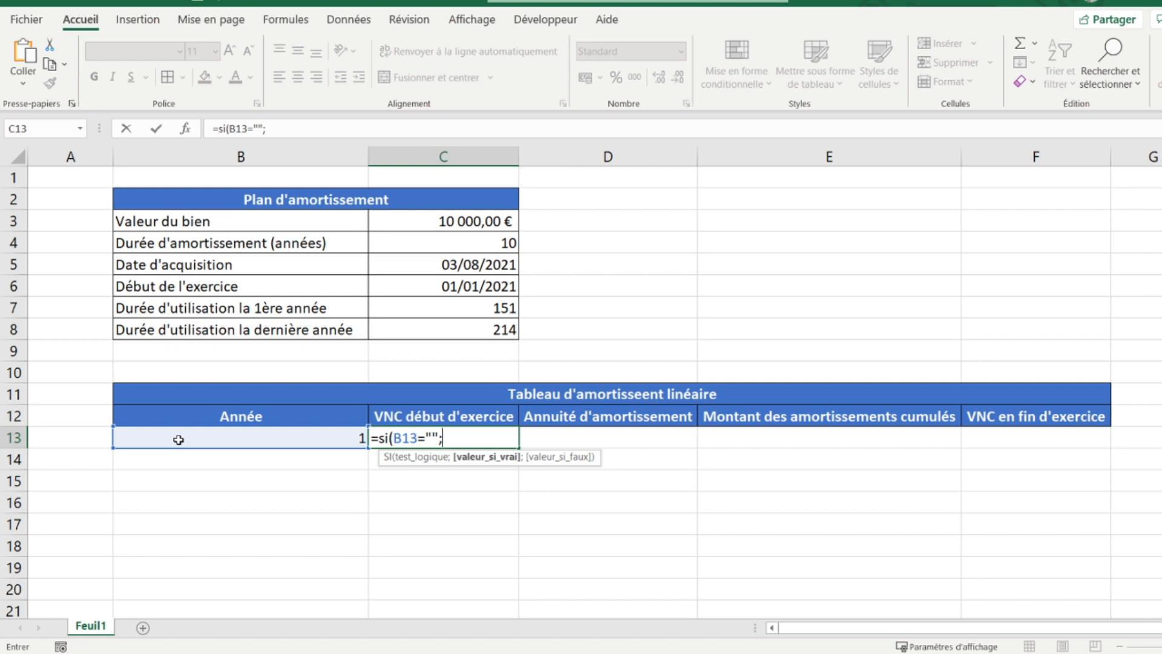
type("\"\";")
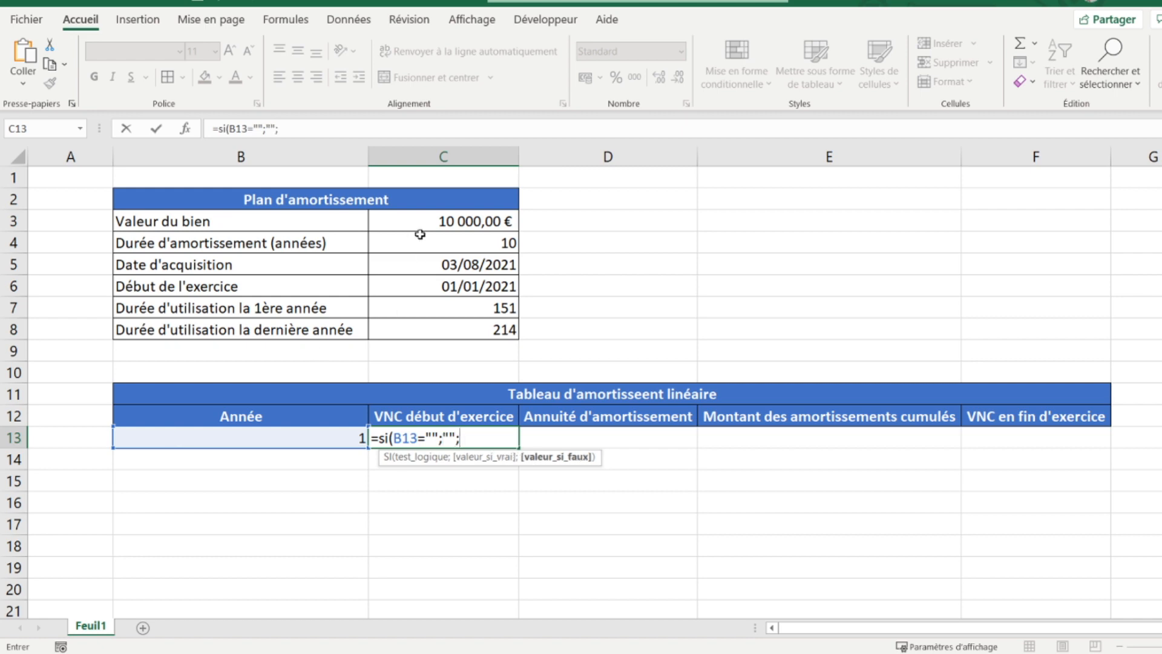
left_click(430, 224)
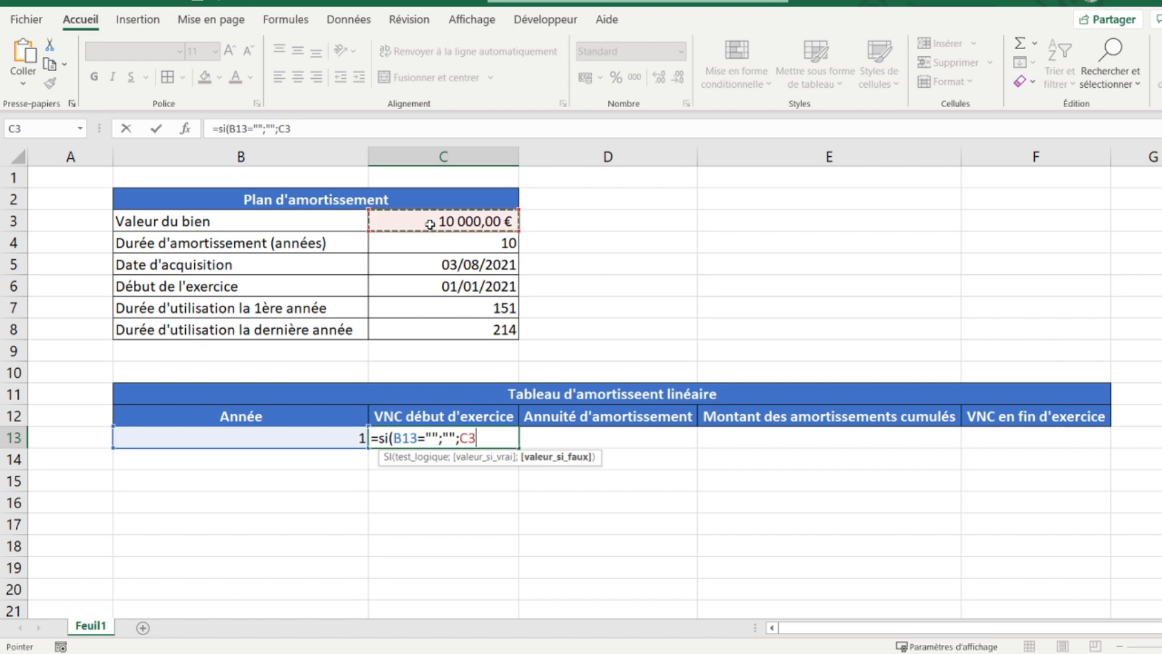
type(")")
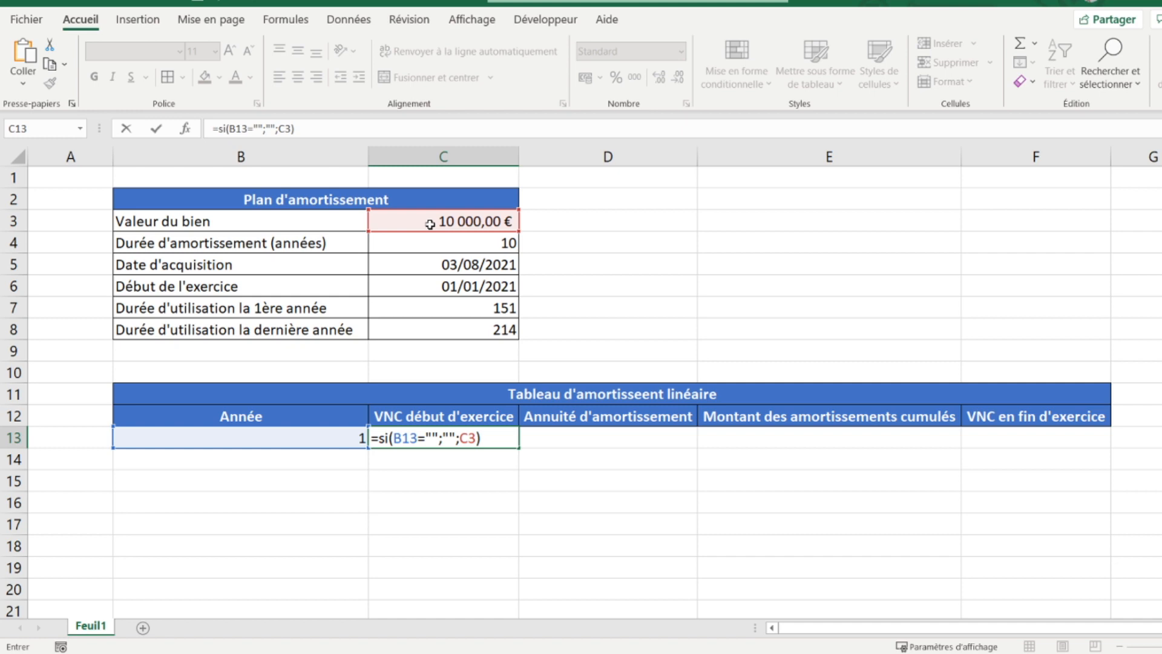
key("Return")
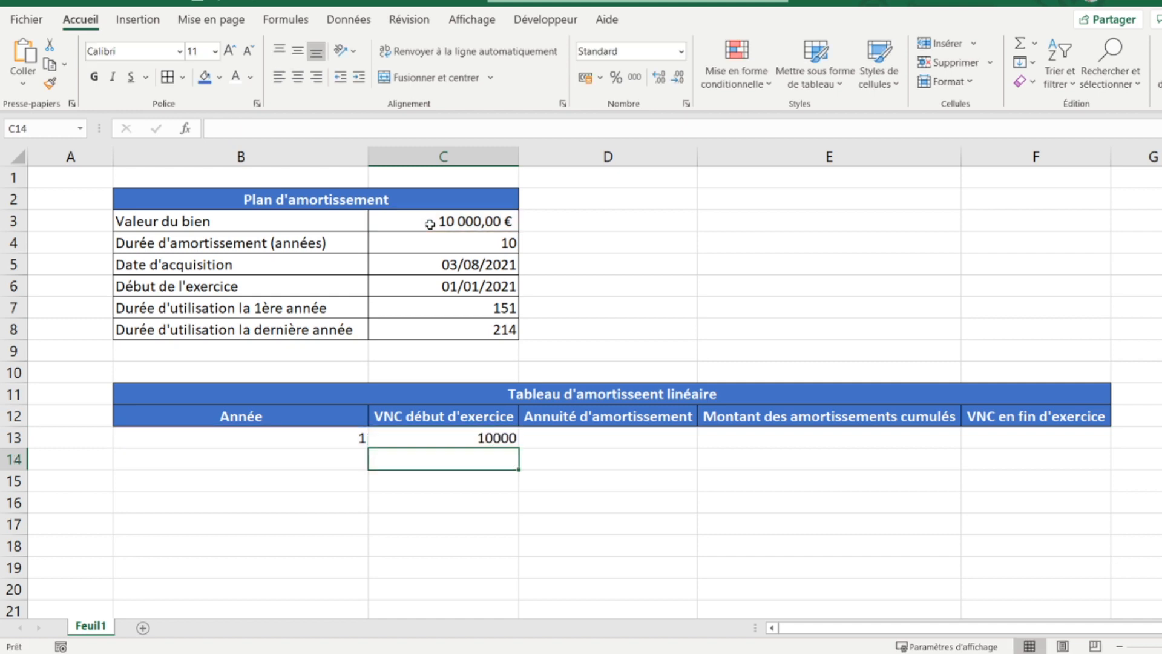
left_click(505, 437)
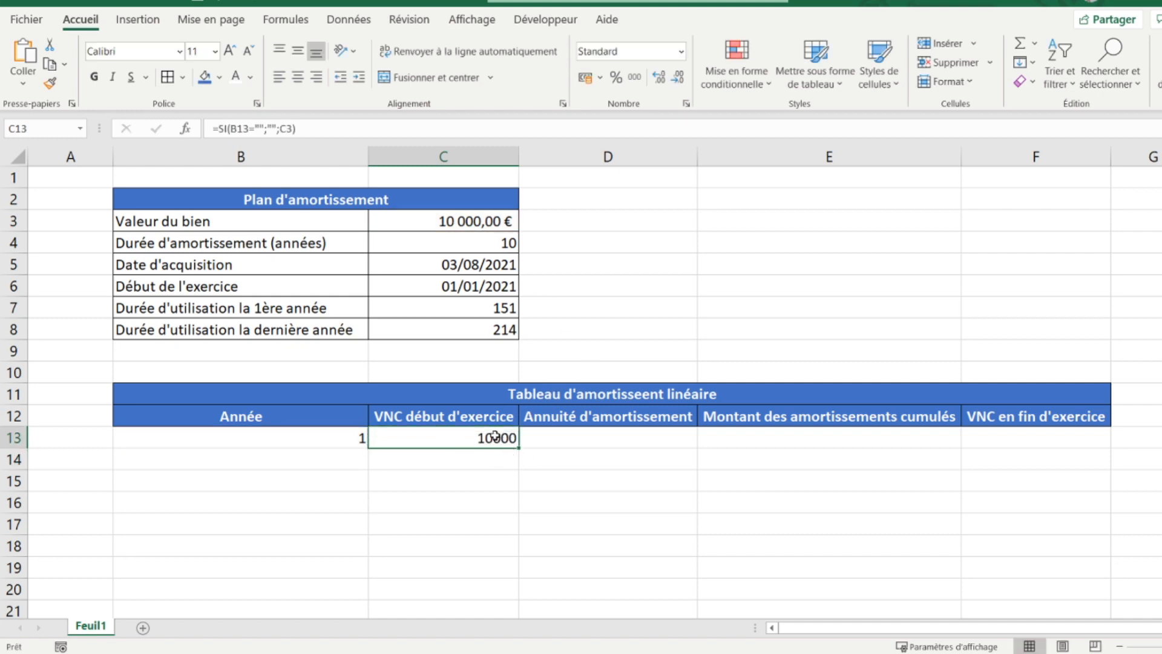
Step: Build the first-year annuity formula in D13 as =SI(B13="";"";(((C7)/365)*C13)/C4, leaving it open for editing
left_click(582, 441)
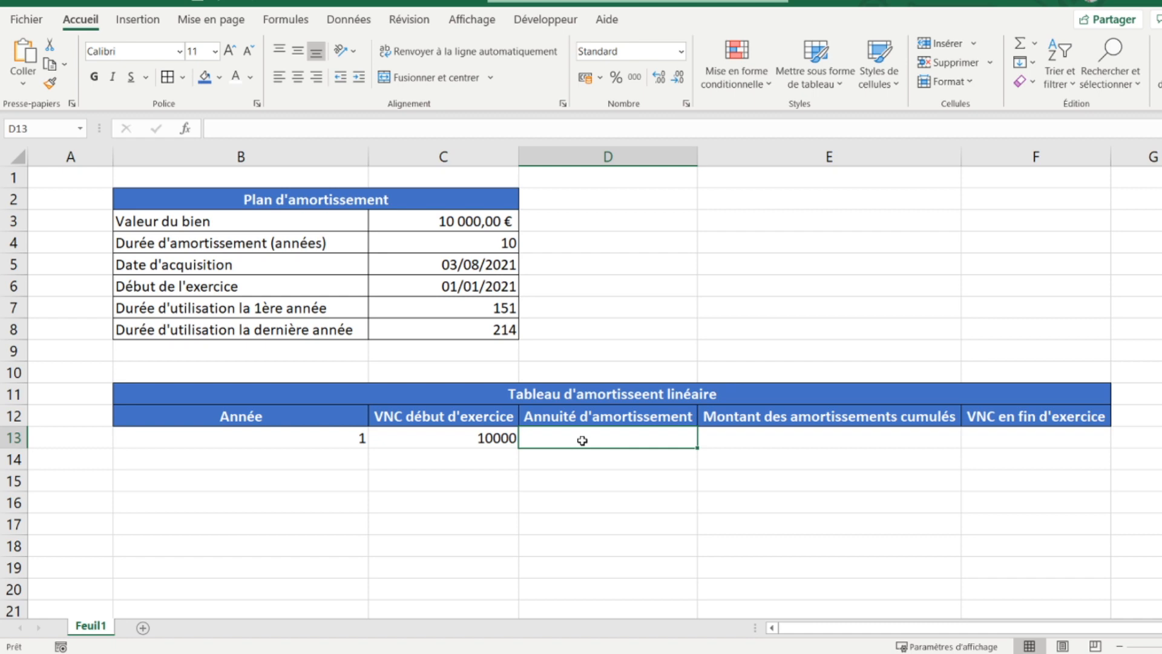
type("=")
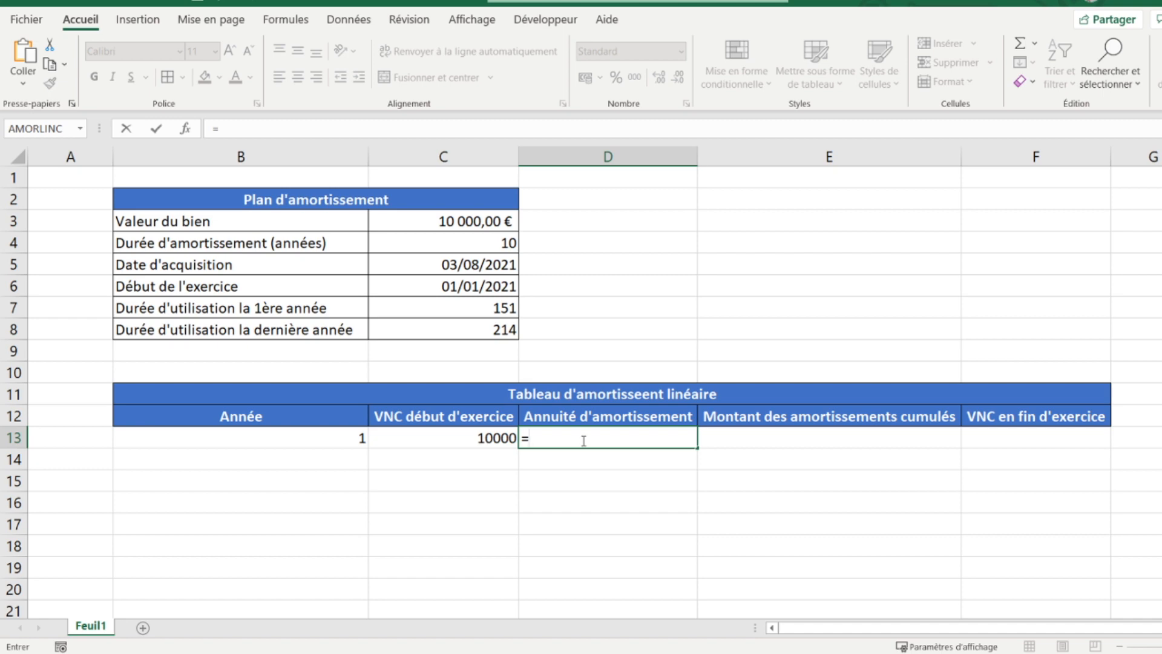
type("si(")
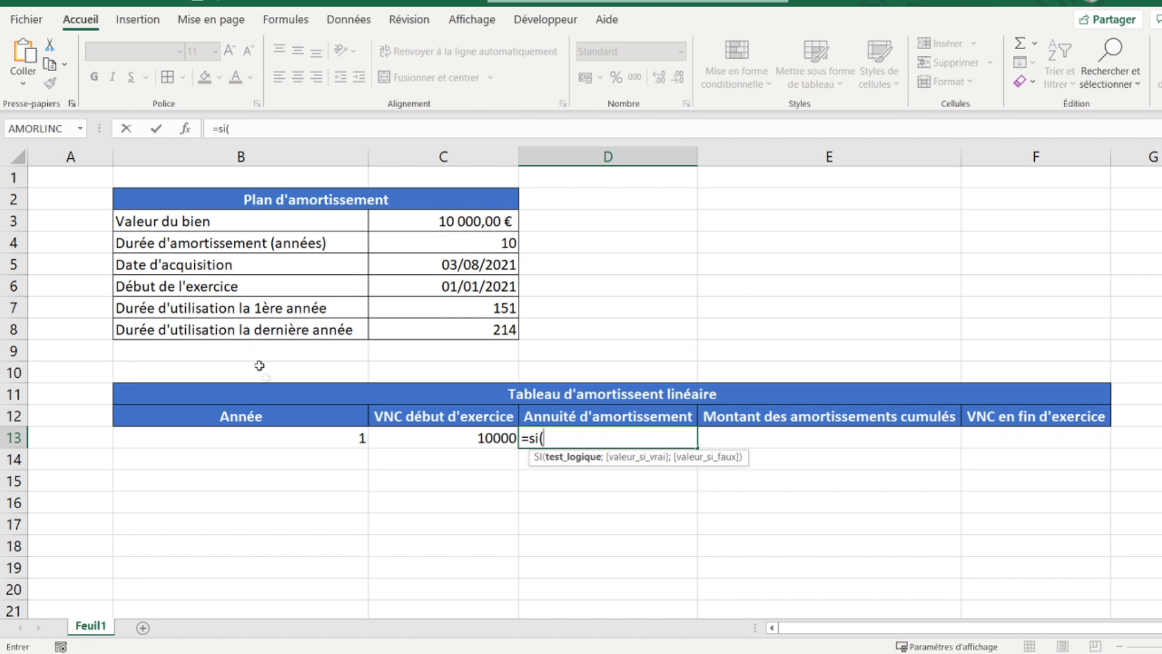
left_click(260, 440)
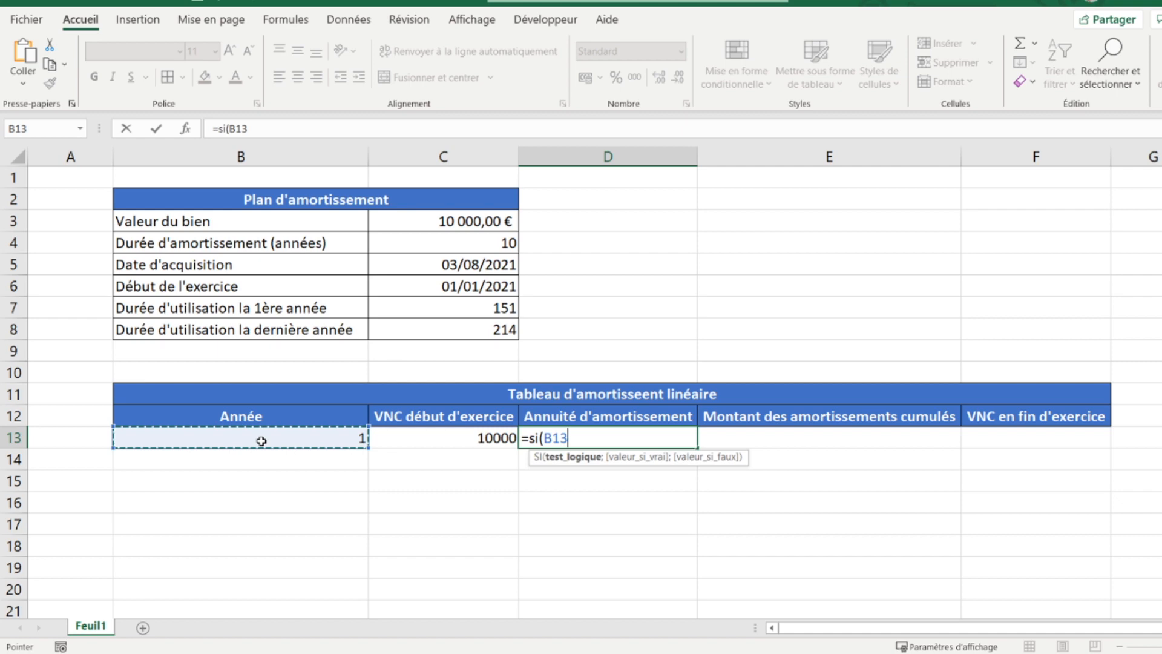
type("=\"\"")
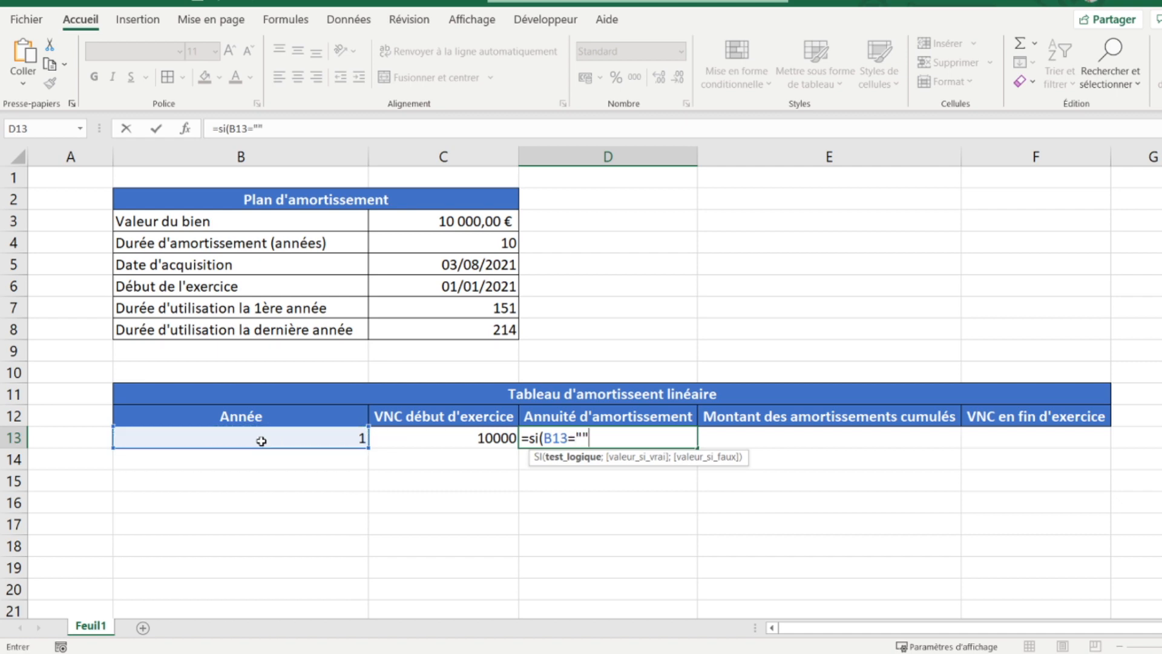
type(";\"\";")
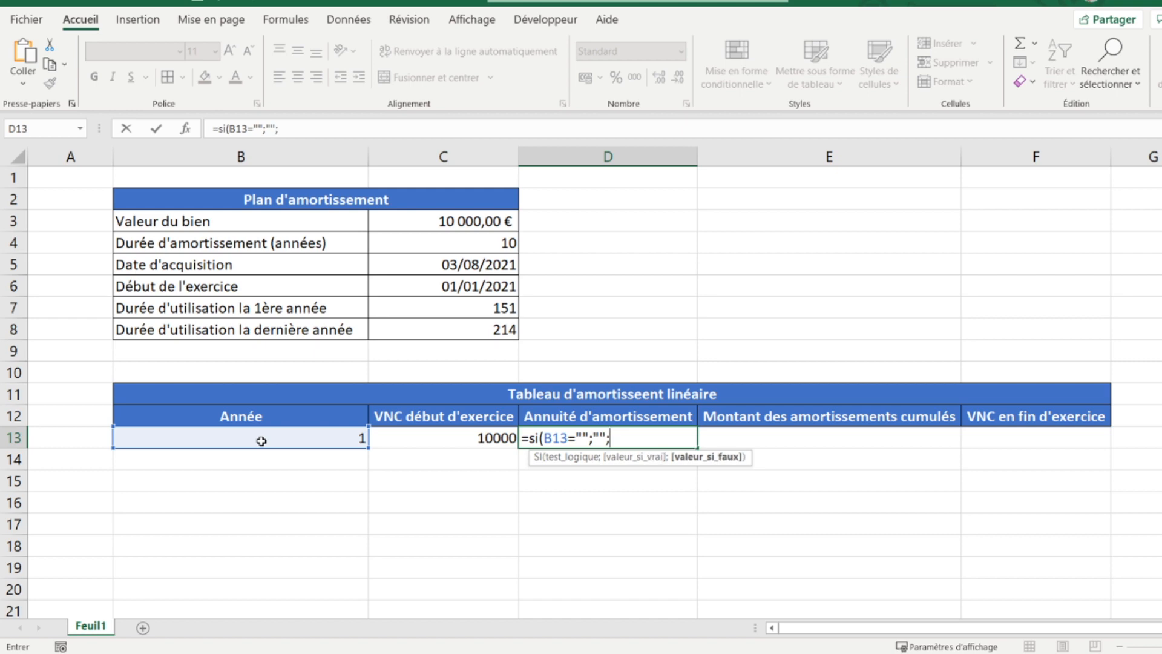
type("(((")
left_click(434, 309)
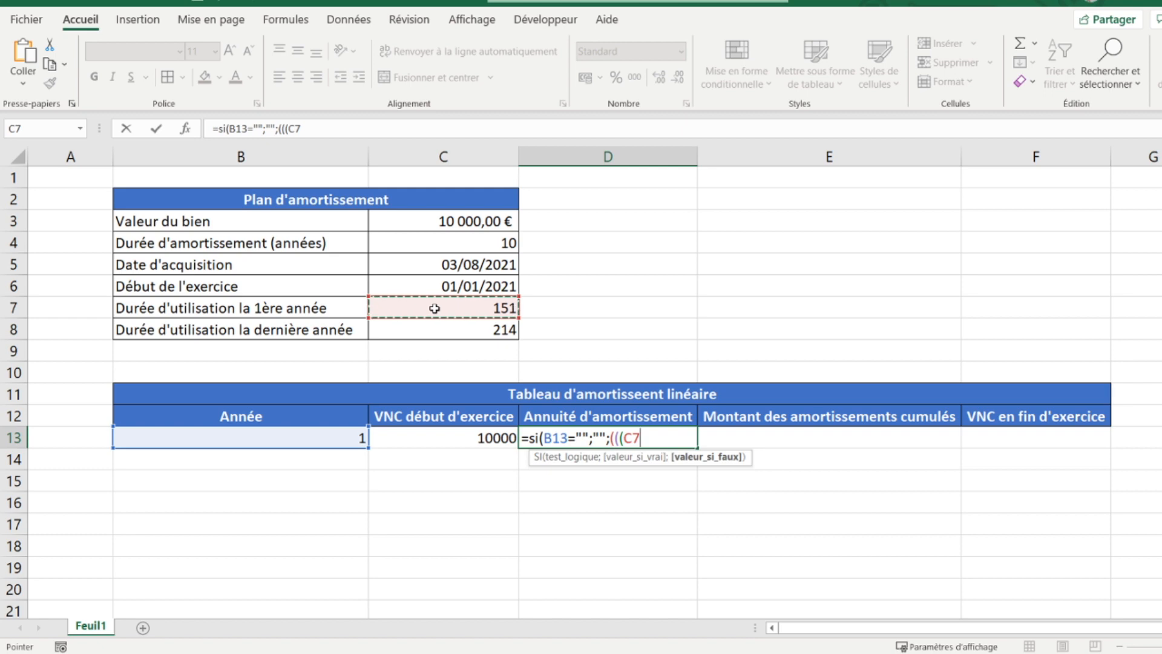
type(")/365")
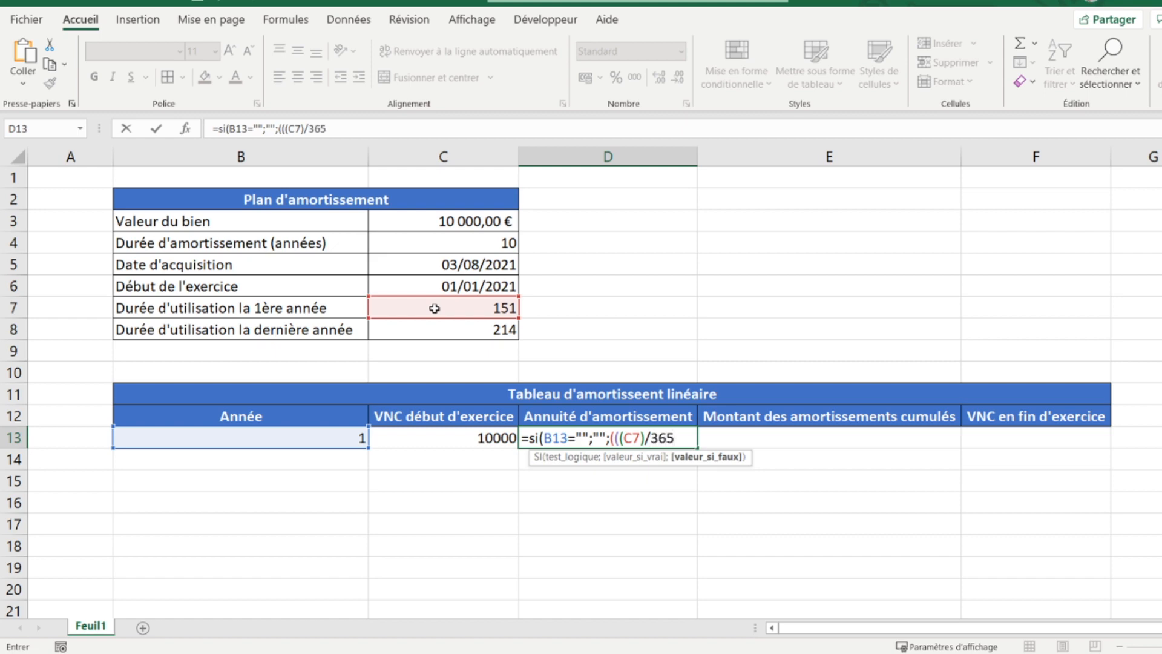
type(")*")
left_click(443, 437)
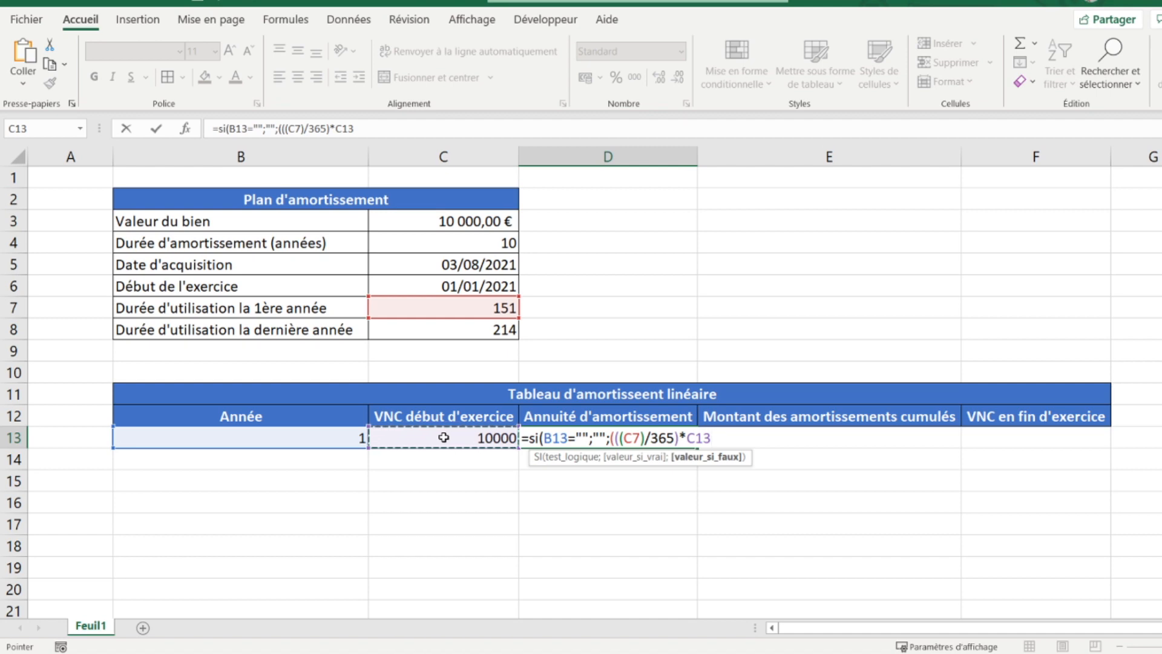
type(")")
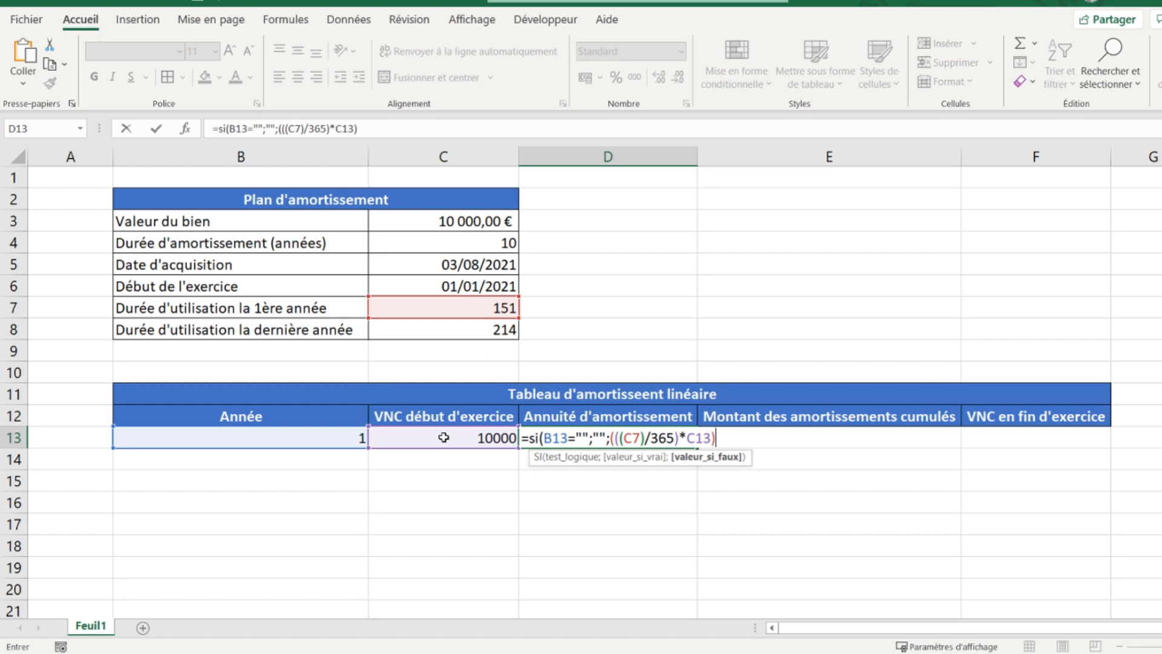
type("/")
left_click(420, 249)
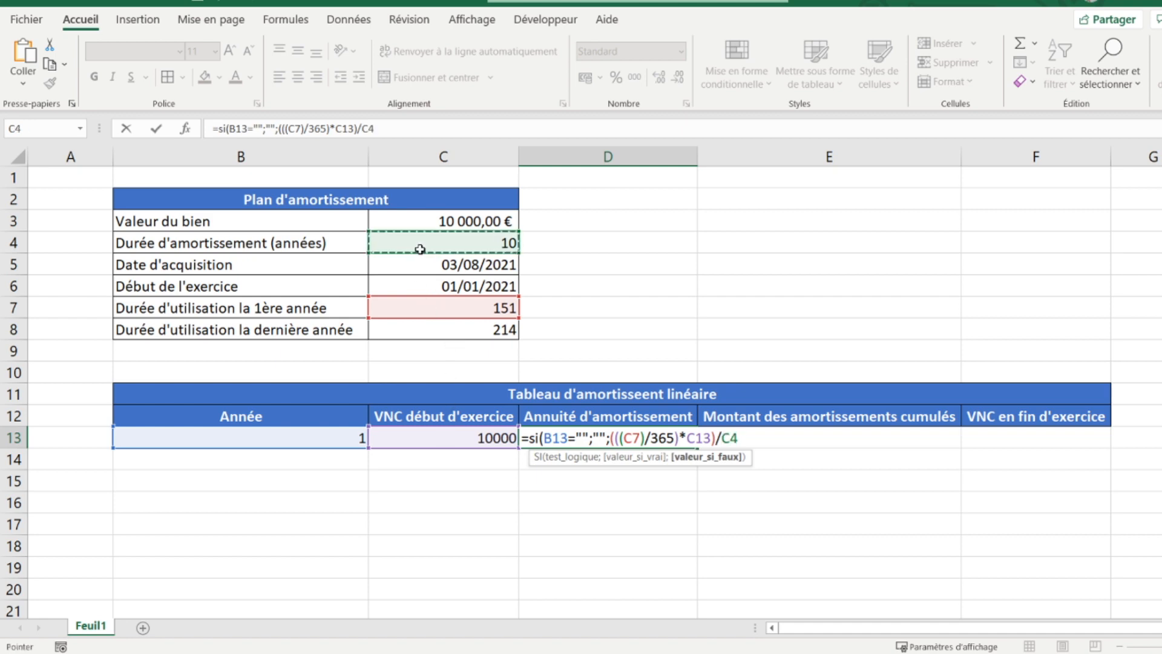
Step: Make the duration reference in the D13 formula absolute as $C$4, close the bracket and validate the formula
left_click(370, 129)
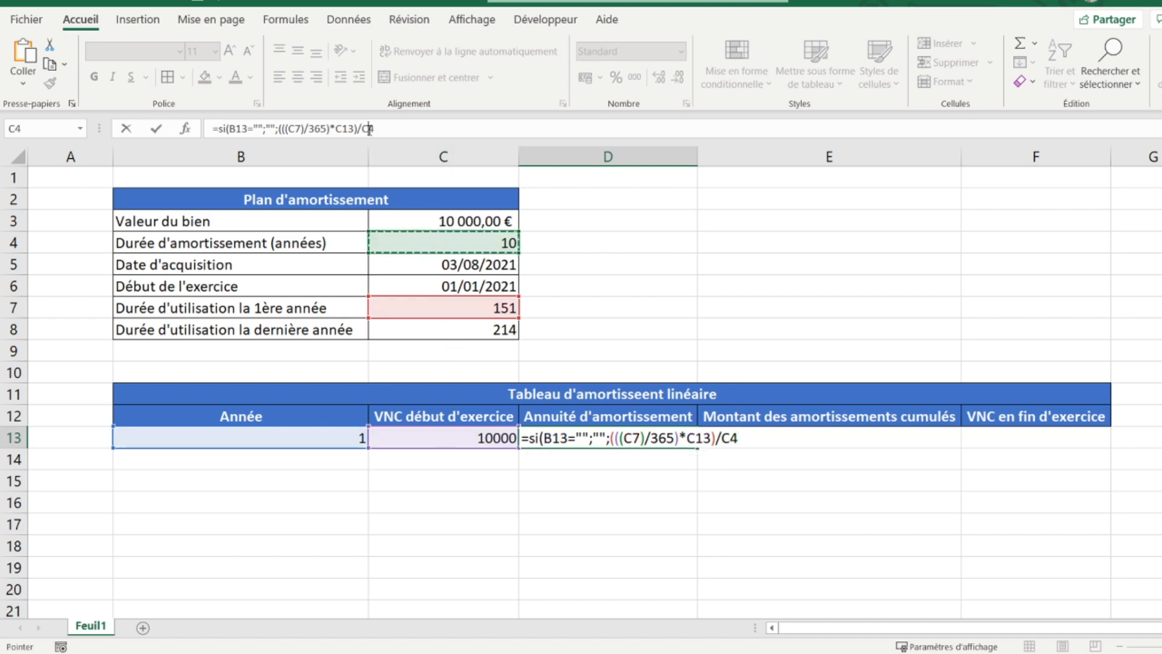
key("F4")
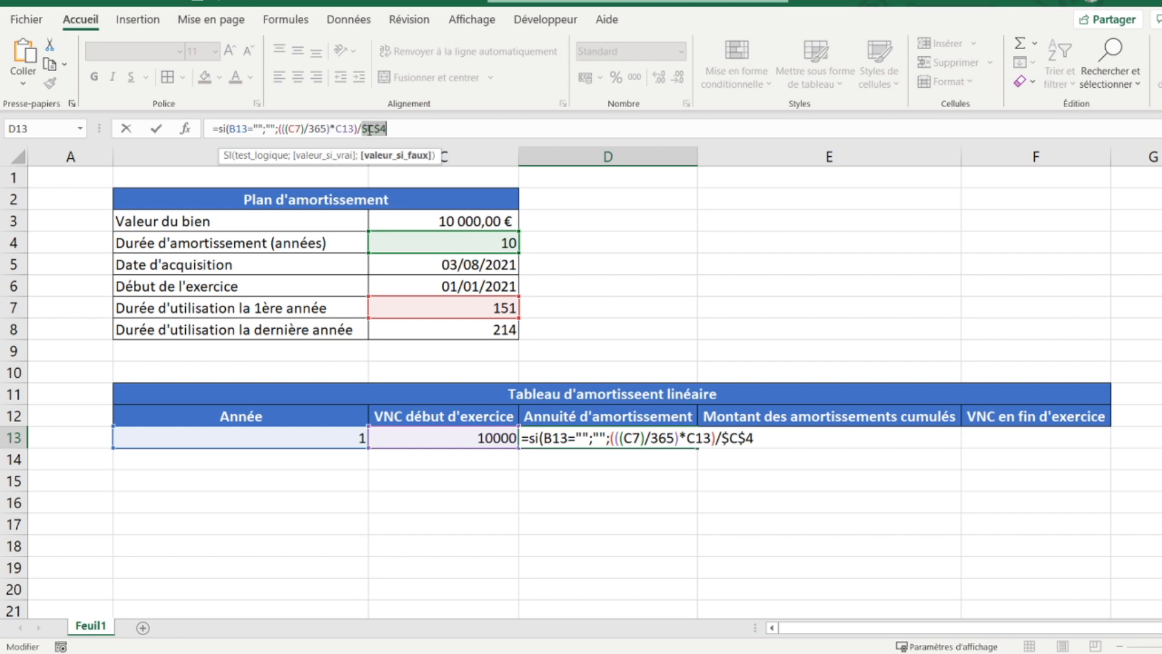
left_click(397, 131)
type(")")
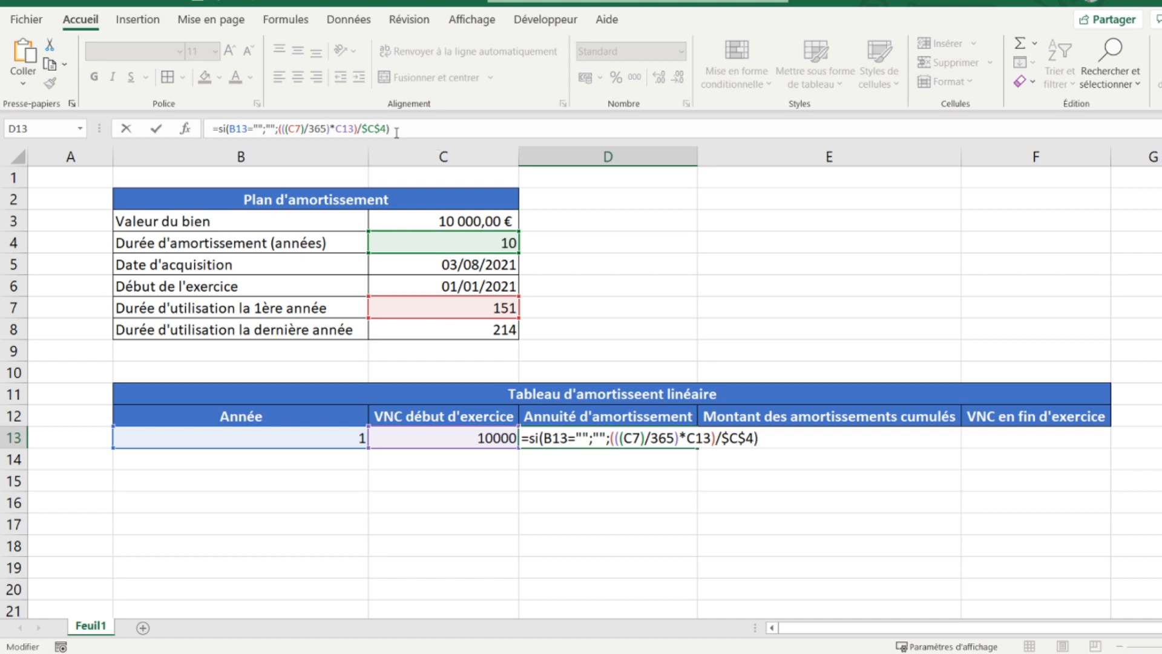
key("Return")
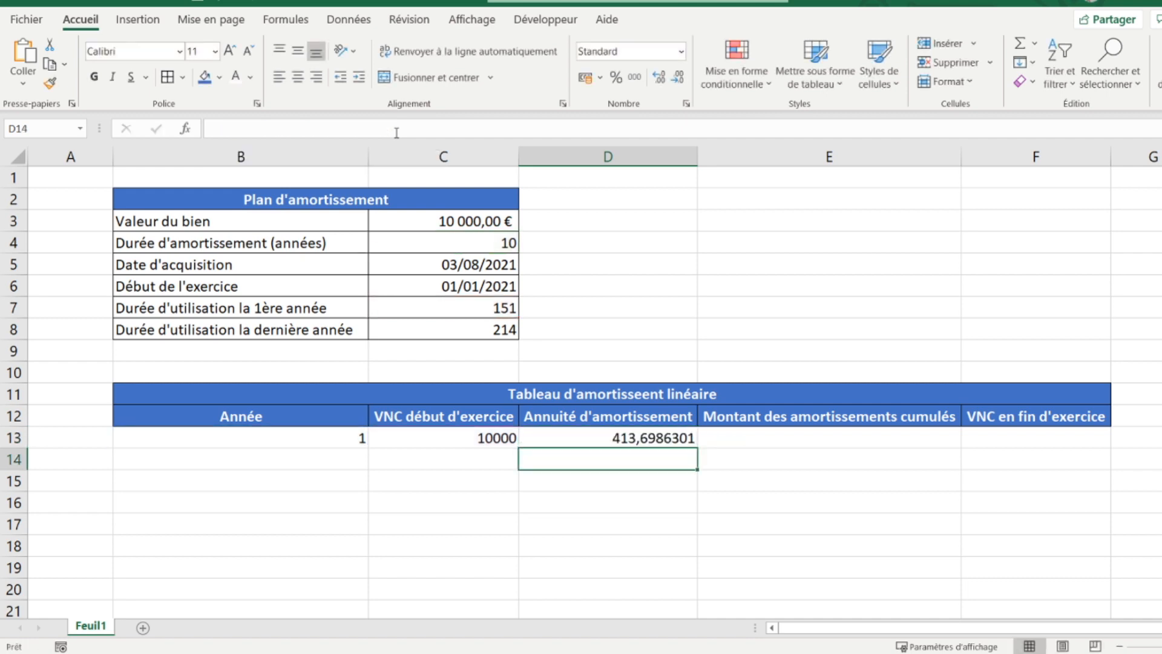
key("Up")
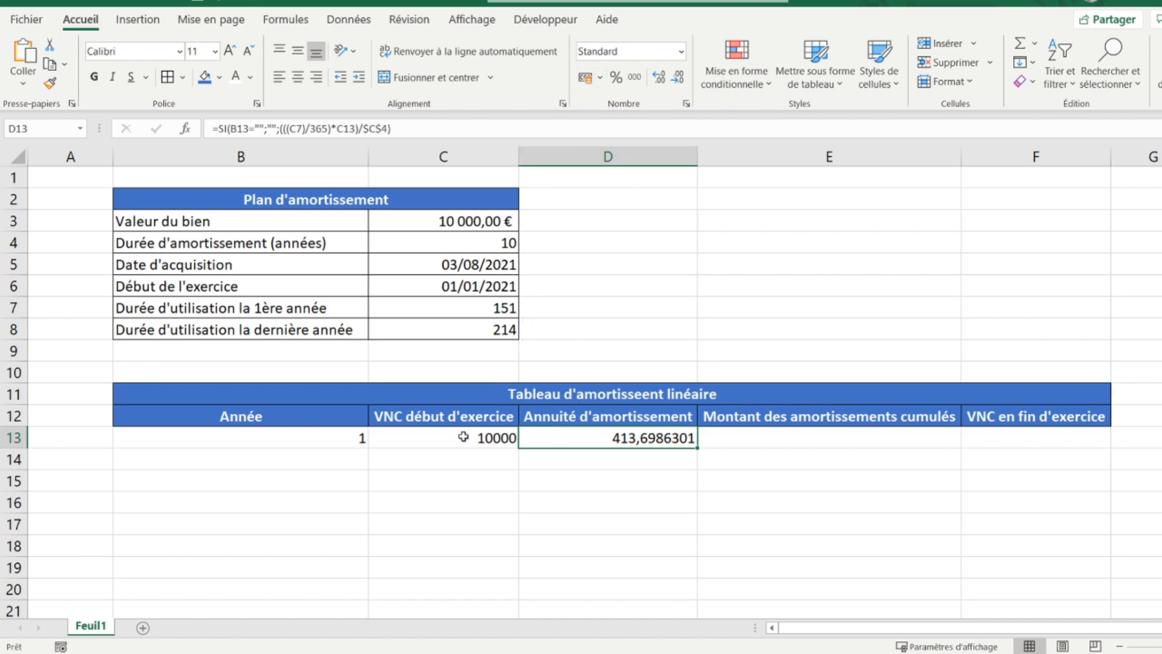
Step: Apply the euro accounting number format to columns C and D of the depreciation table from row 13 down
left_click_drag(505, 437, 484, 608)
scroll(534, 461, "up", 20)
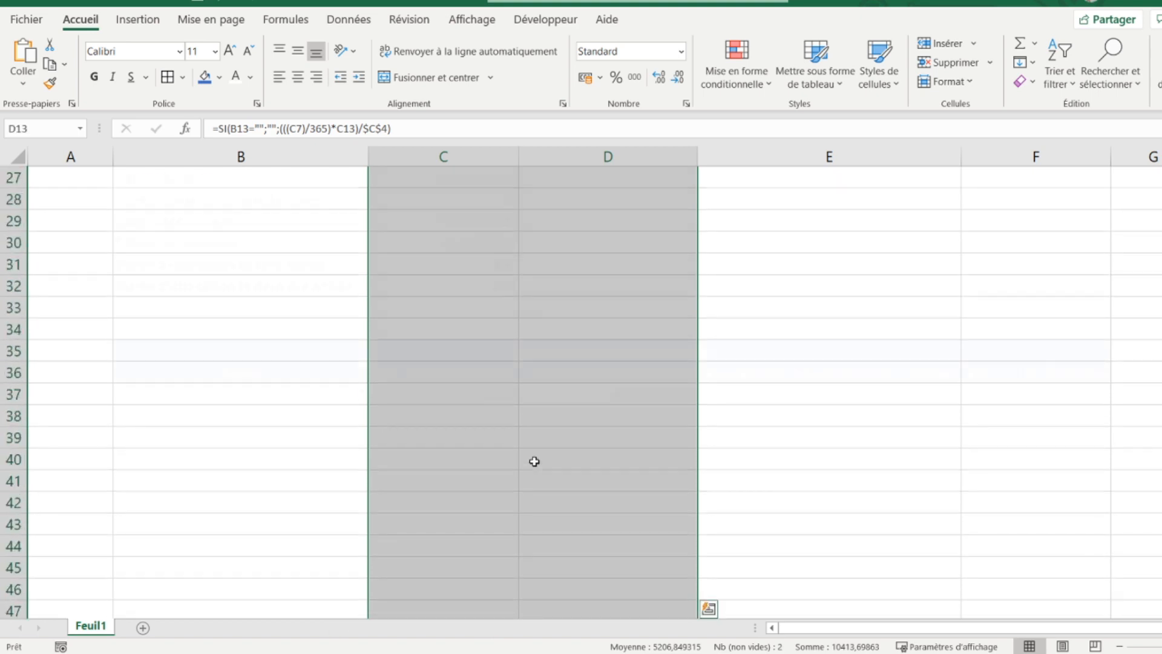
scroll(535, 461, "up", 9)
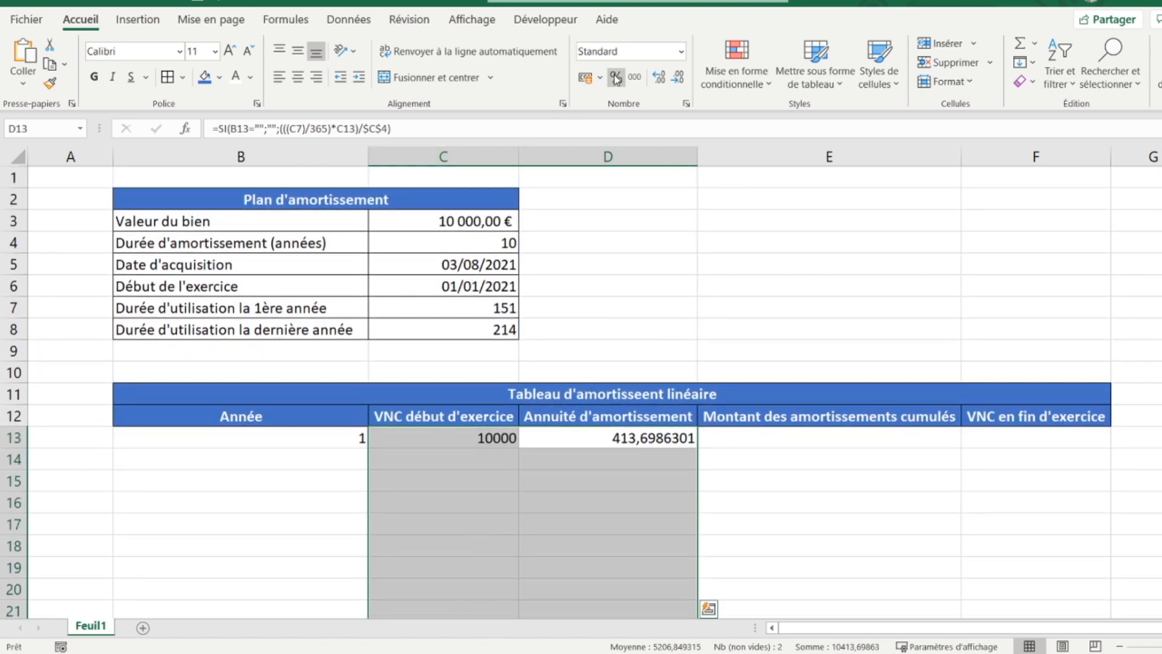
left_click(584, 77)
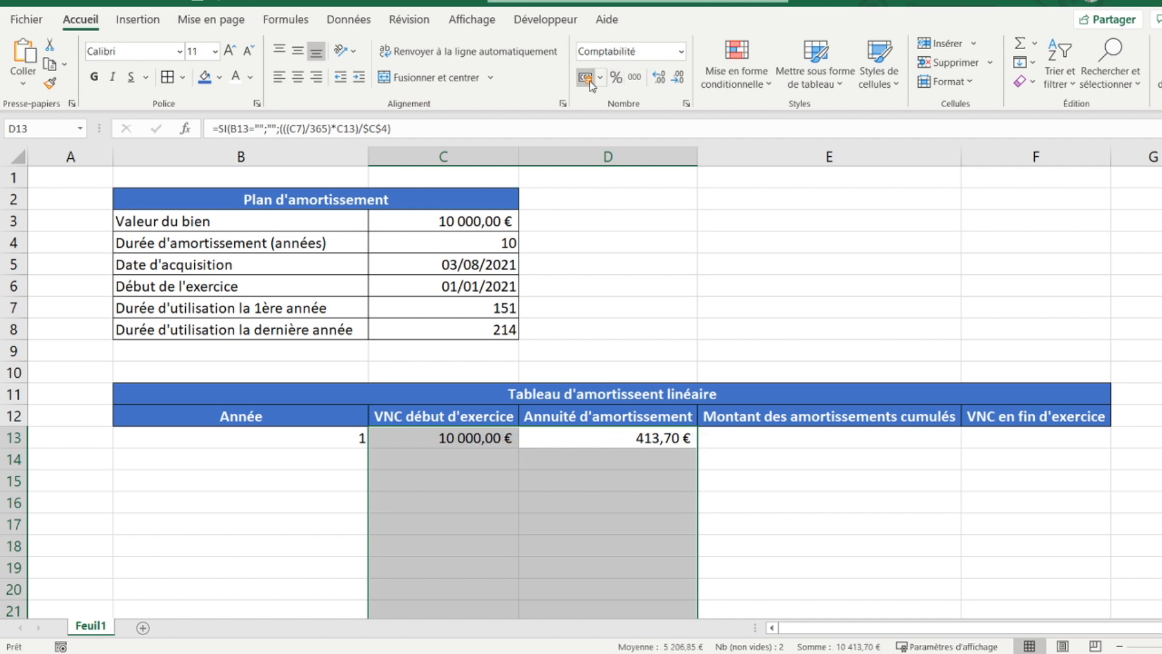
left_click(467, 445)
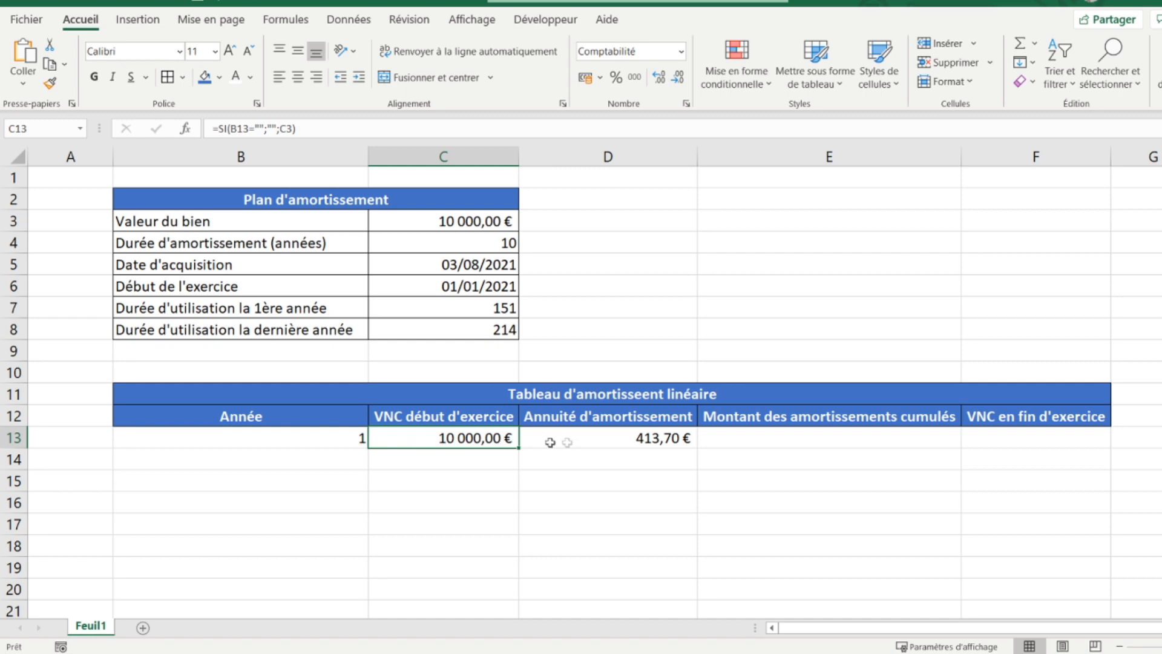
left_click(578, 441)
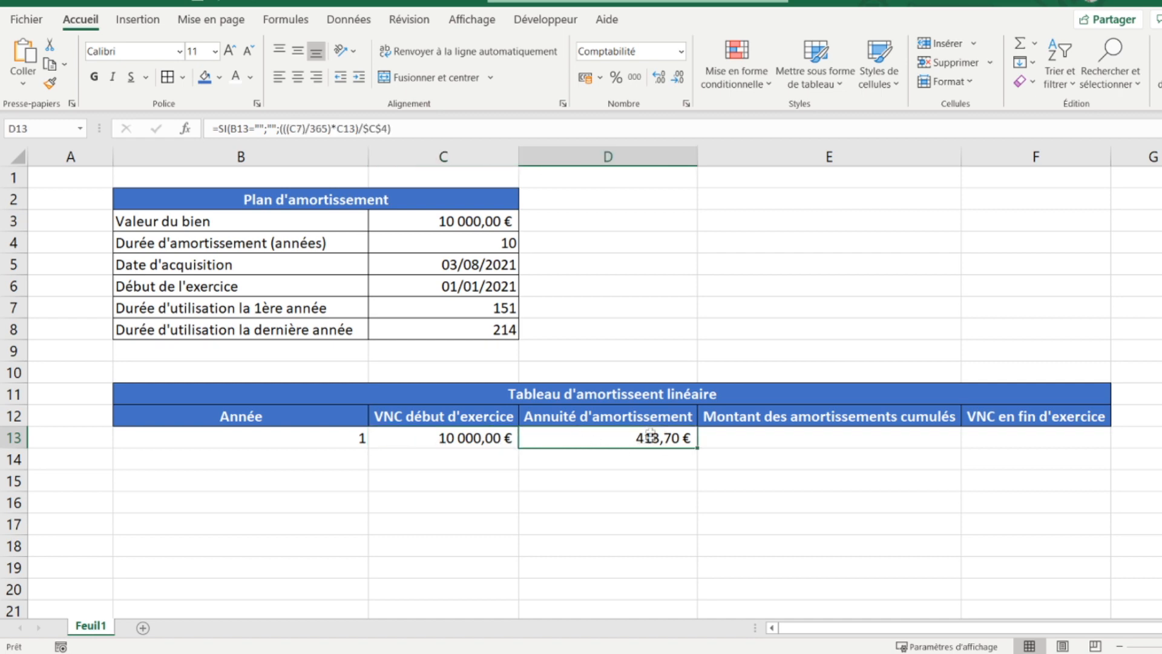
left_click(412, 270)
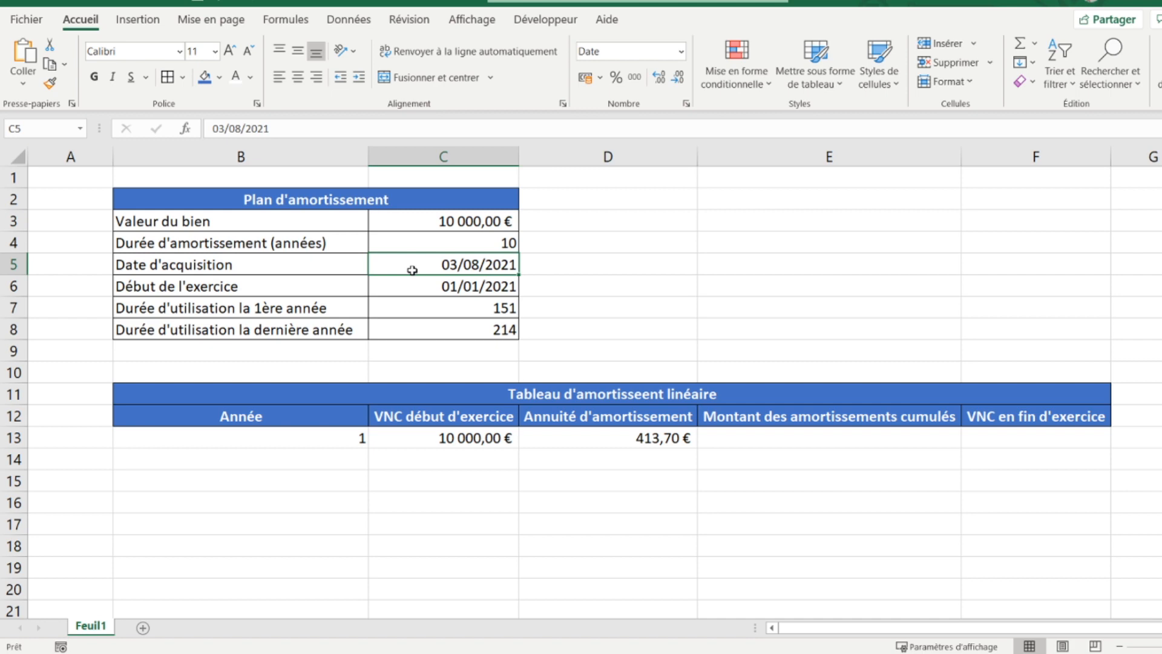
Step: Enter the first-year cumulative depreciation in E13 with the formula =SI(B13="";"";D13)
left_click(783, 443)
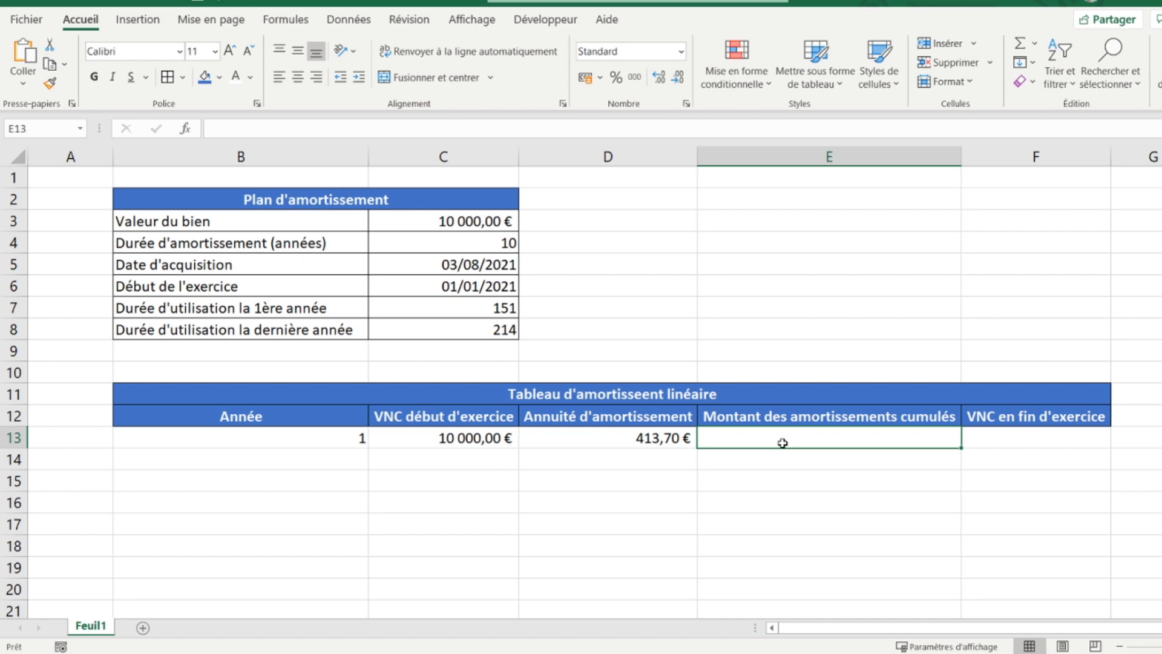
left_click(619, 437)
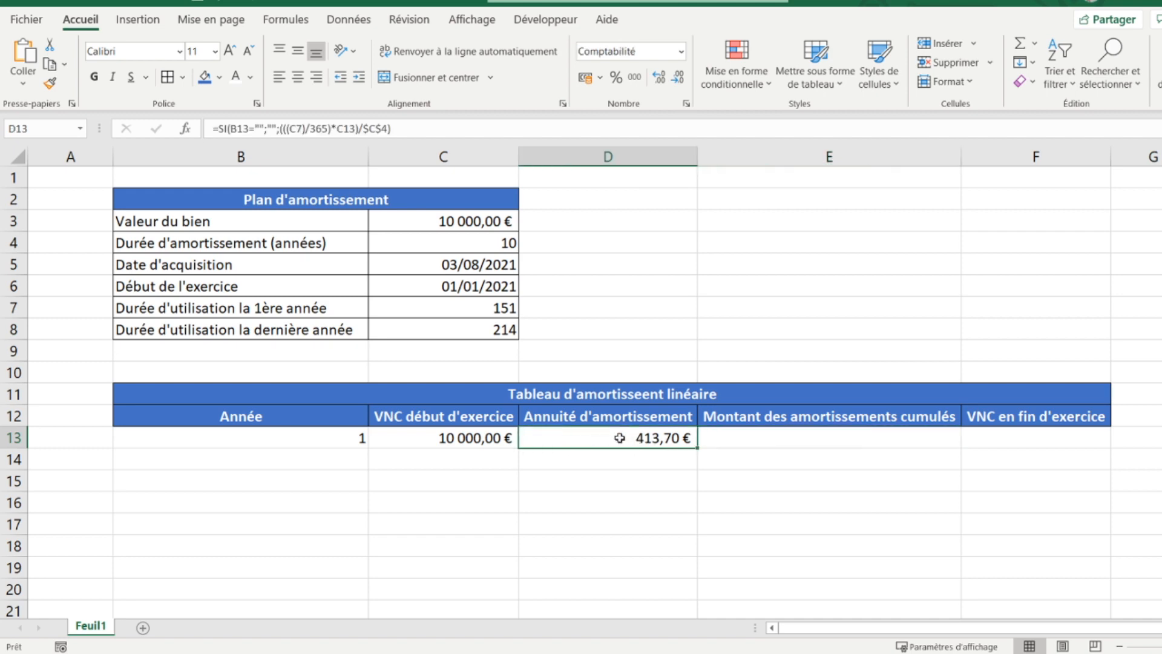
left_click(730, 440)
type("=si(")
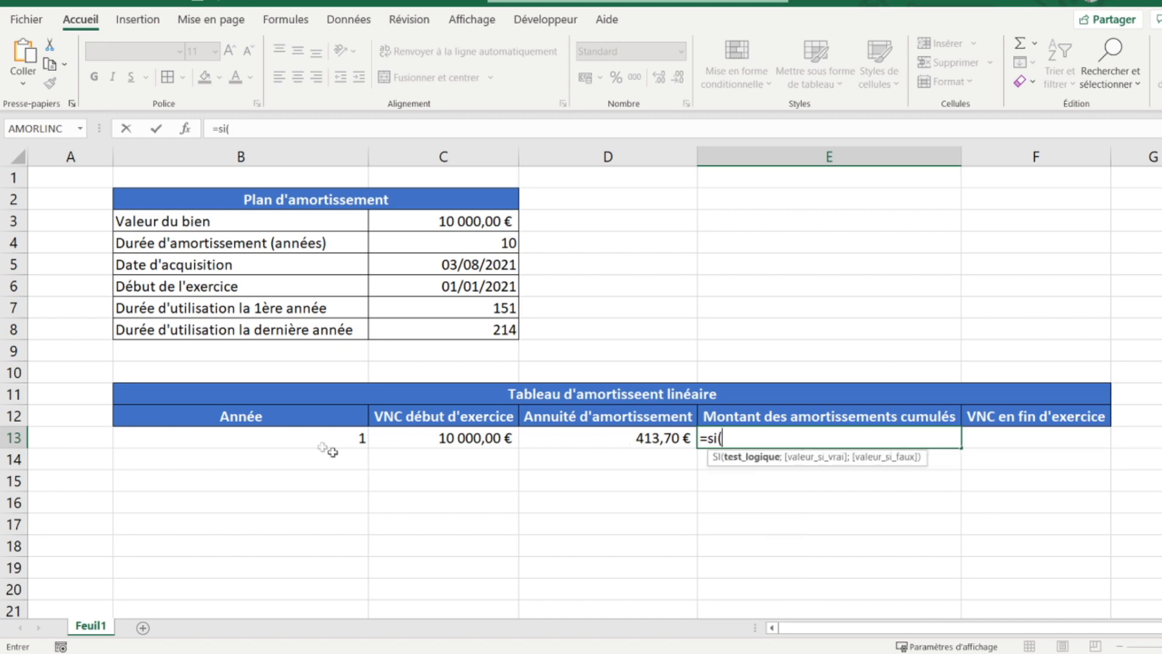
left_click(296, 436)
type("=")
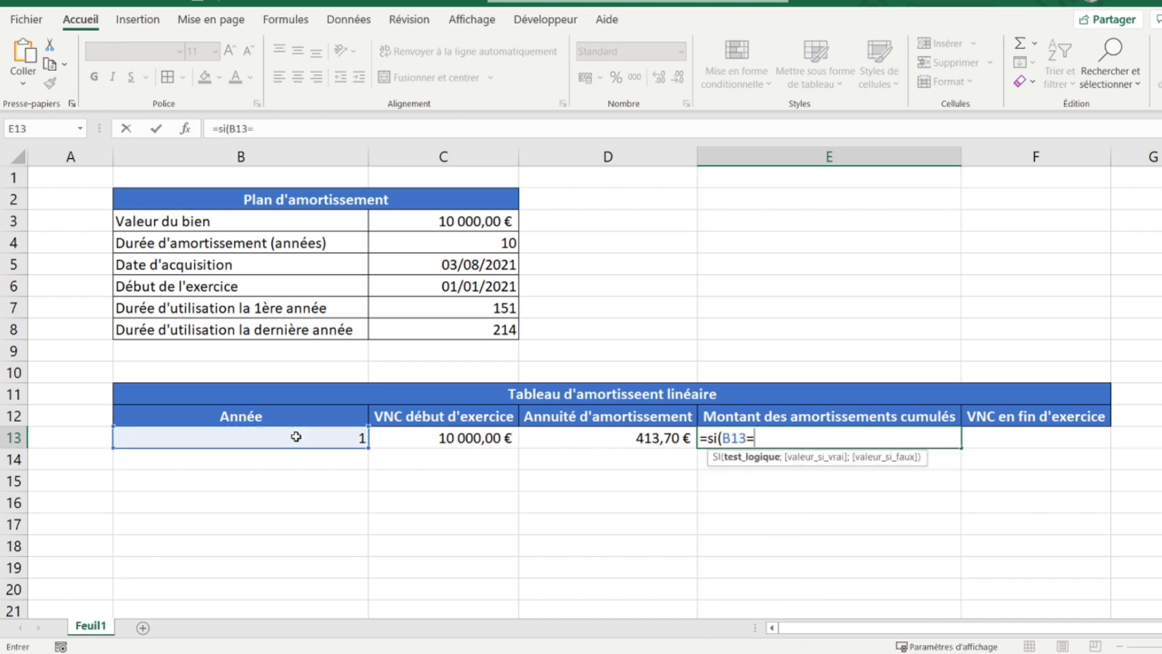
type("\"\";")
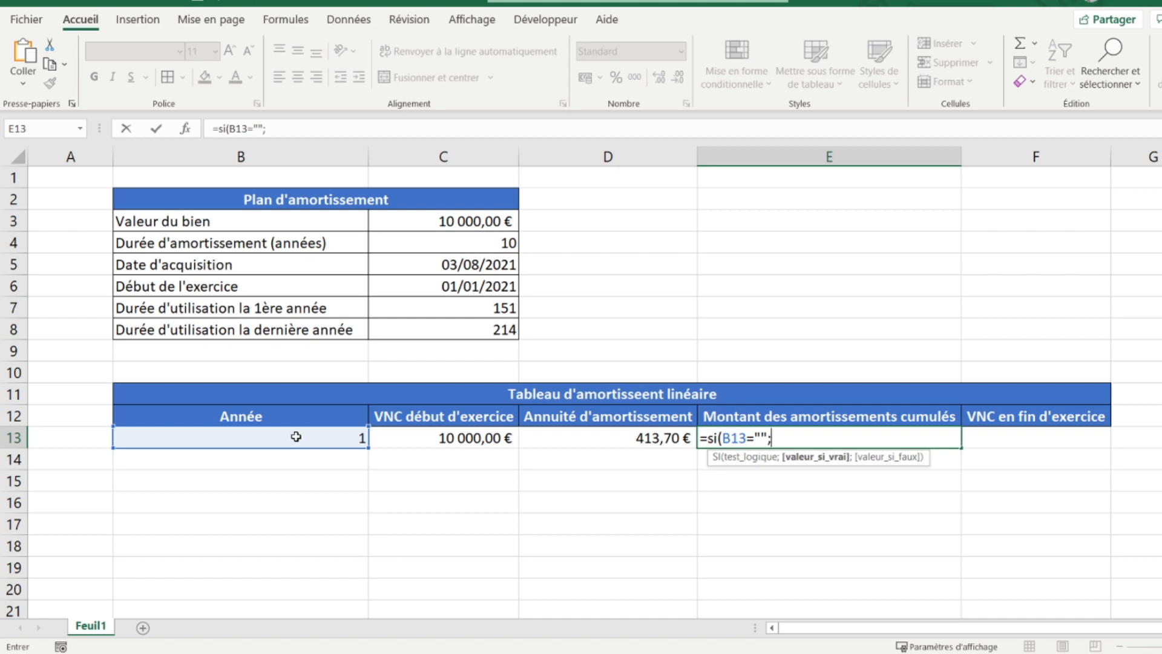
type("\"\";")
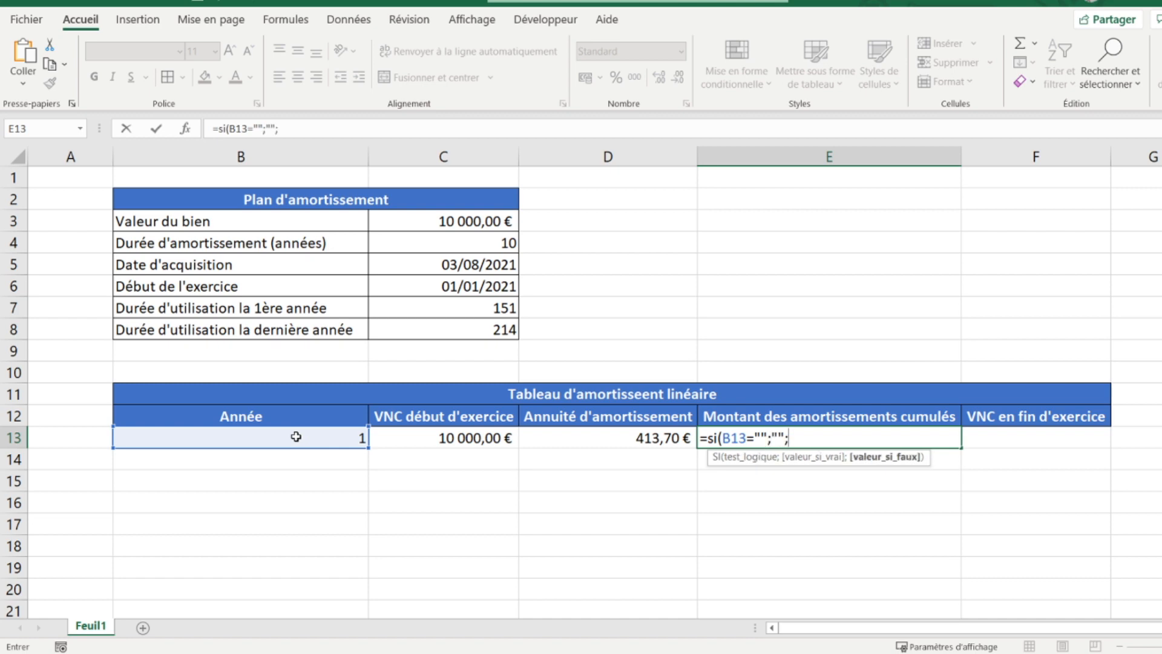
left_click(587, 434)
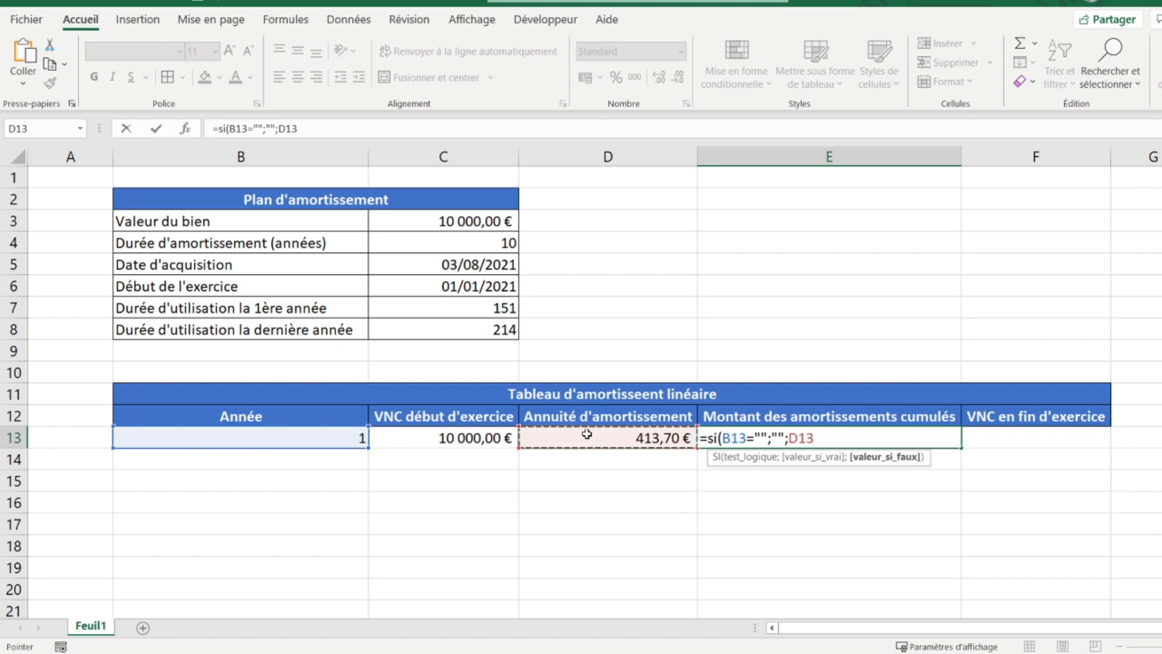
type(")")
key("Return")
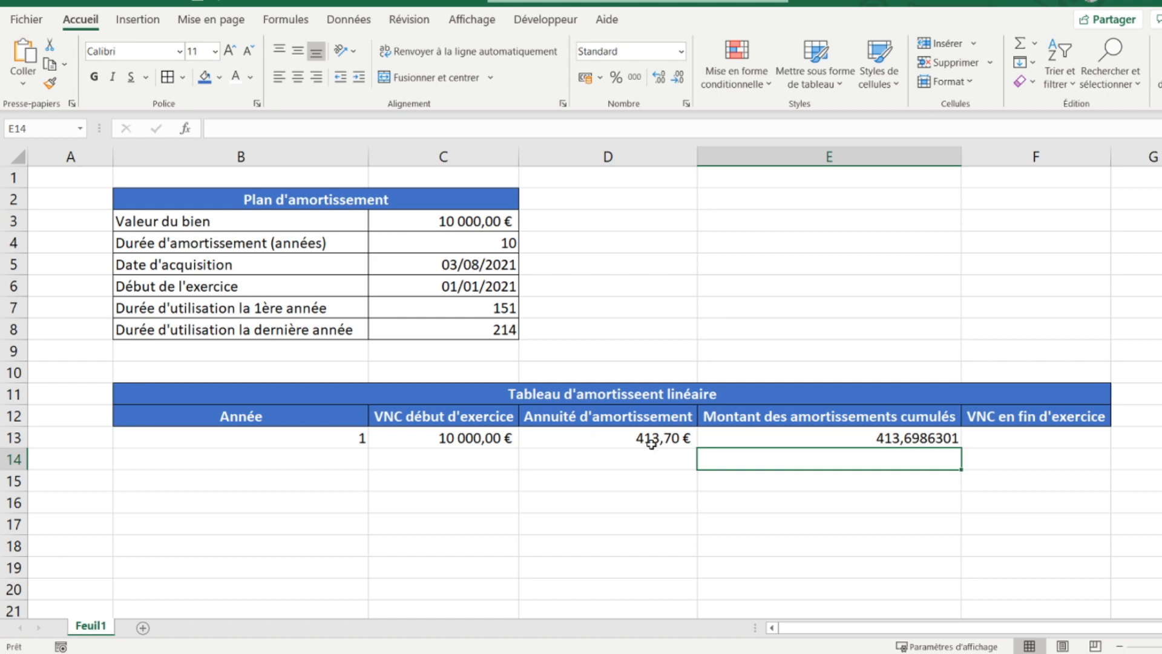
Step: Apply the euro accounting number format to columns E and F from row 13 down to row 154
left_click(745, 436)
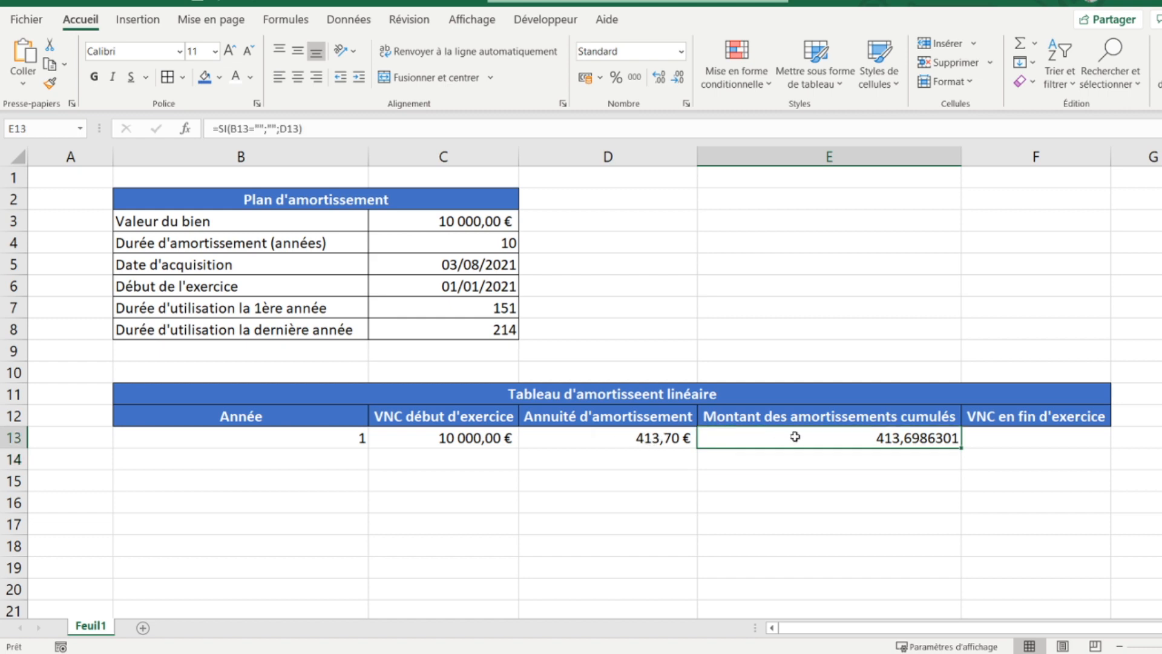
left_click_drag(795, 436, 1029, 572)
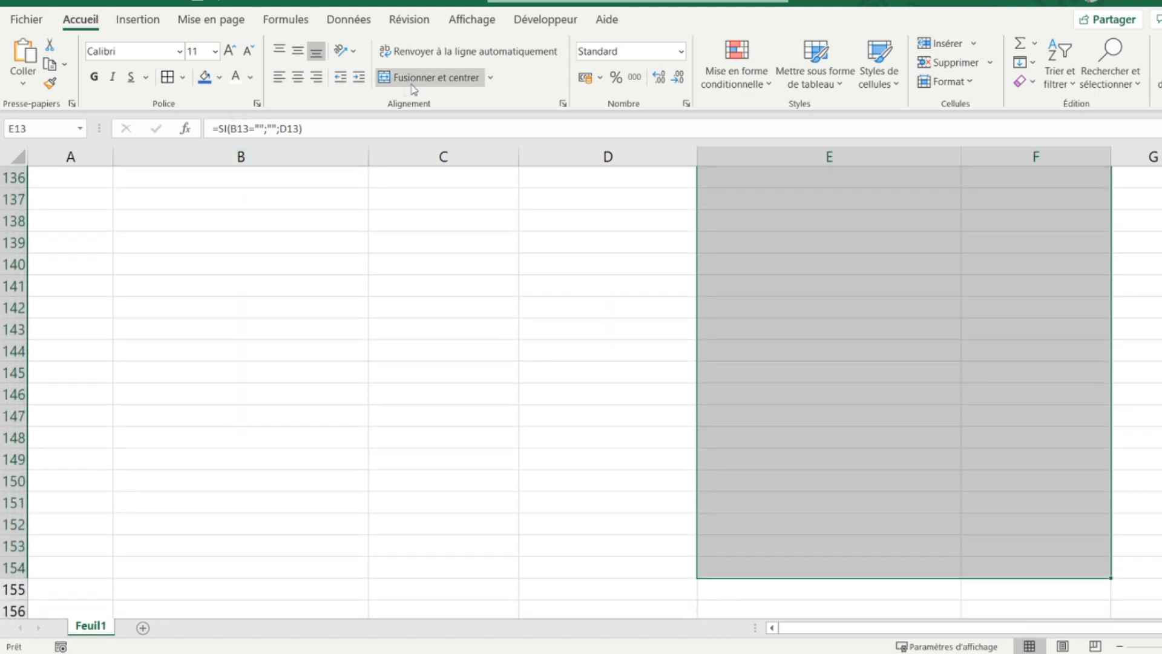
left_click(585, 77)
scroll(789, 262, "up", 20)
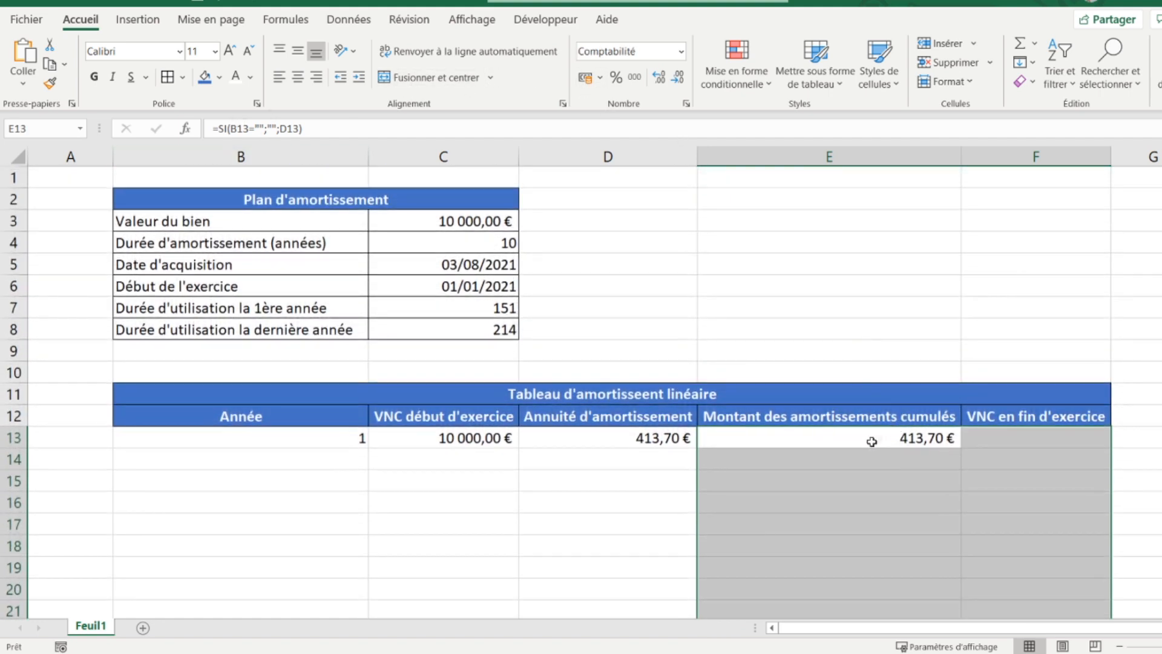
left_click(871, 441)
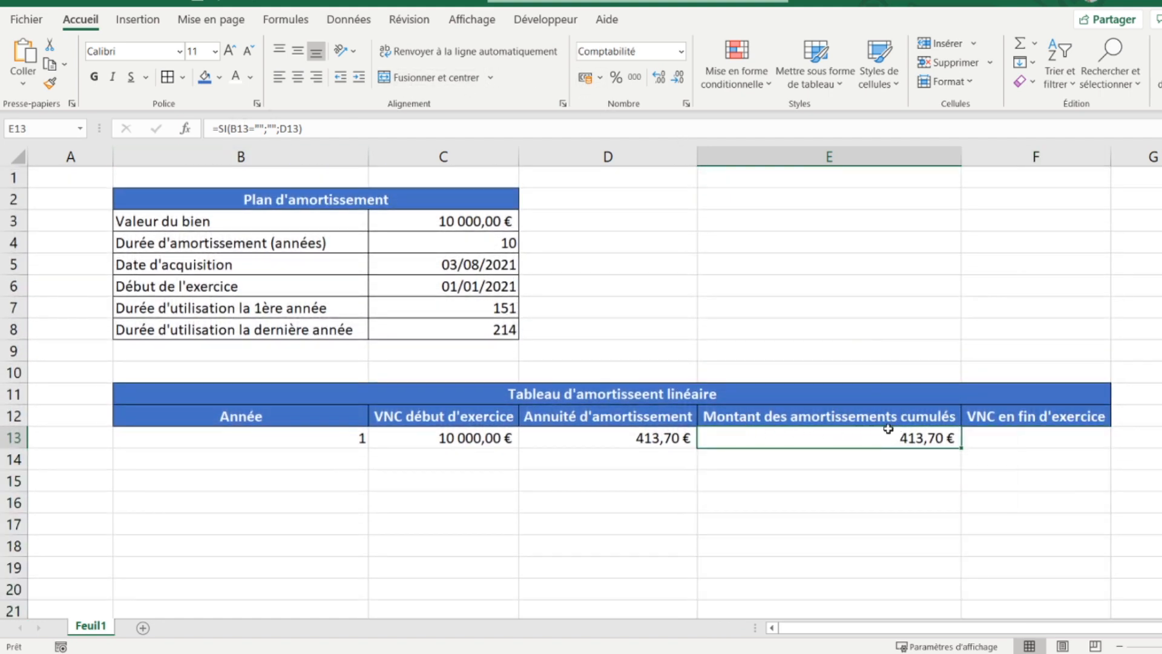
Step: Enter the closing net book value in F13 with the formula =SI(B13="";"";C13-D13)
left_click(1006, 433)
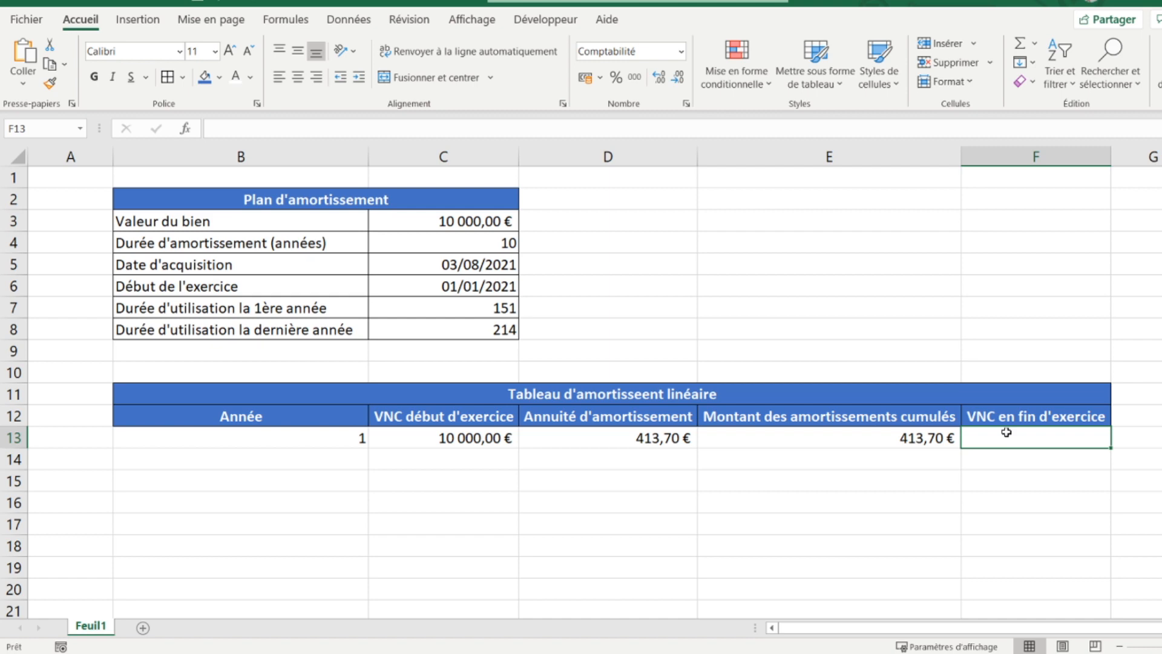
type("=si(")
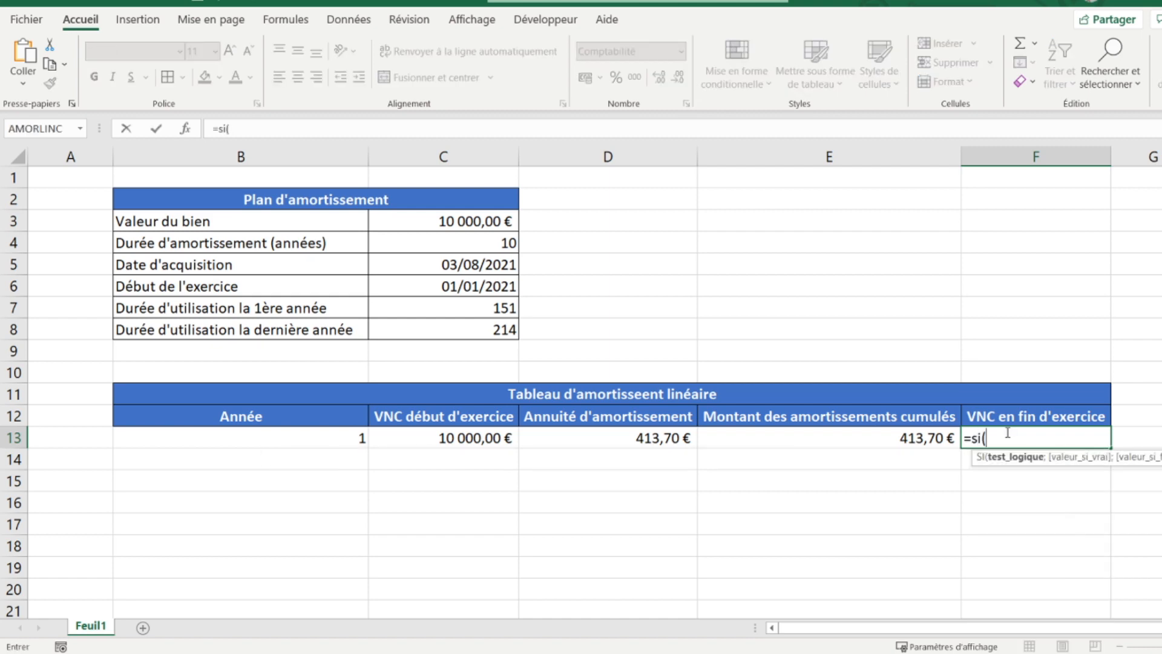
left_click(288, 436)
type("=")
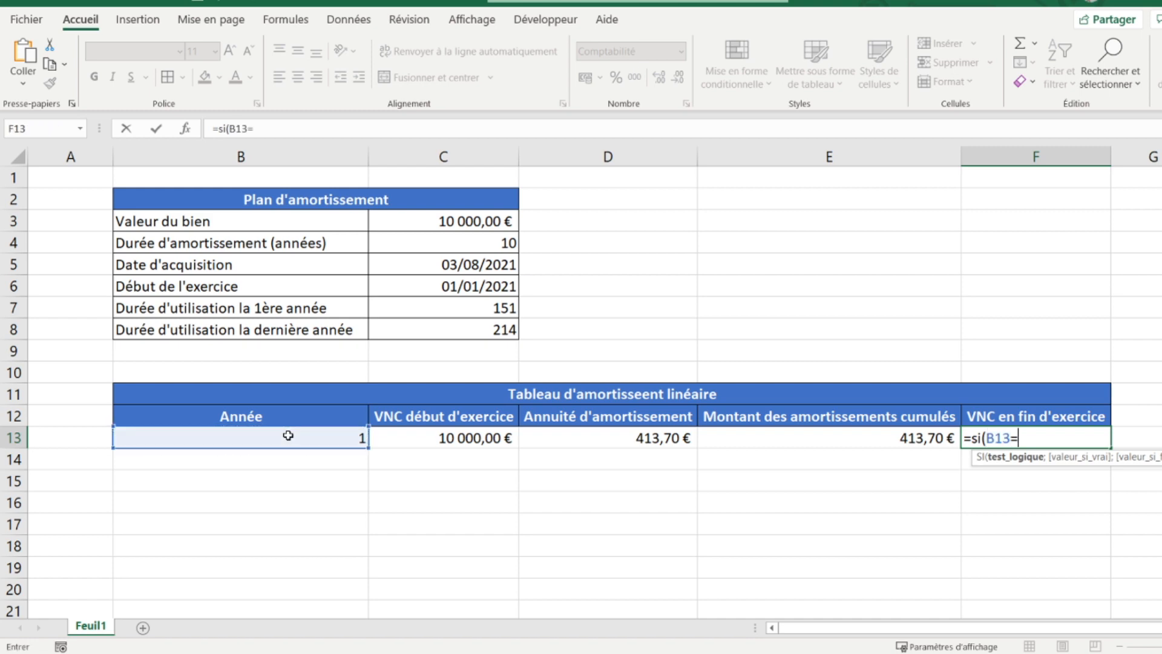
type("\"\";\"\";")
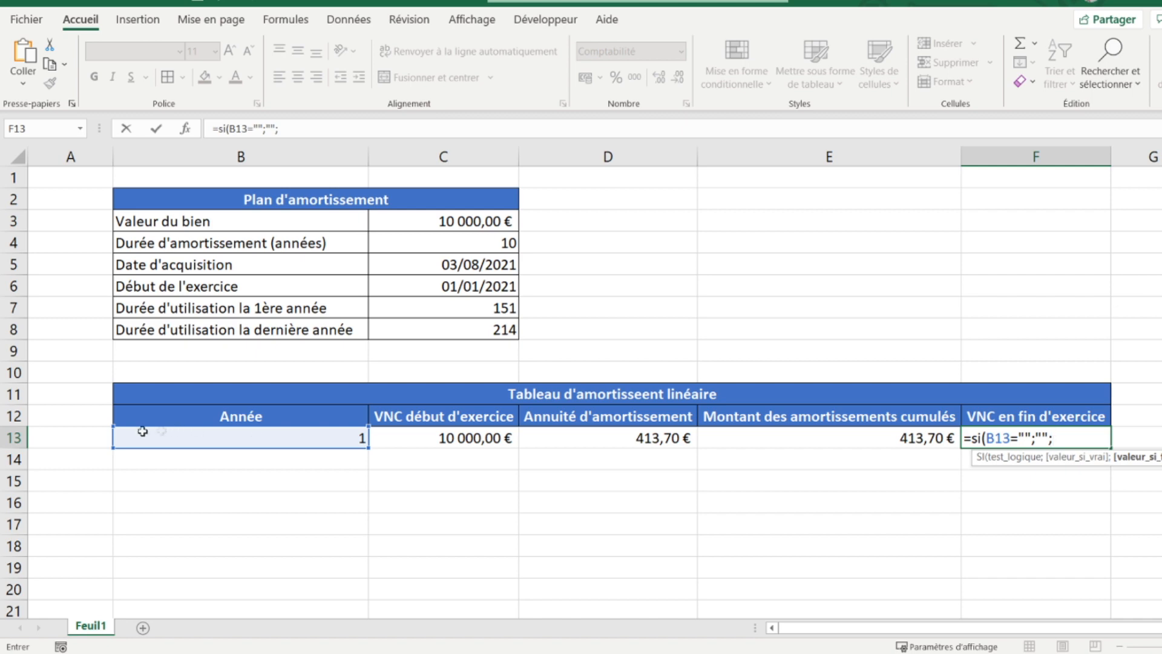
left_click(424, 437)
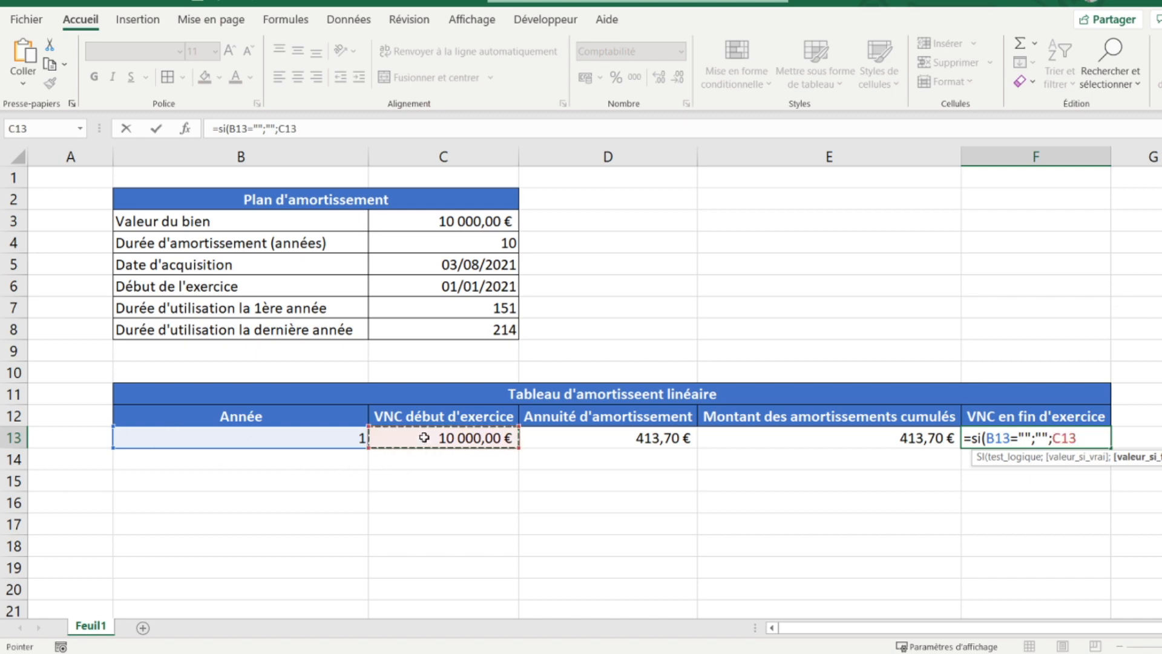
type("-")
left_click(589, 434)
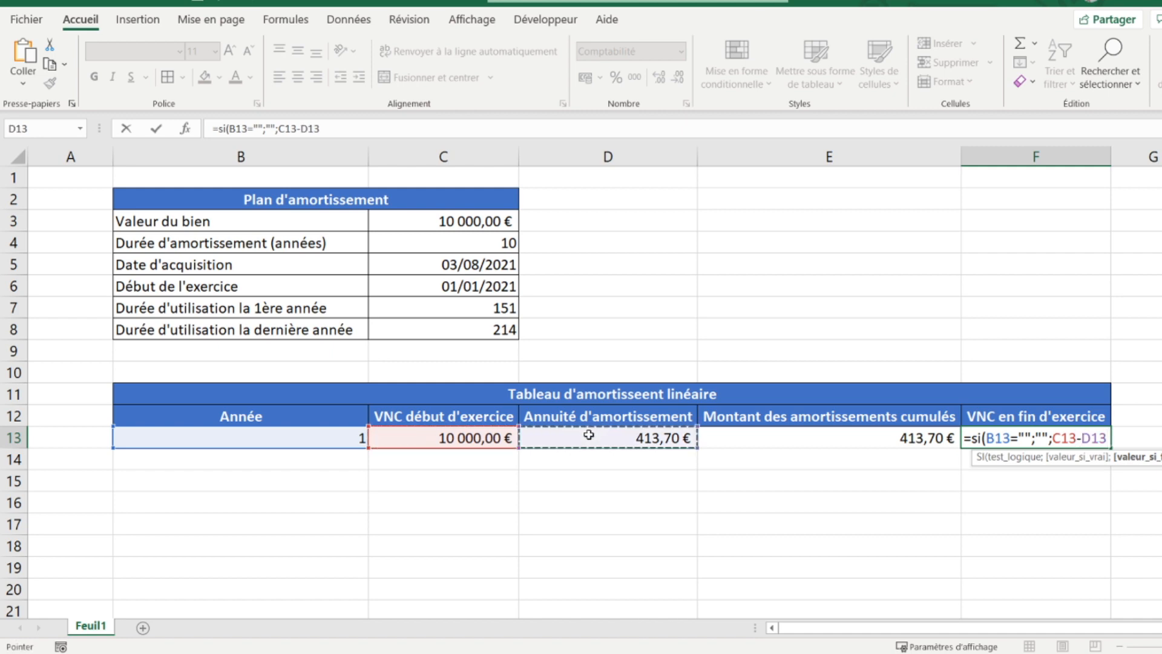
key("Return")
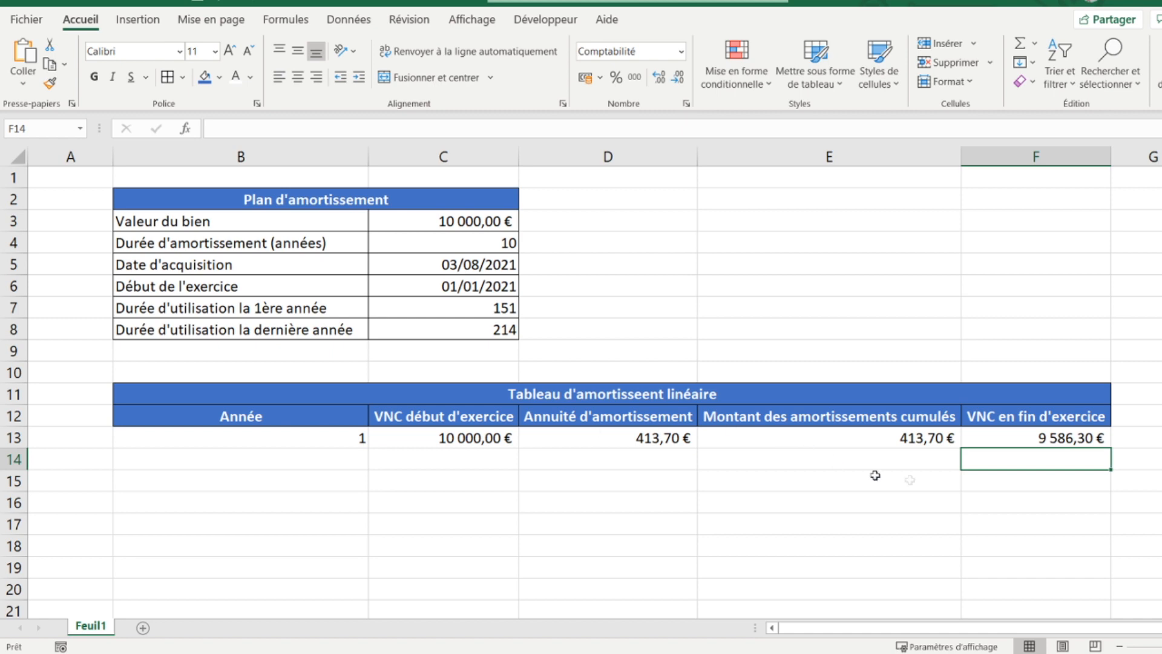
left_click(989, 432)
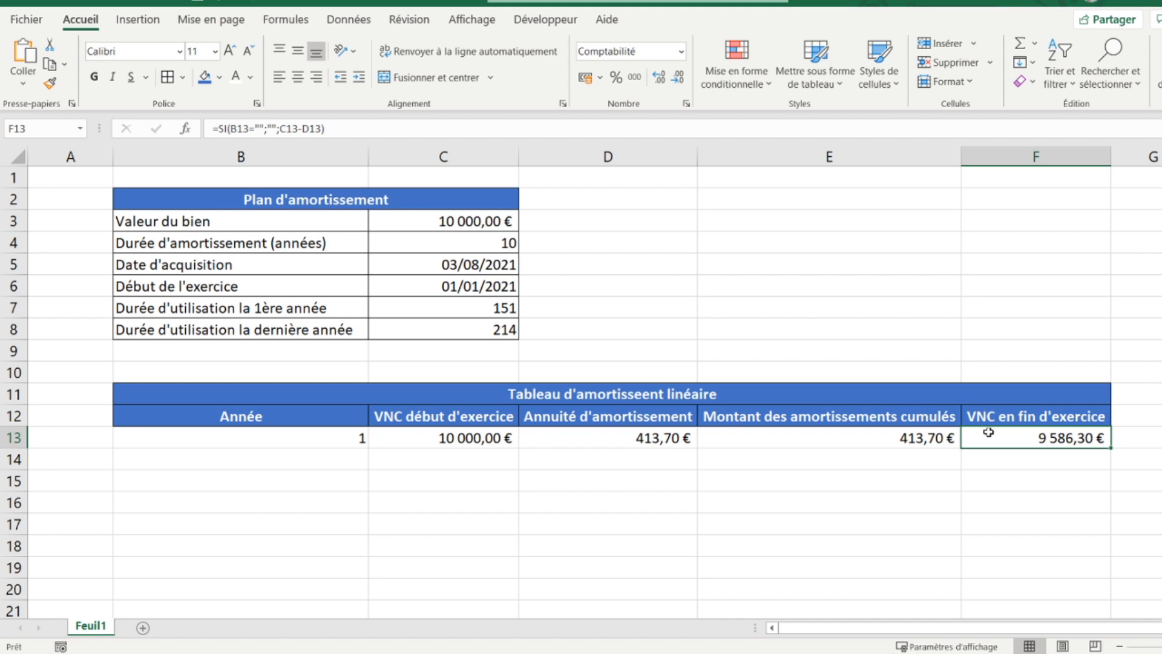
Step: Begin the second-year number formula in B14 with =SI(B13="";""; so that it stays blank when B13 is empty
left_click(321, 458)
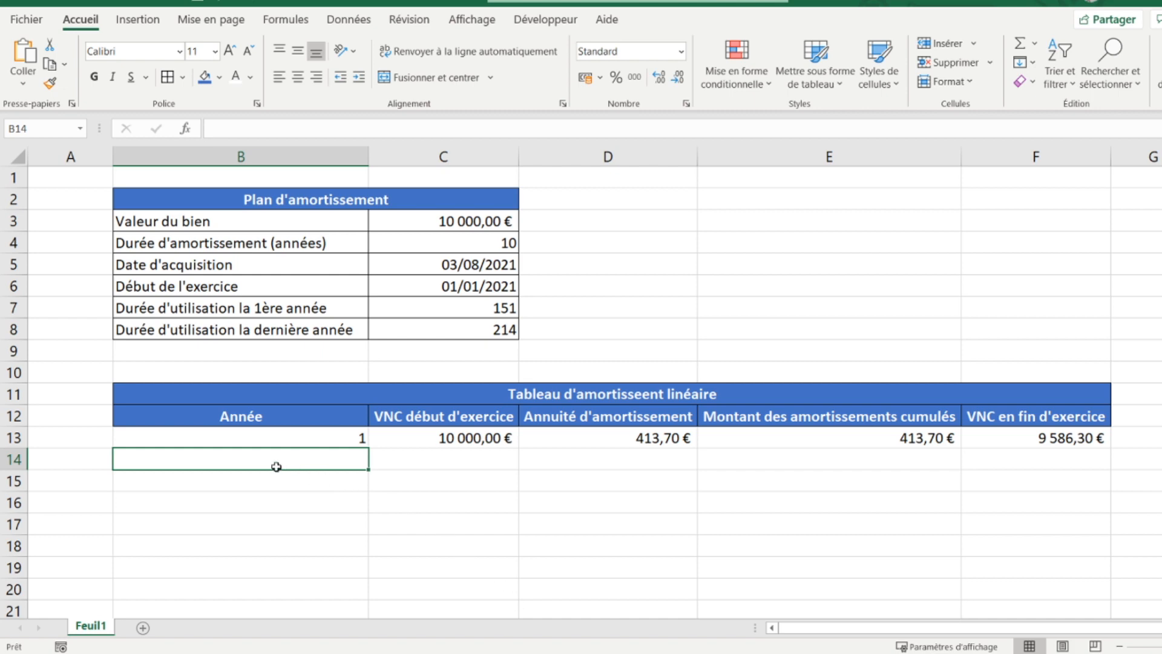
type("=")
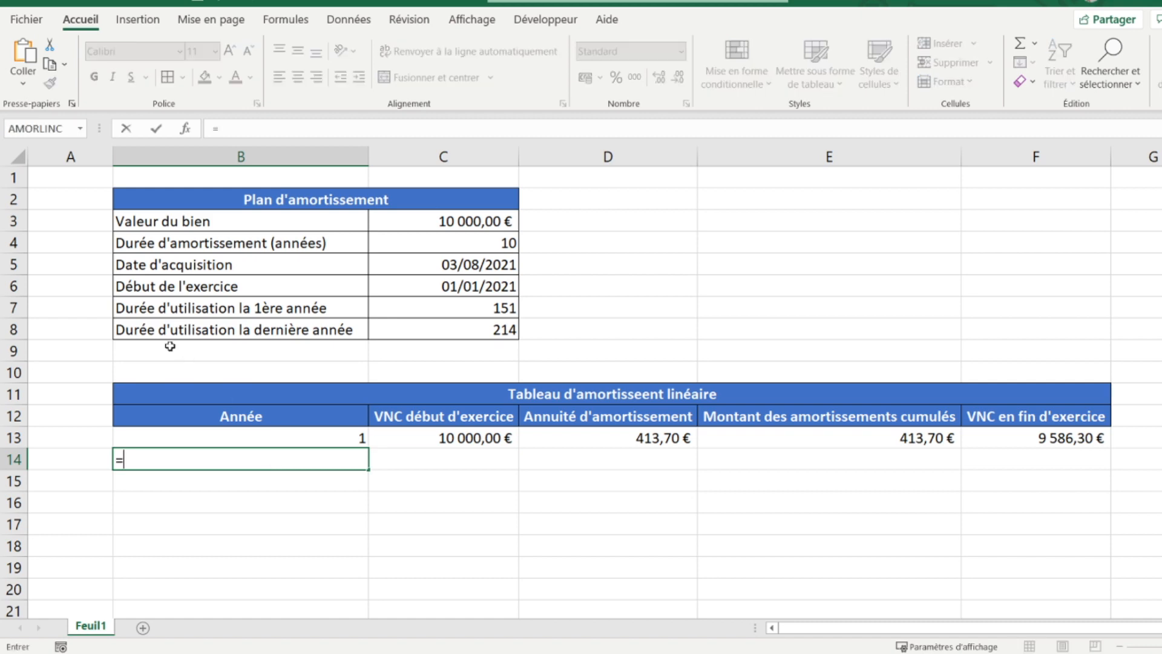
type("si(")
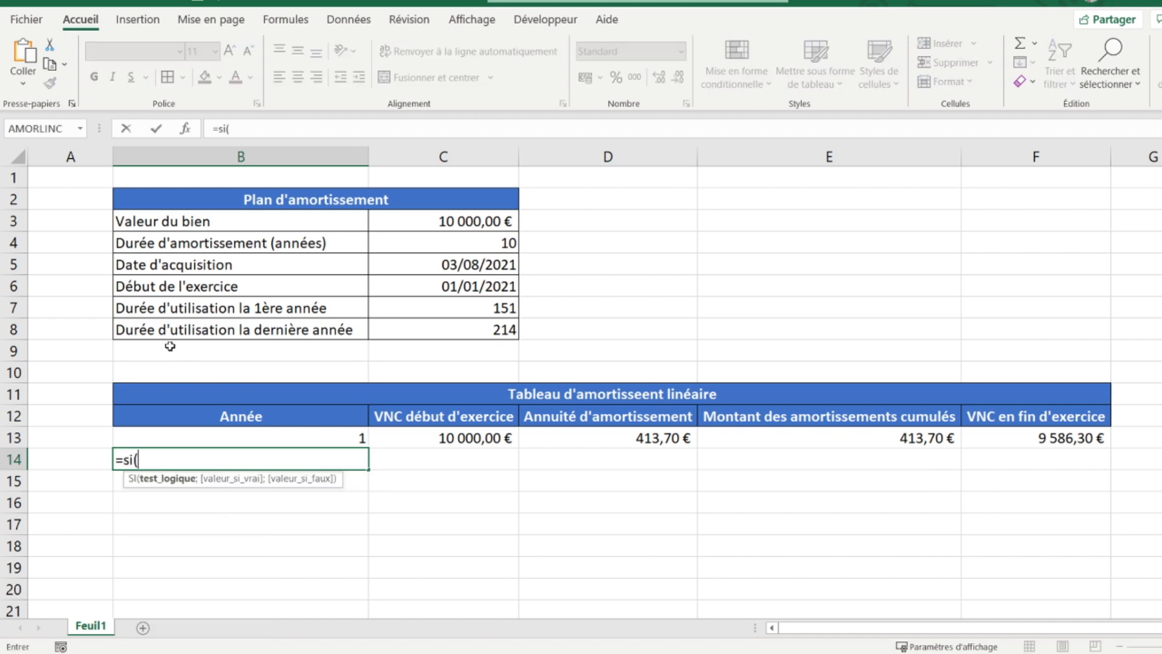
key("Up")
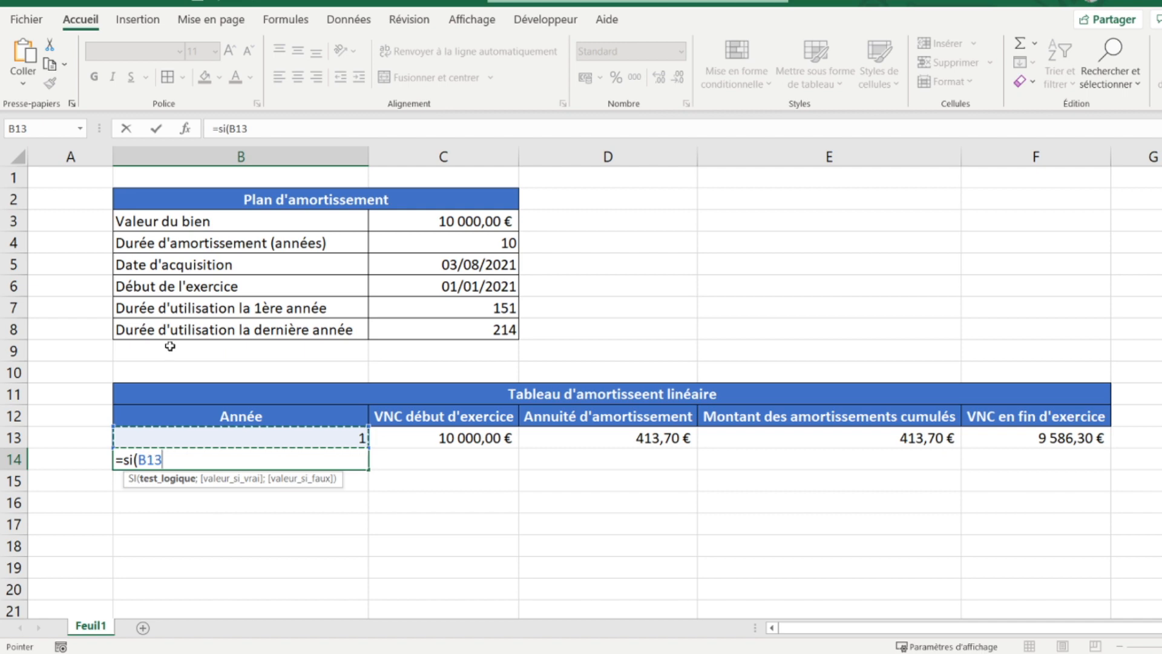
type("=\"\";")
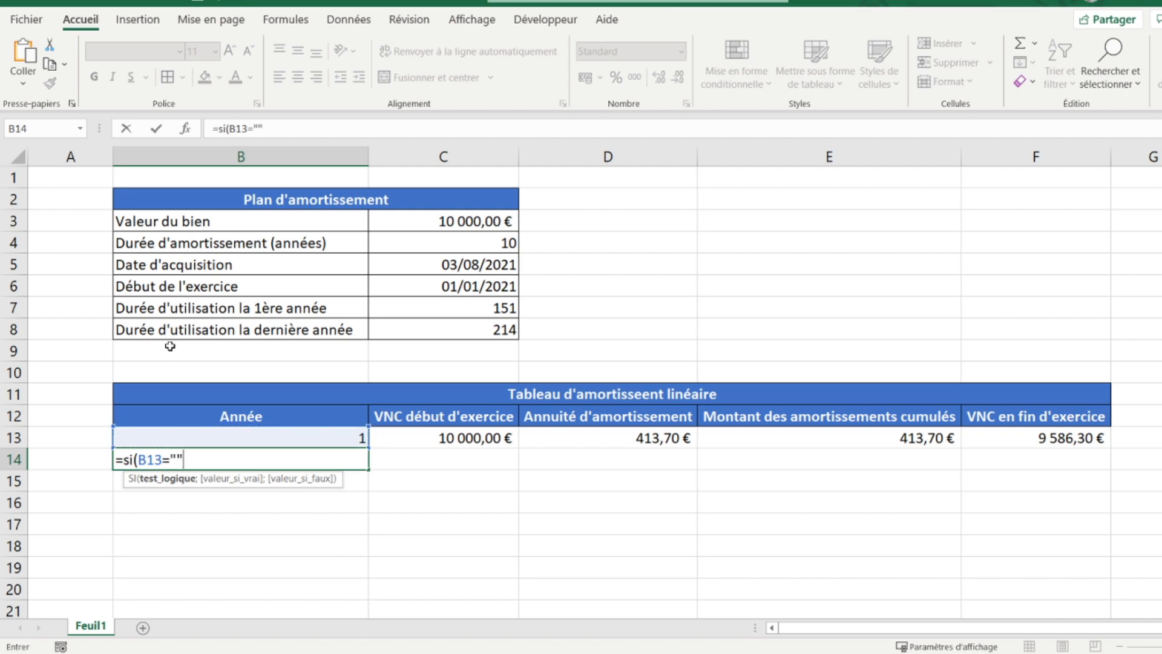
type("\"\"")
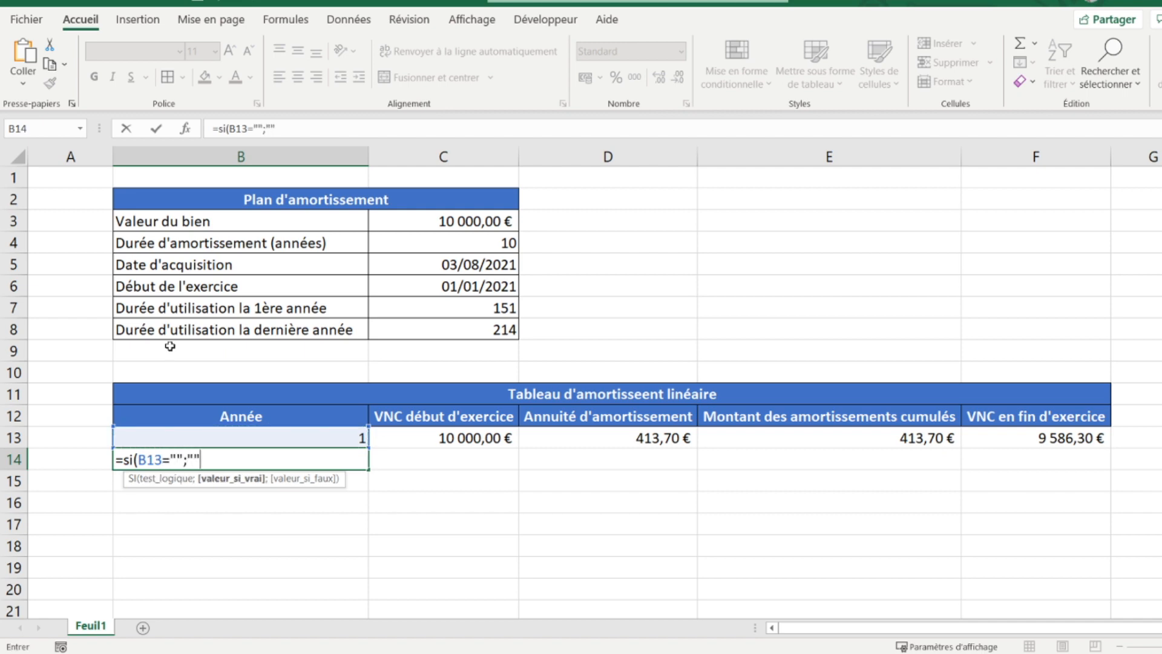
type(";")
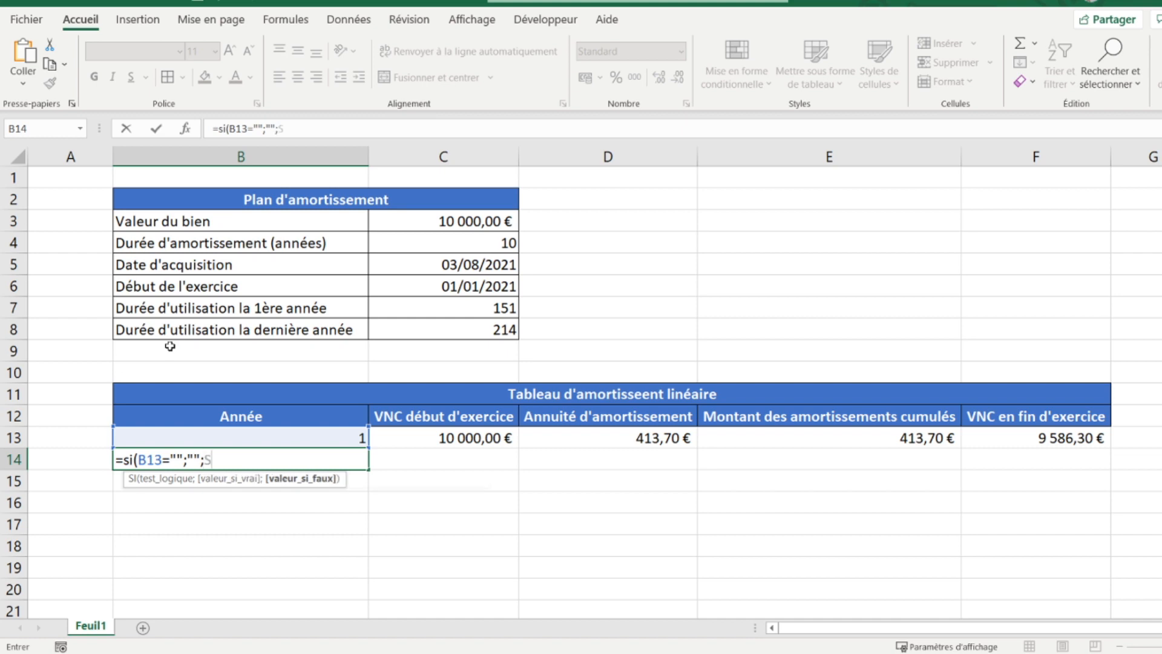
Step: Add a nested SI to the B14 formula with the test $C$4>(B13-1), using an absolute duration reference
type("Si(")
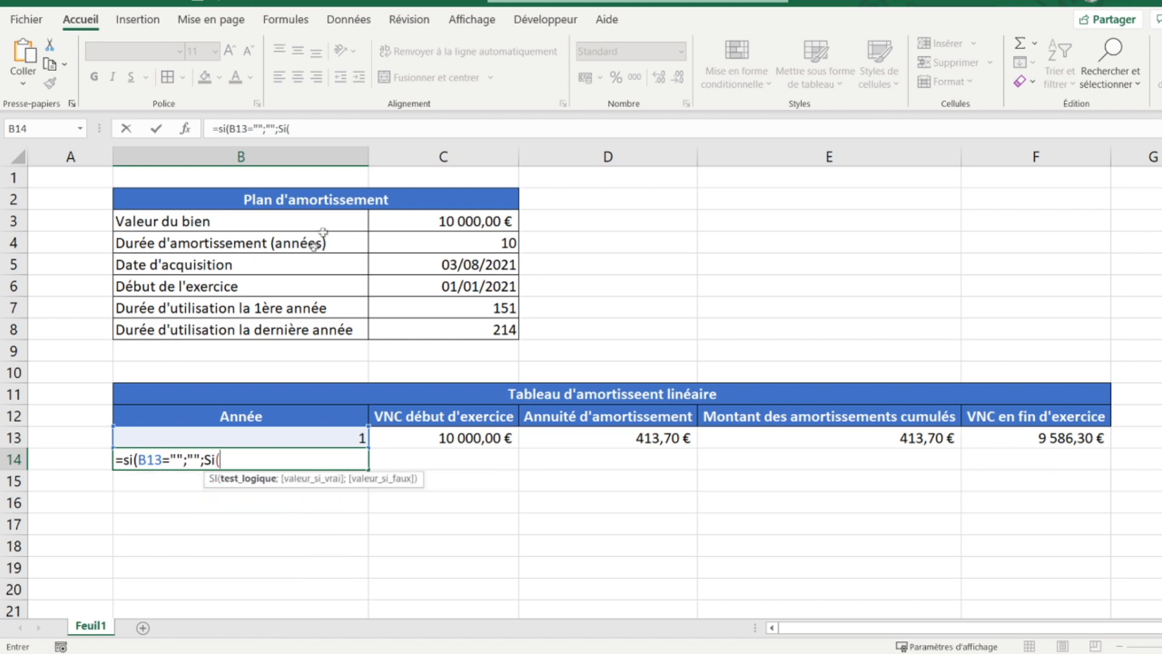
left_click(419, 242)
left_click(297, 130)
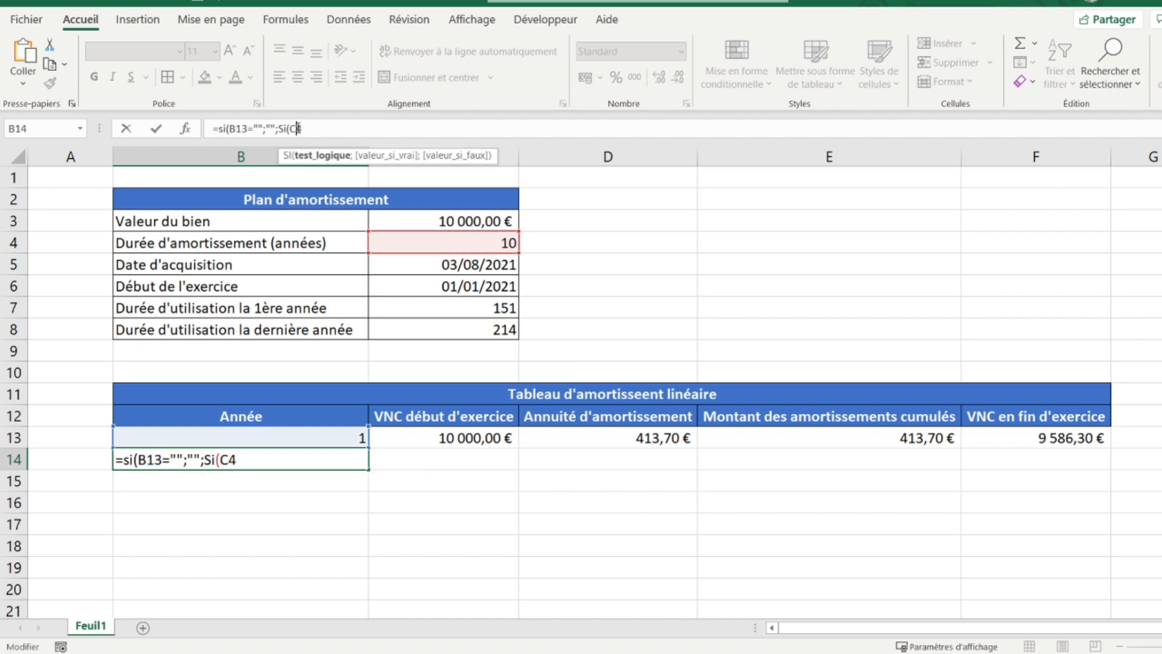
key("F4")
left_click(324, 127)
type(">(")
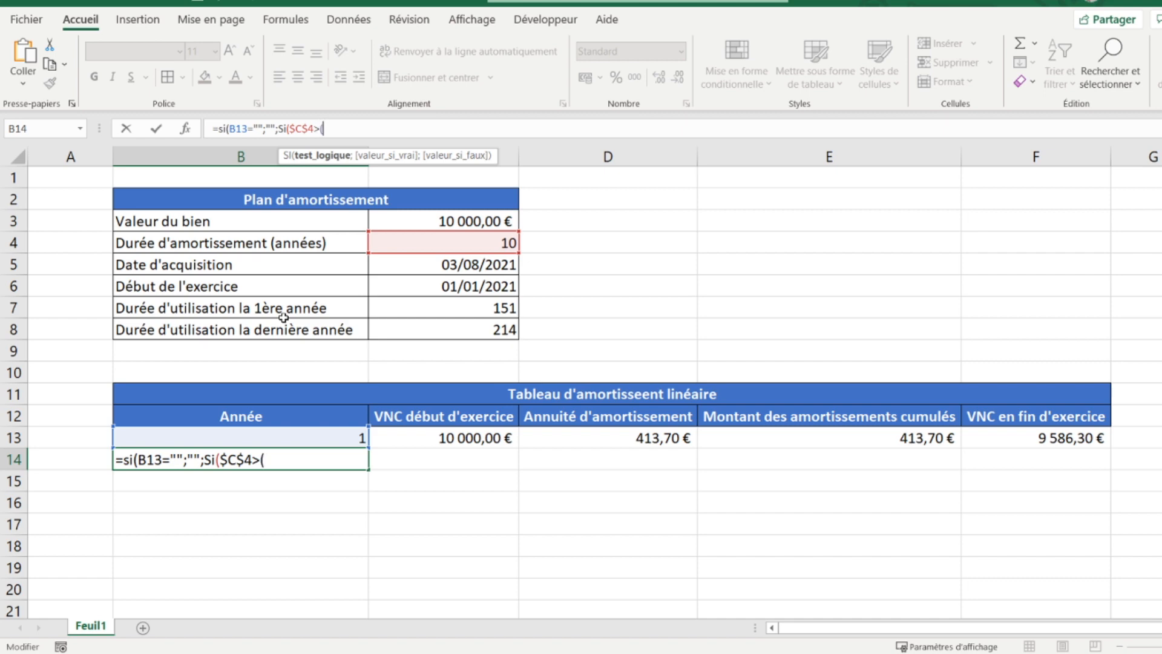
left_click(190, 440)
type("-1")
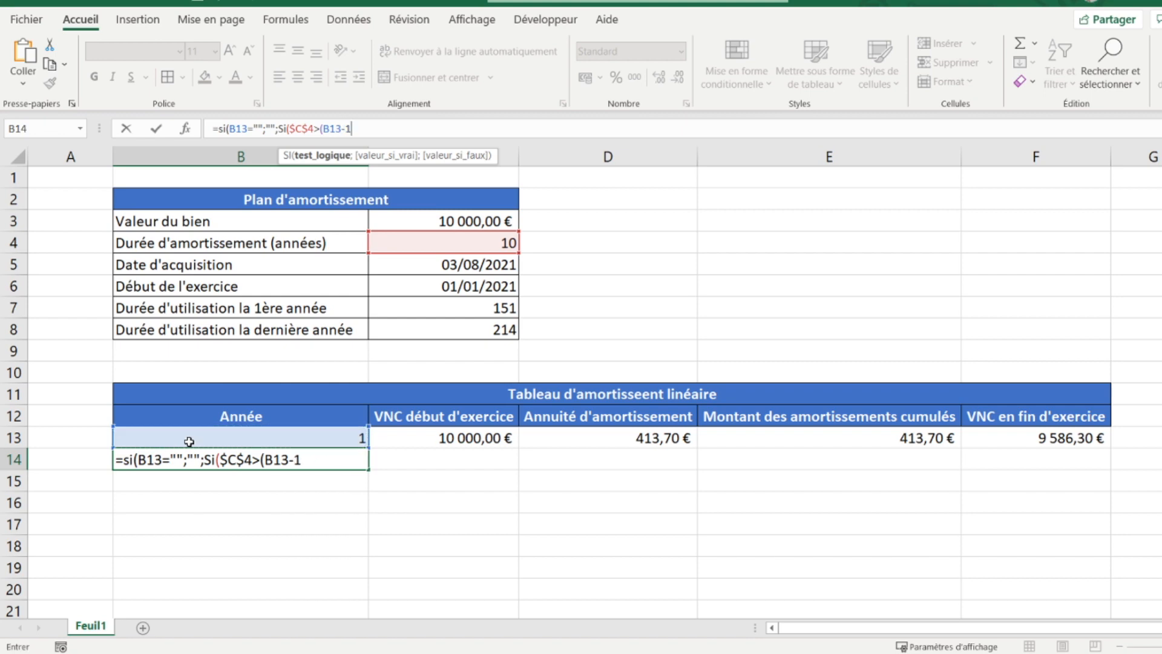
type(");")
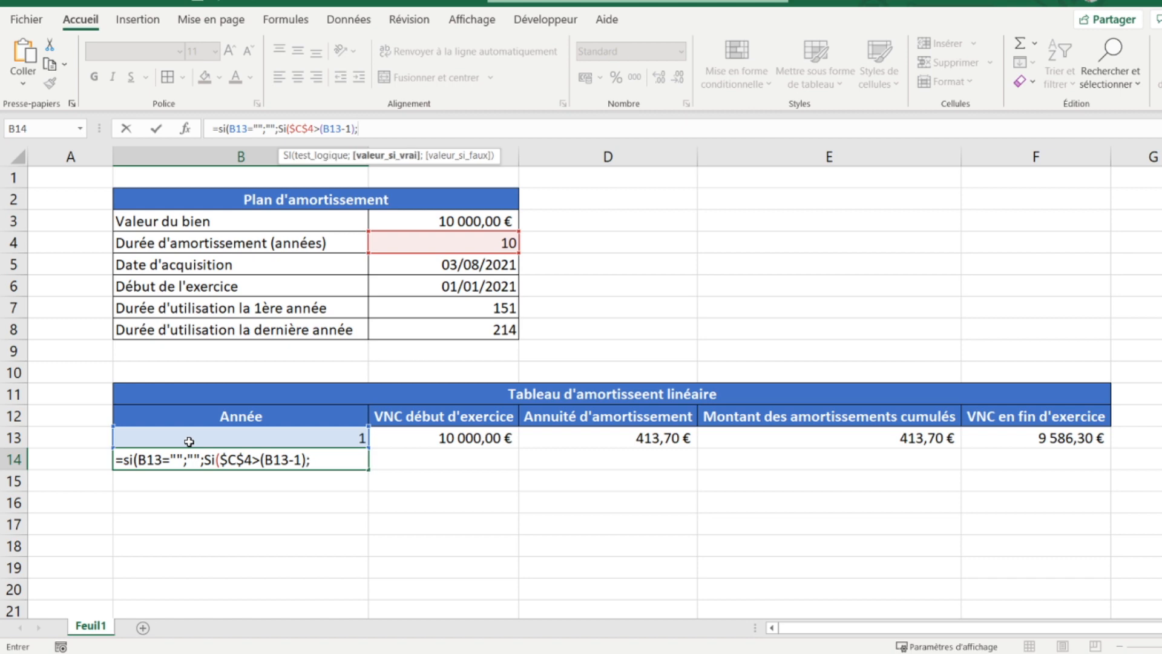
Step: Complete the B14 formula so the nested SI returns B13+1 when true and an empty text otherwise
left_click(189, 441)
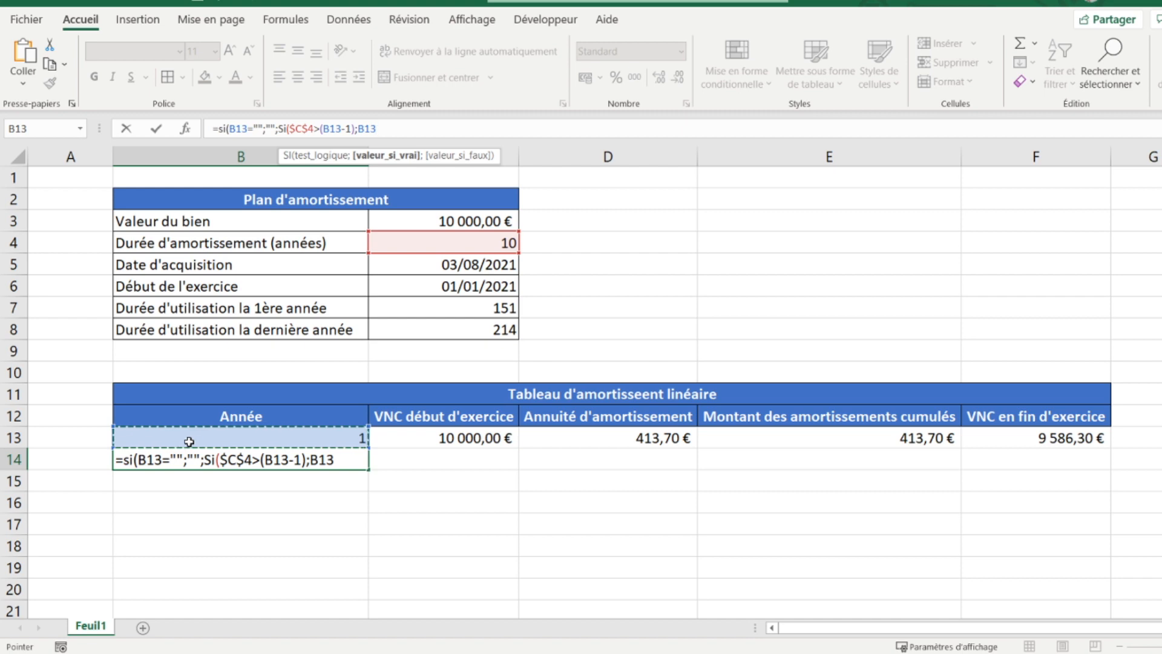
type("+1")
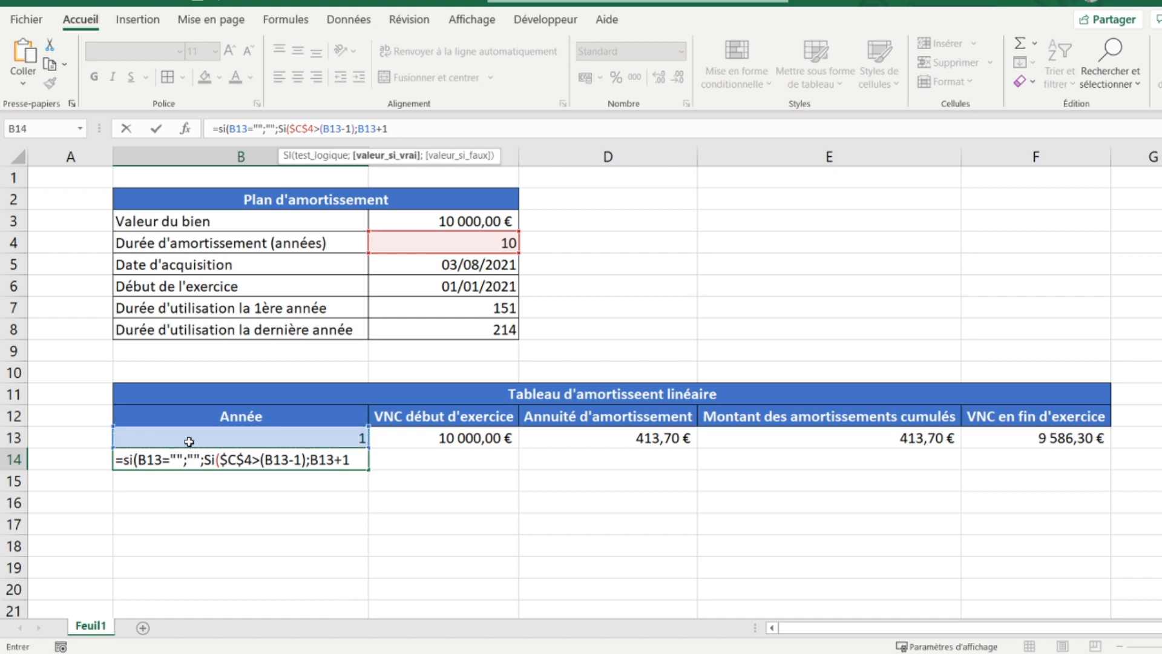
type(";")
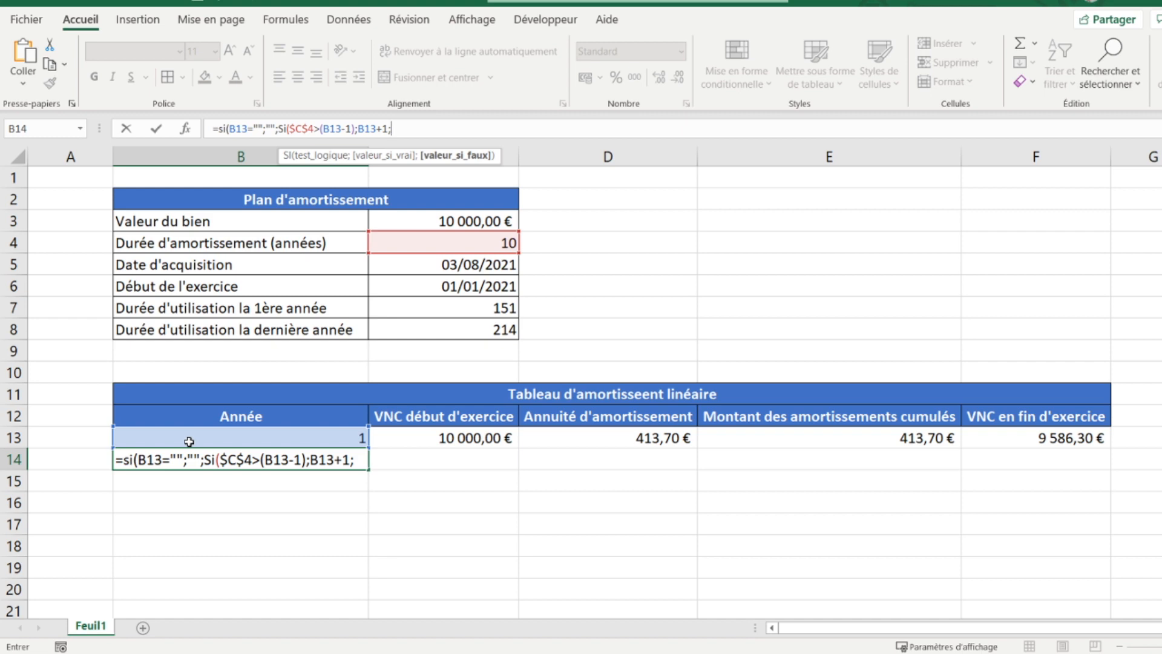
type("\"\")")
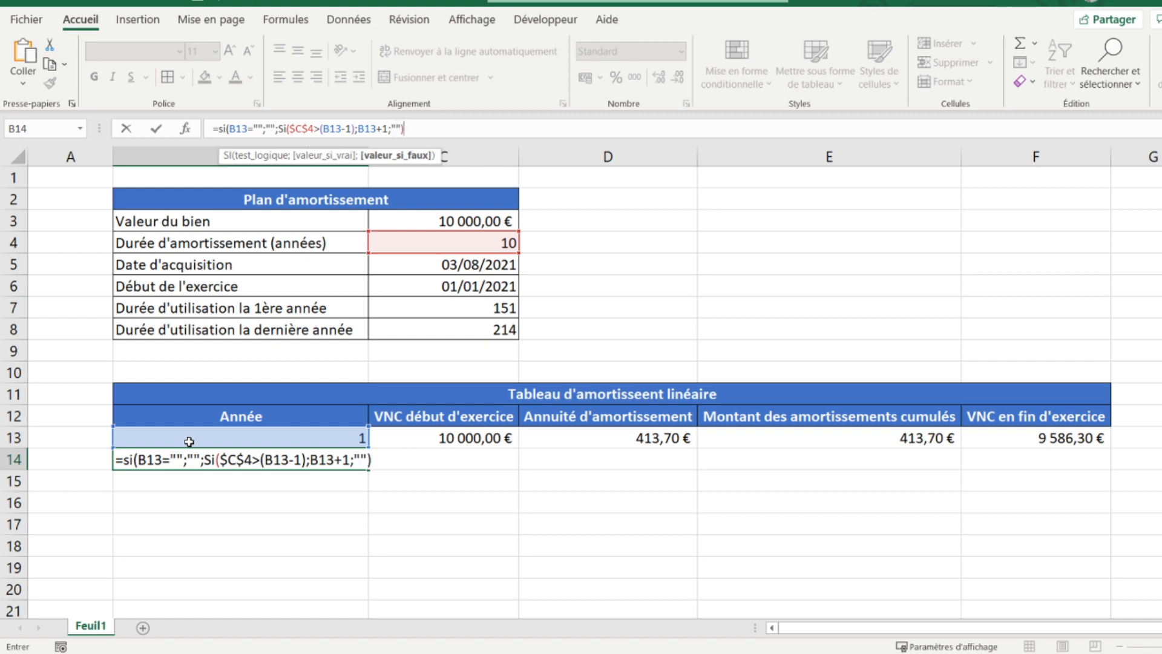
type(")")
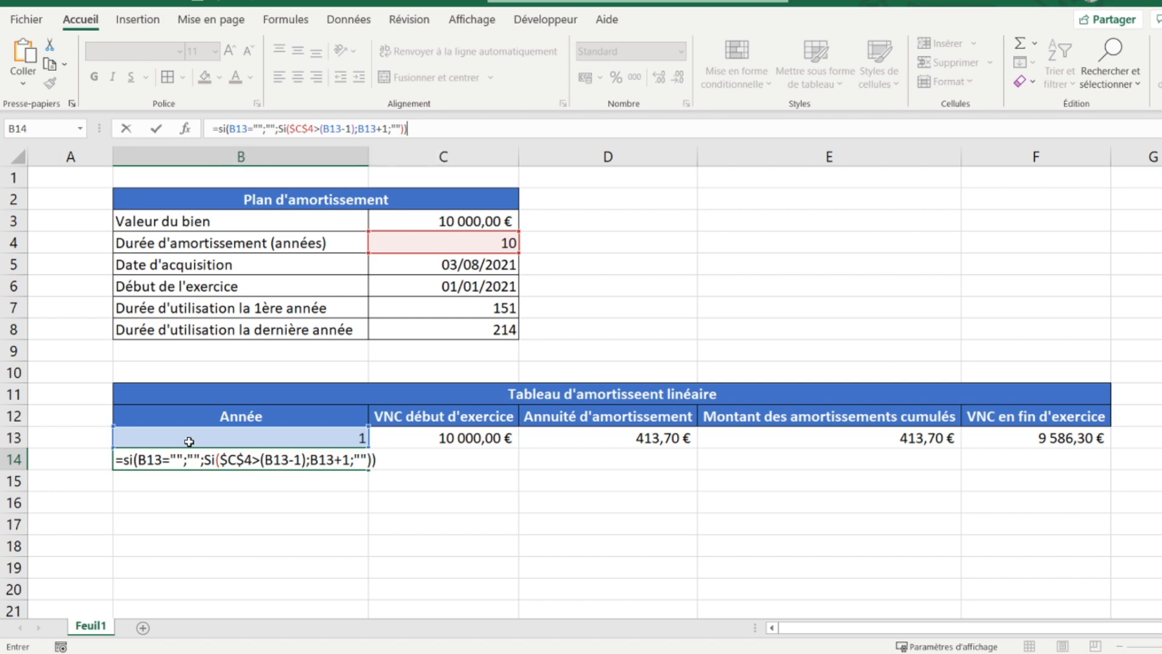
key("Return")
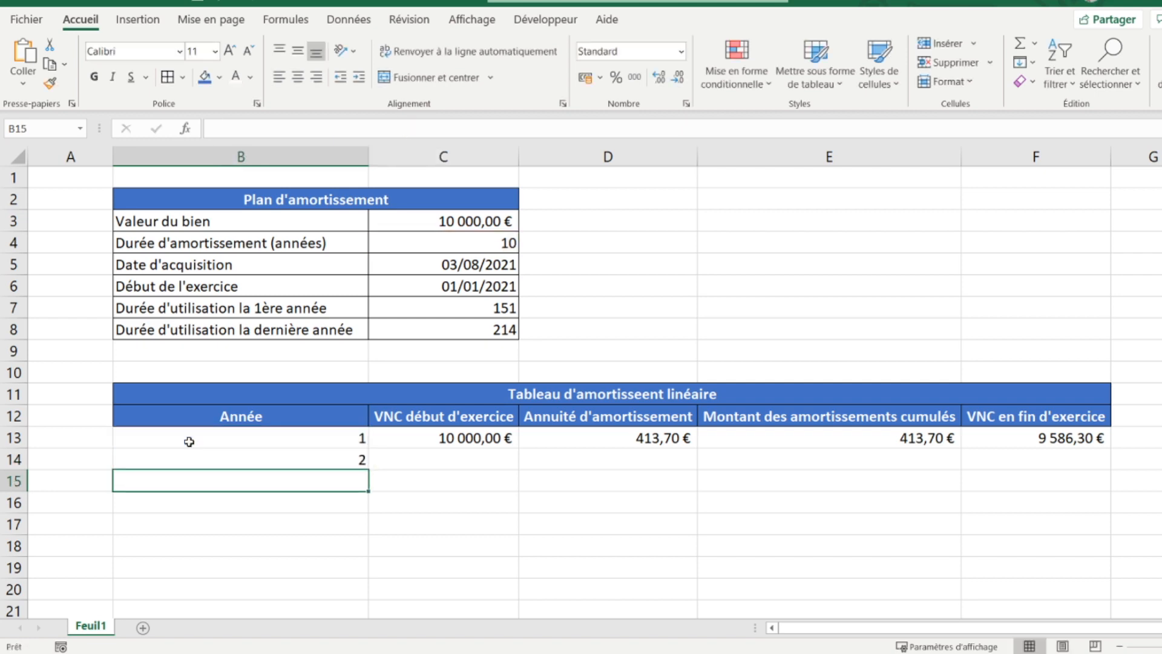
left_click(430, 242)
left_click(285, 456)
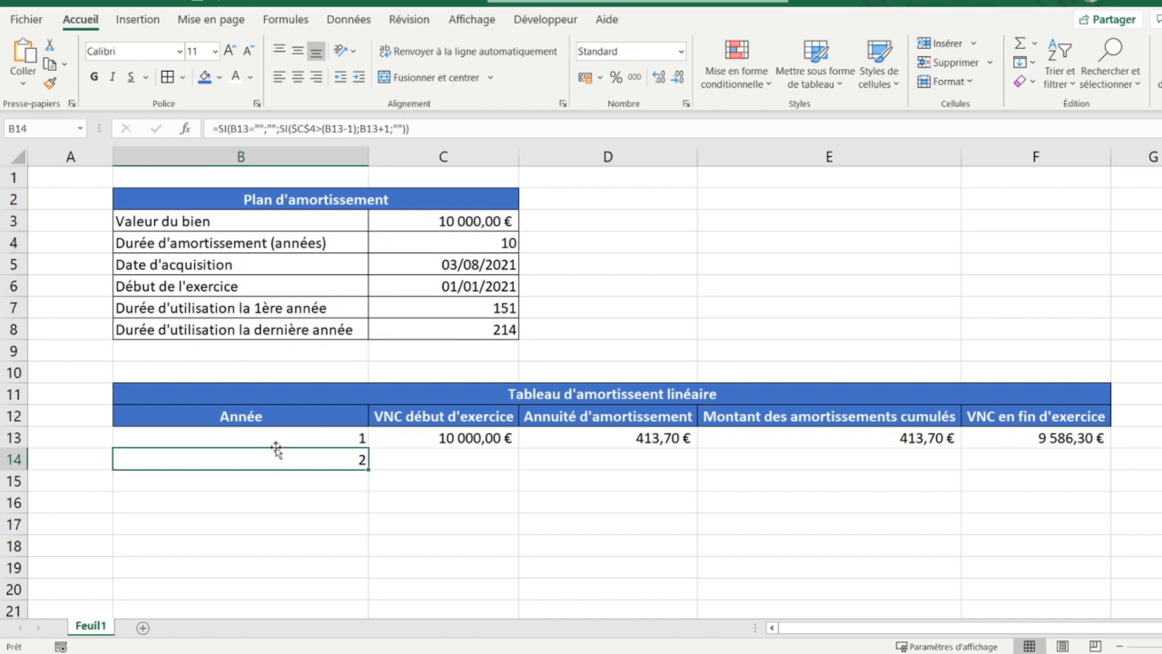
left_click(271, 444)
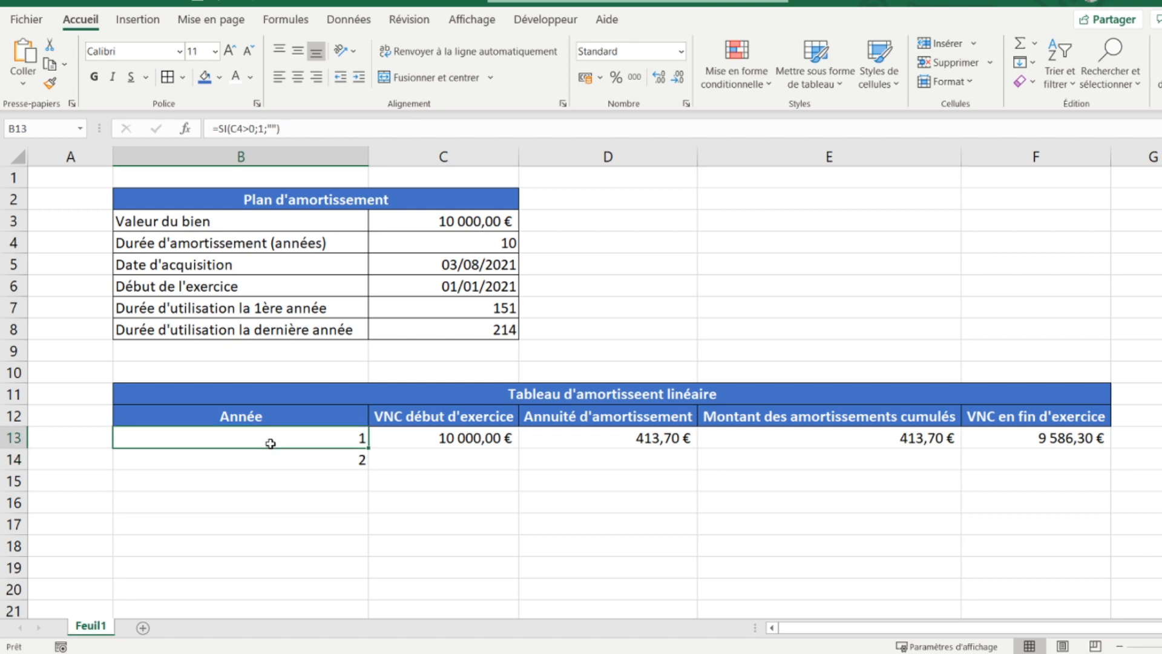
Step: Enter the second-year opening net book value in C14 with the formula =SI(B14="";"";F13)
left_click(428, 459)
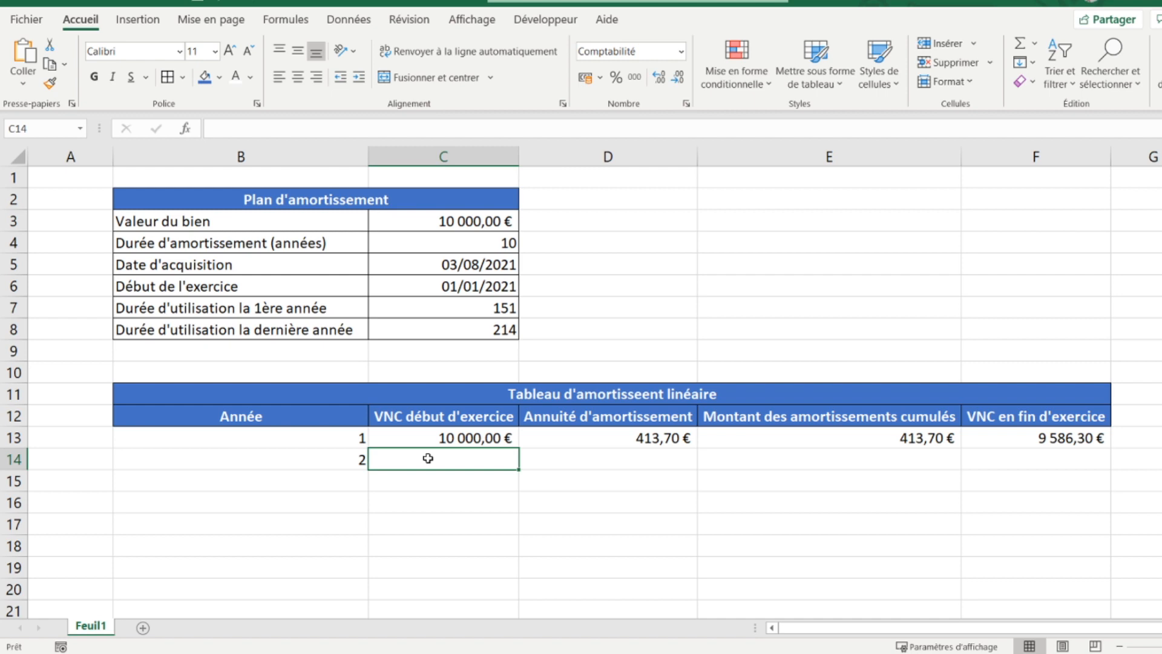
type("=si(")
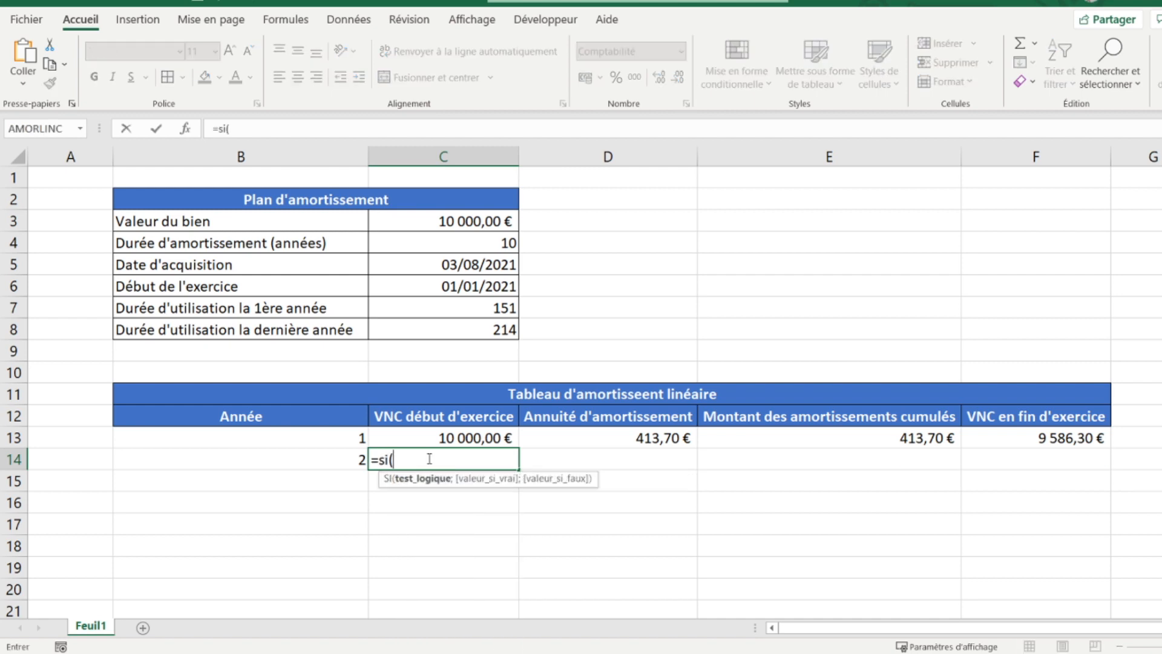
left_click(287, 460)
type("=")
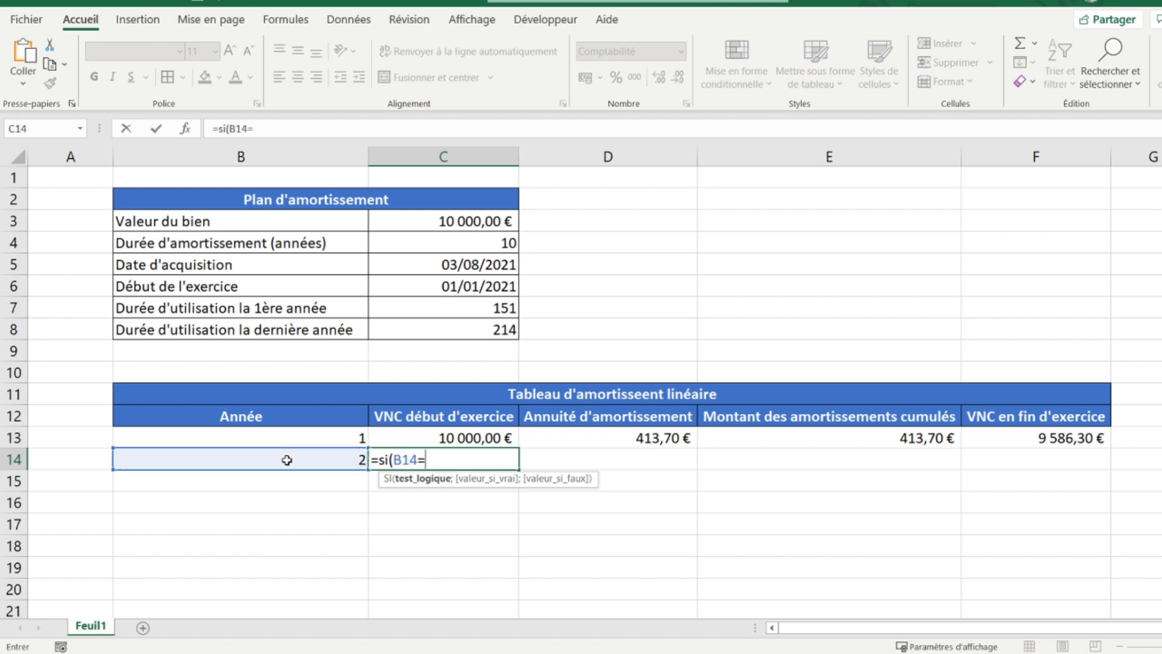
type("\"\";\"\"")
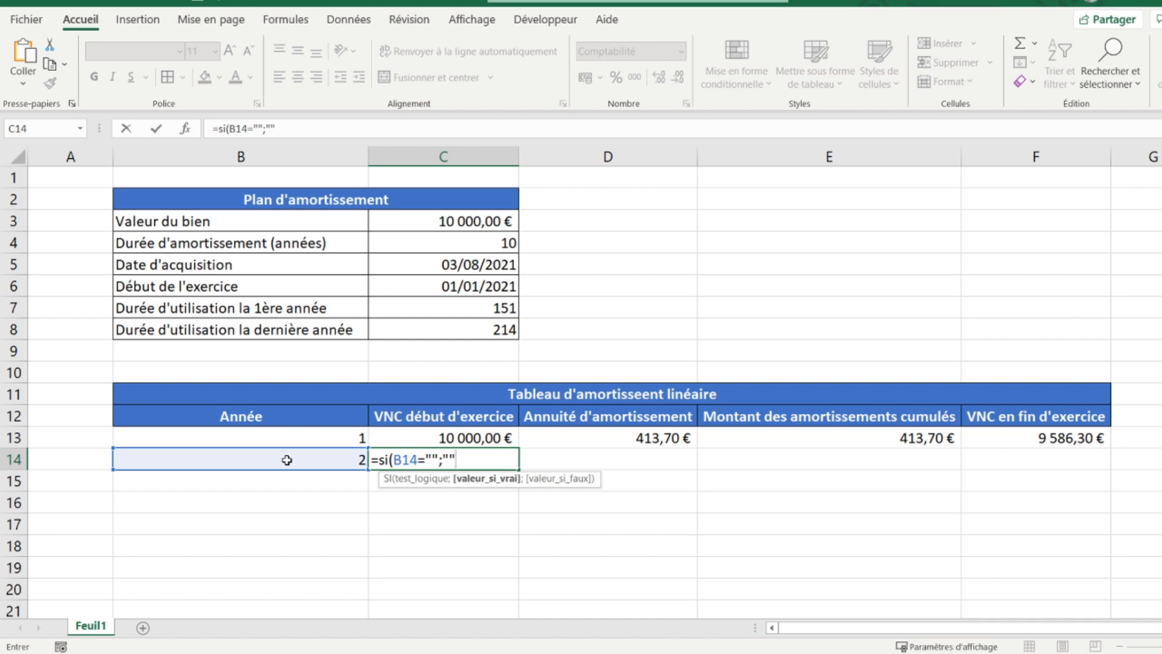
type(";")
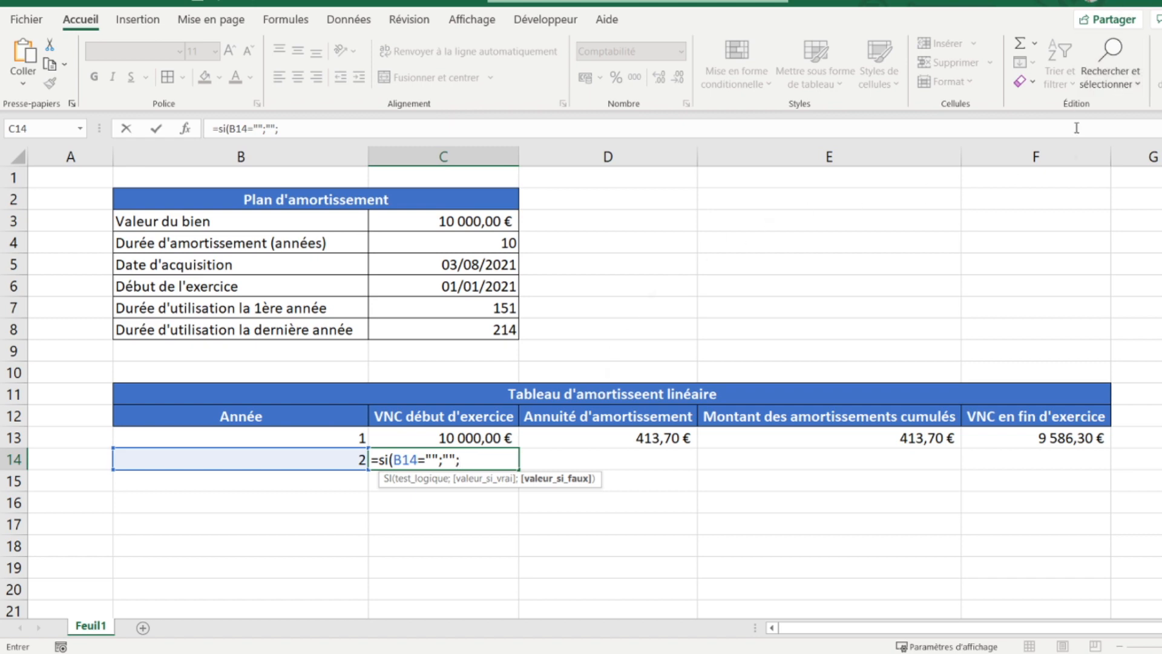
left_click(1021, 438)
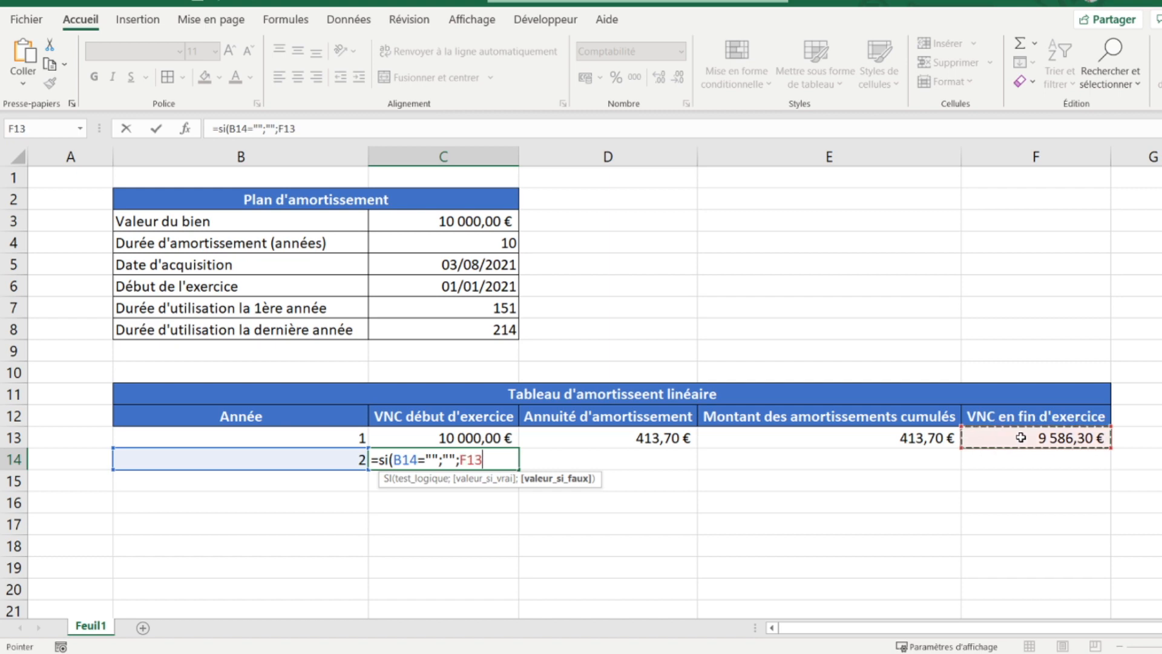
type(")")
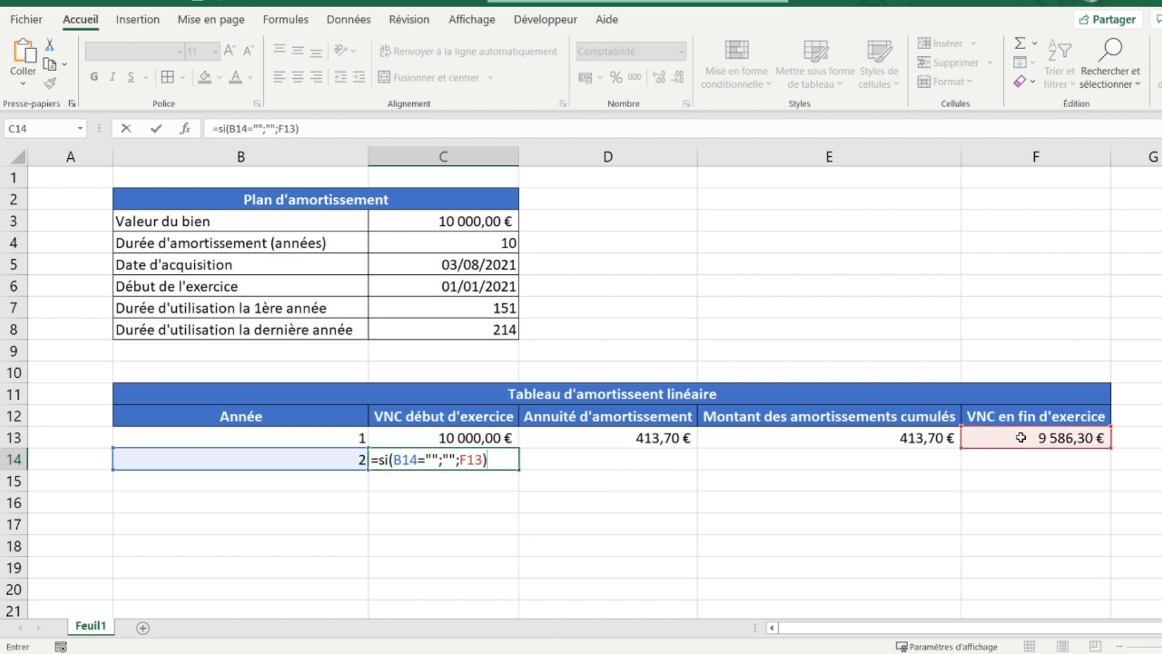
key("Return")
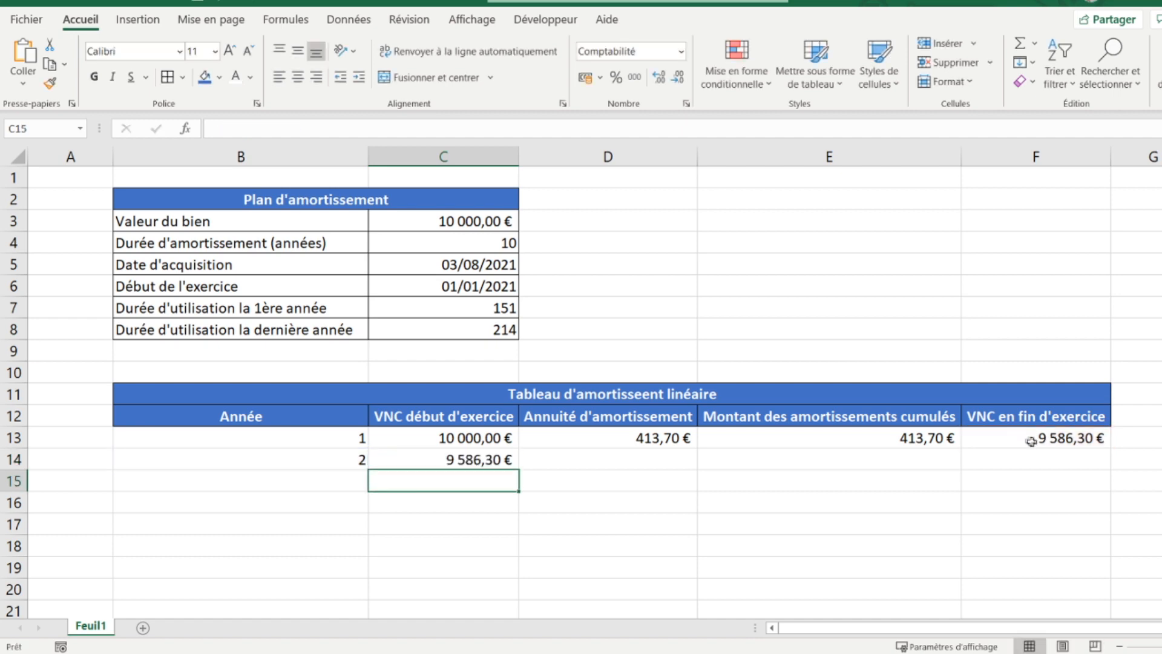
left_click(1023, 439)
left_click(451, 461)
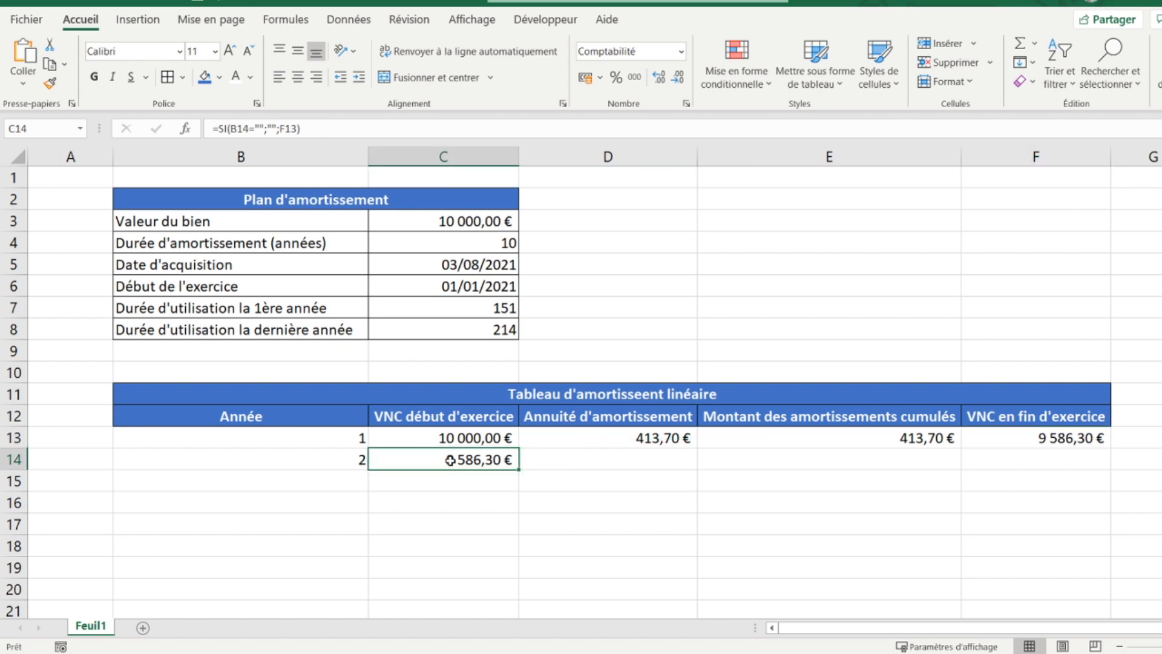
Step: Begin the second-year annuity formula in D14 with =SI(B14="";""; so that it stays blank when B14 is empty
left_click(606, 463)
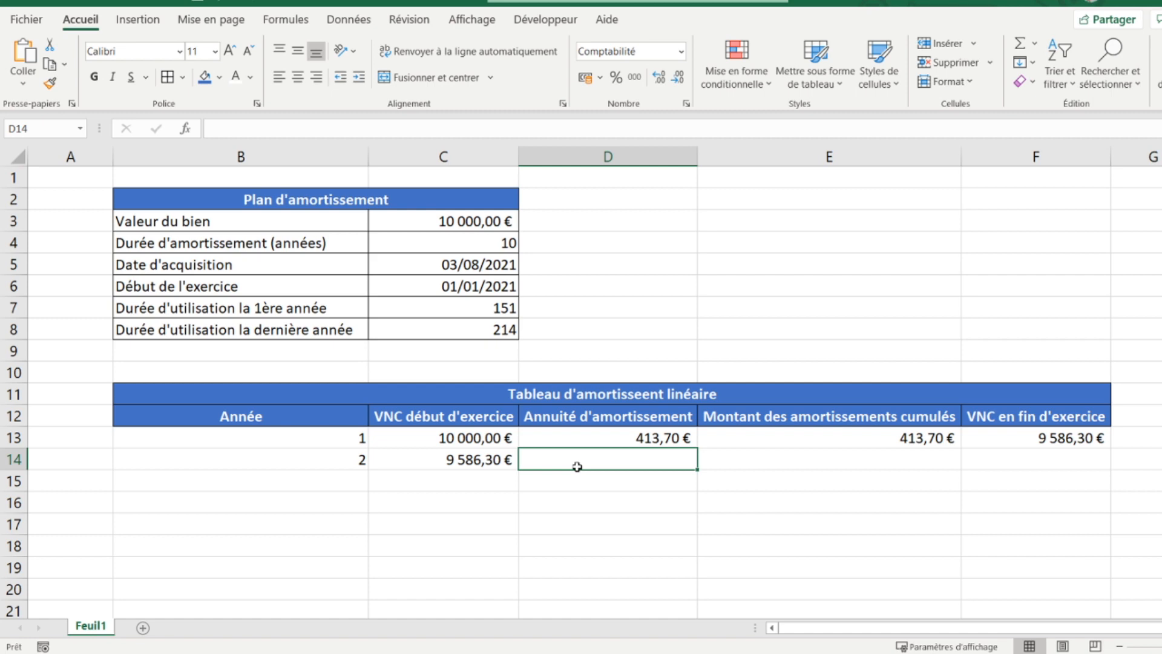
type("=si(")
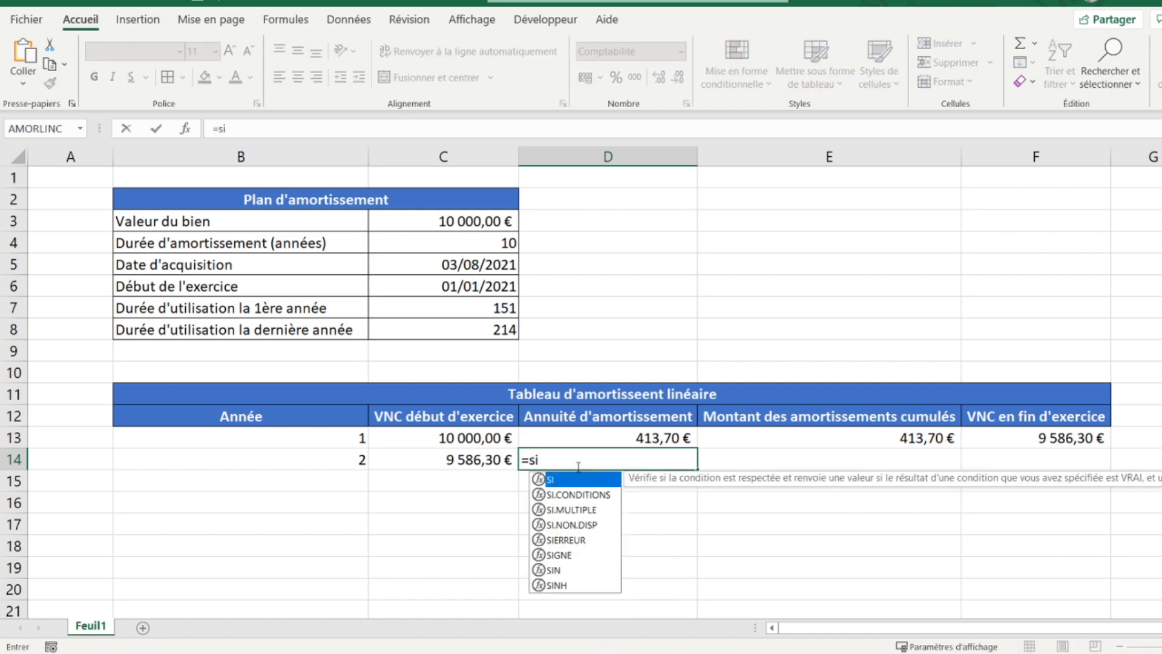
left_click(217, 462)
type("=")
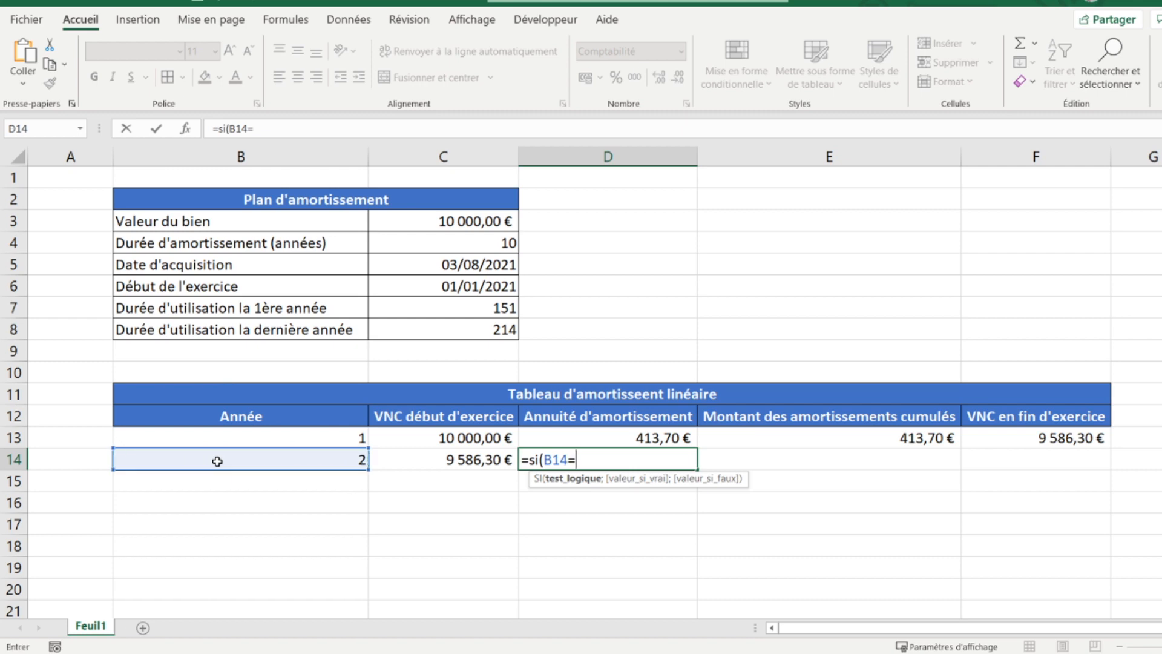
type("\"\";")
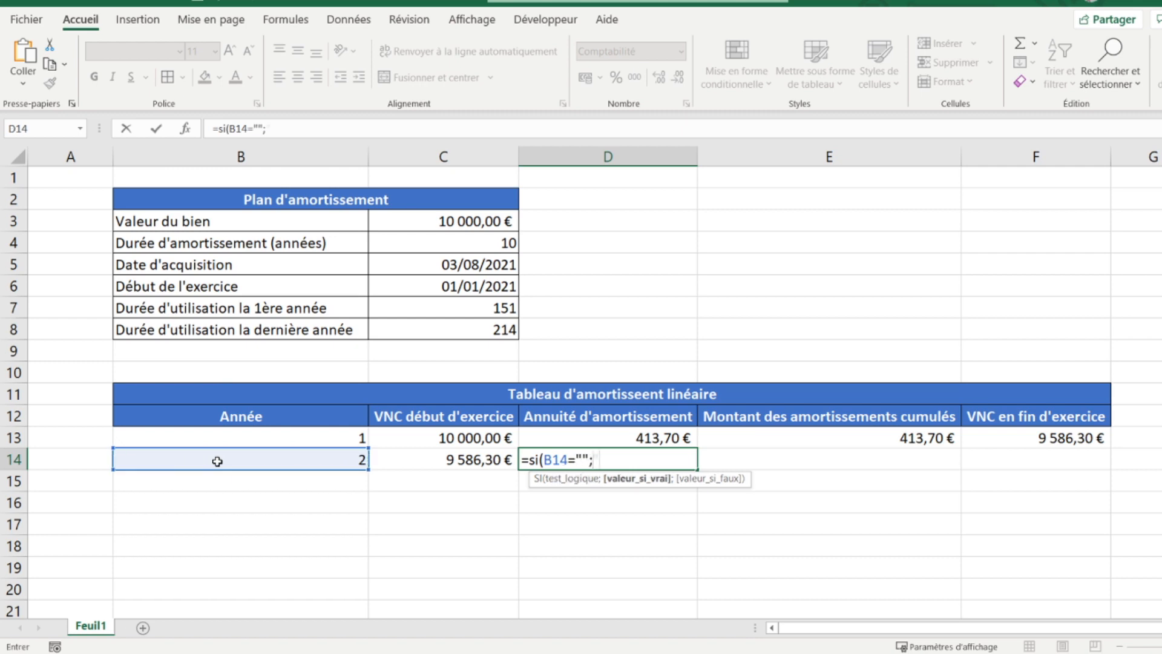
type("\"\";")
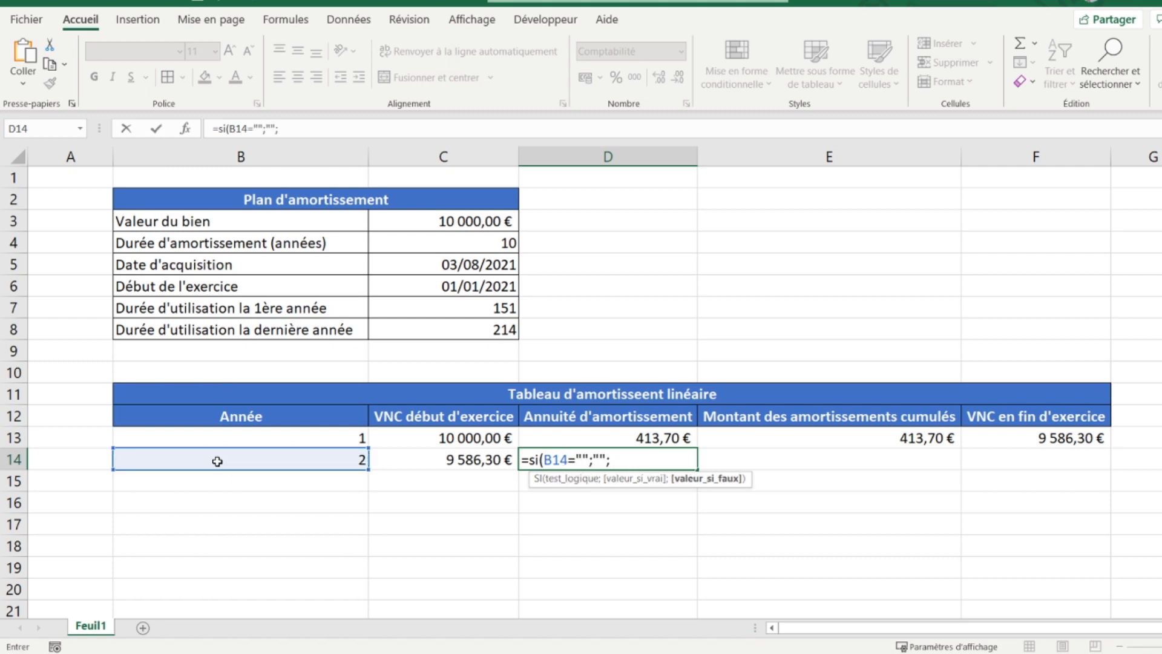
Step: Add a nested SI to the D14 formula with the last-year test $C$4=B14-1, using an absolute duration reference
type("si(")
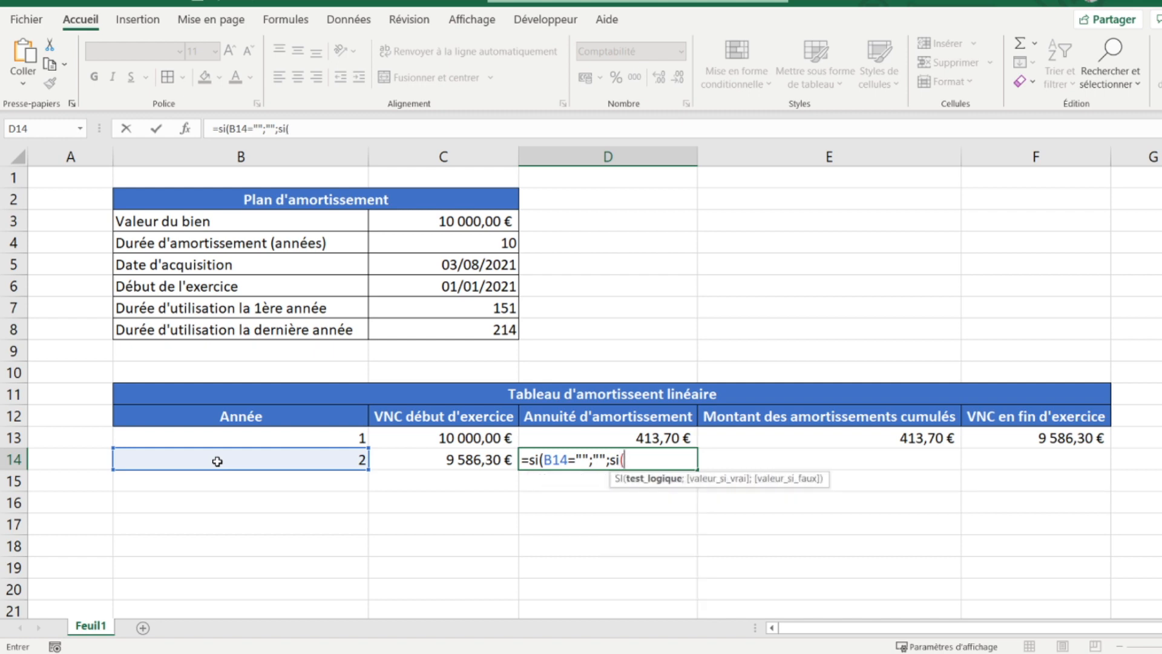
left_click(416, 243)
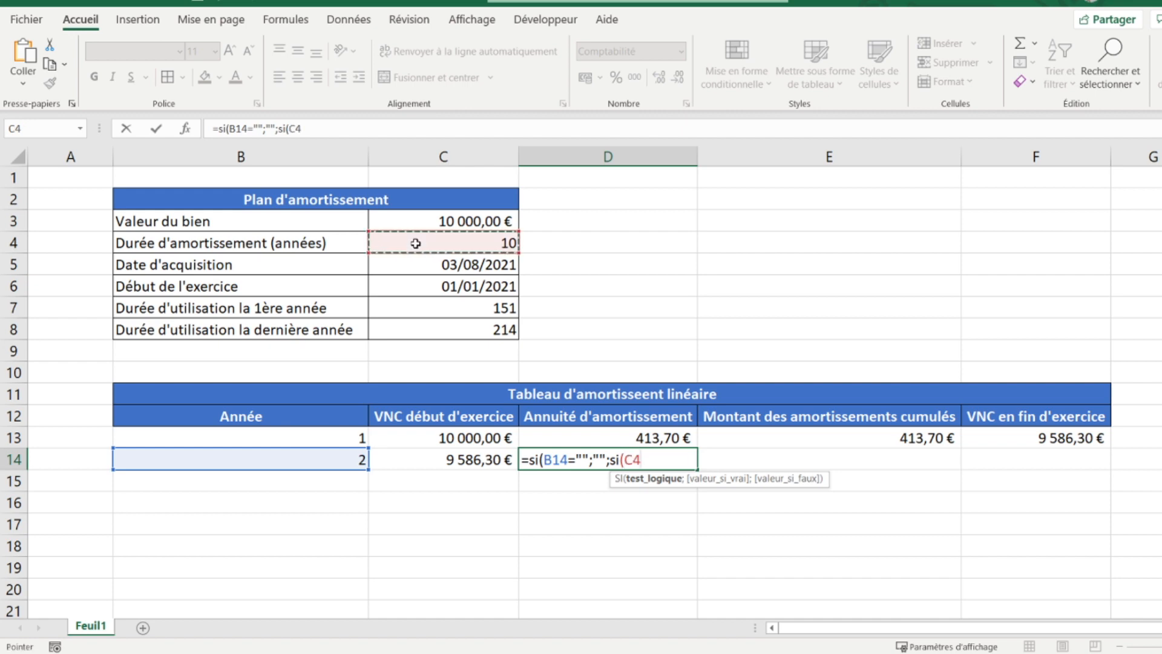
type("=")
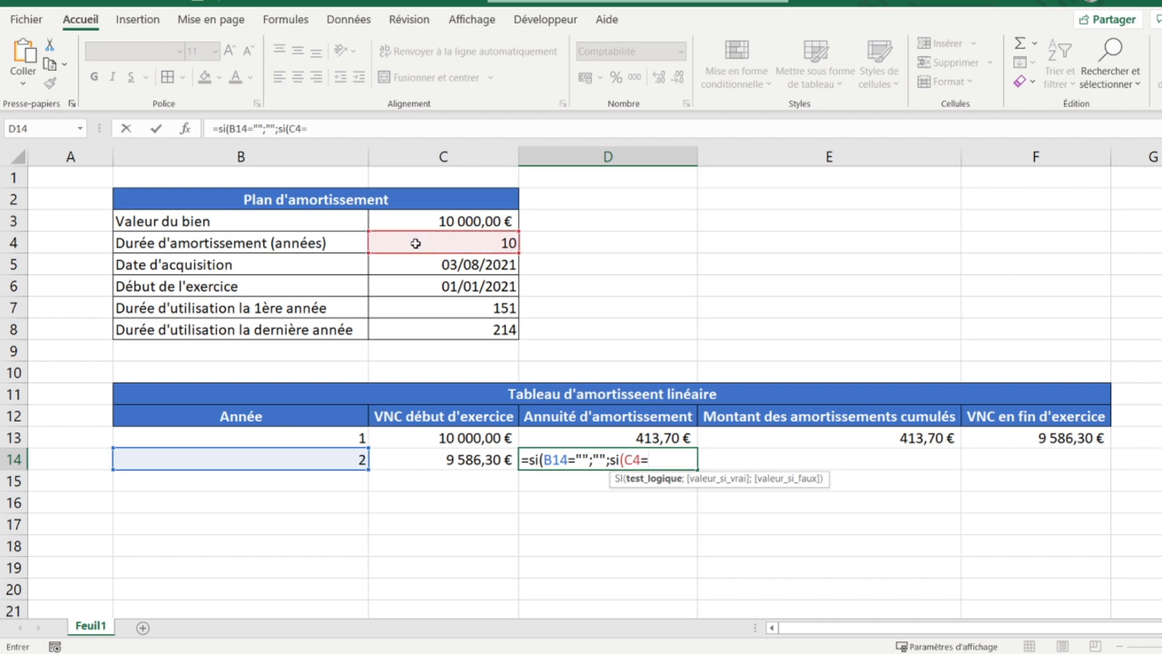
left_click(220, 460)
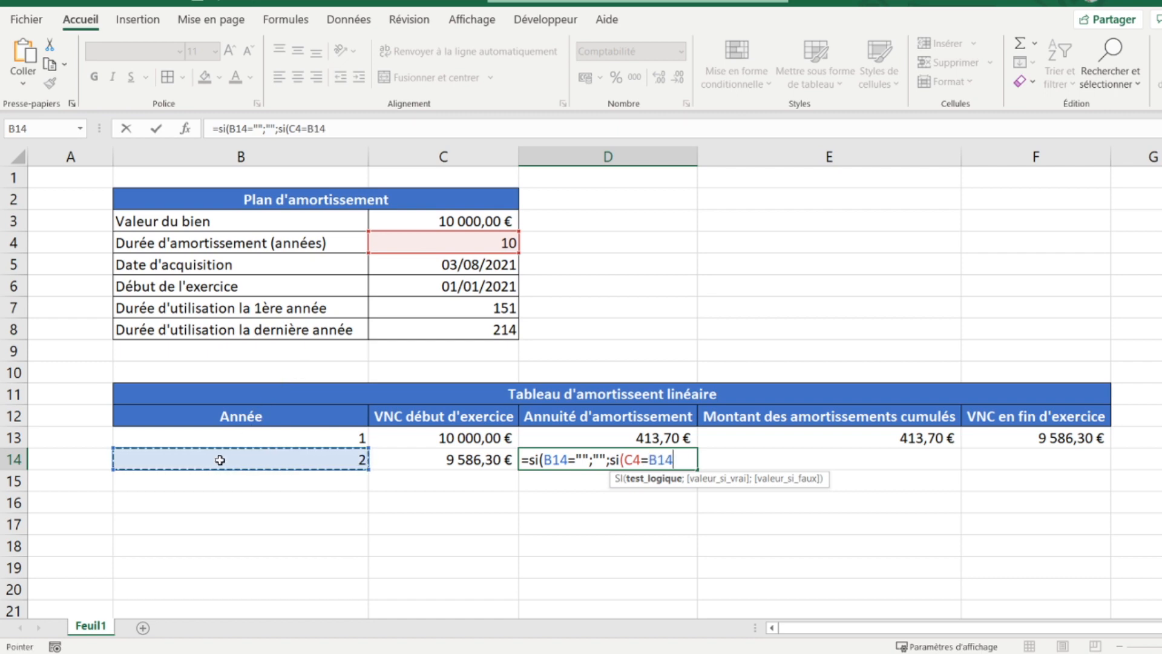
type("-1")
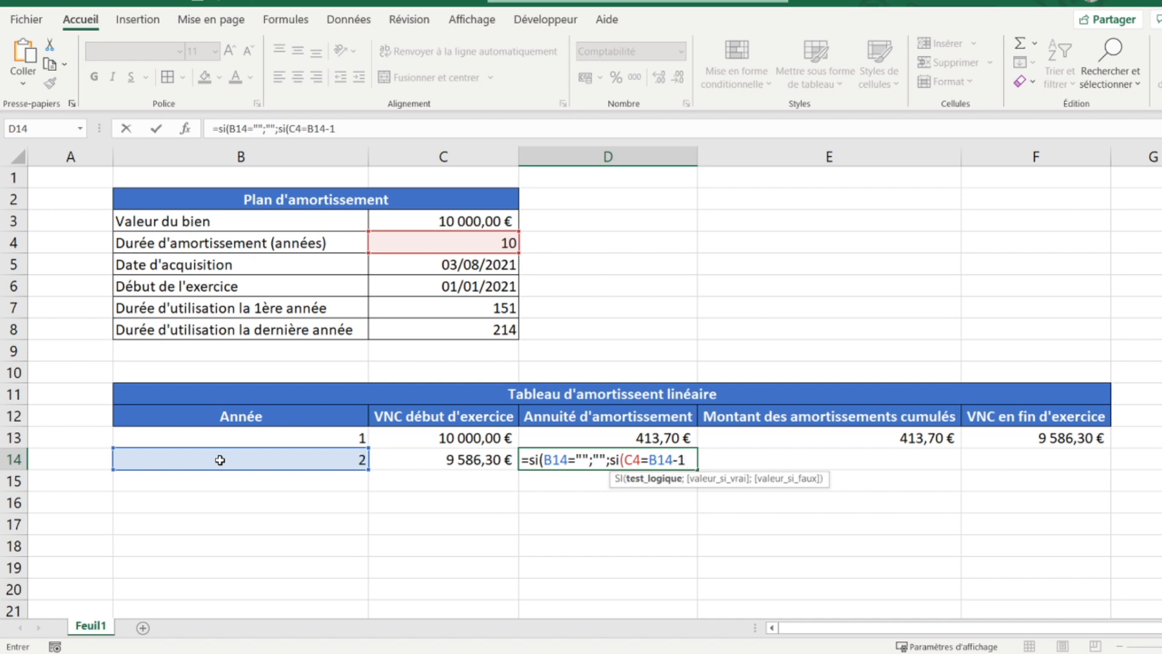
left_click(297, 128)
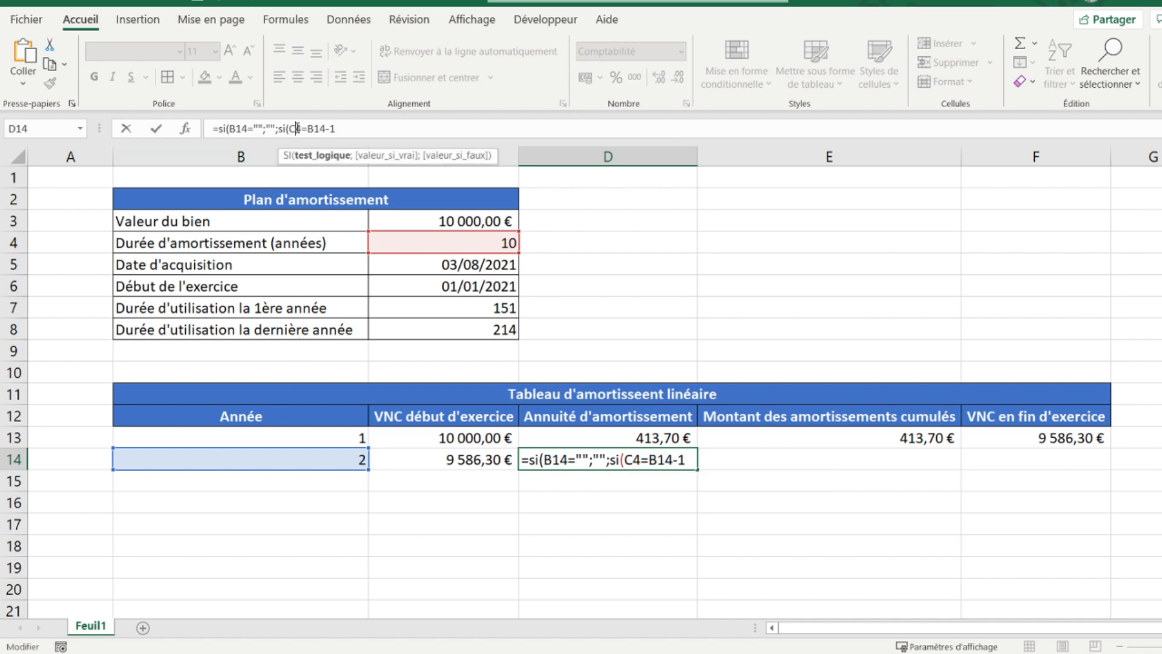
key("F4")
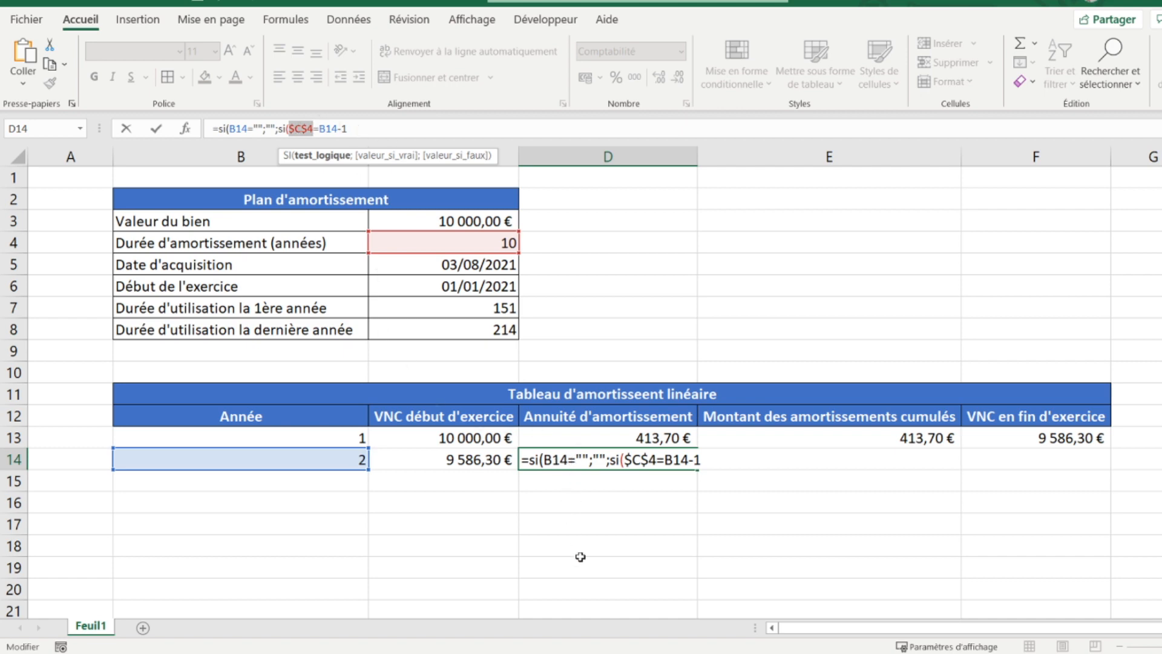
left_click(359, 130)
type(";")
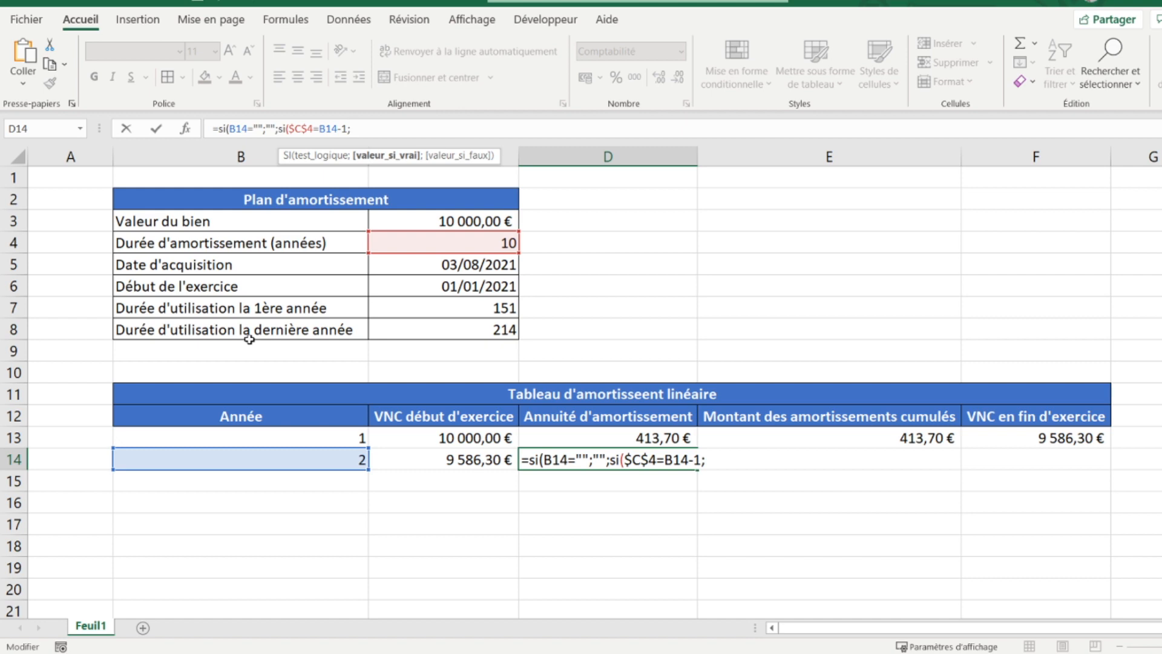
Step: Start the nested SI's true value in D14 with (($C$8/365, using an absolute reference to the last year's duration of use
type("((")
left_click(397, 331)
left_click(365, 130)
key("F4")
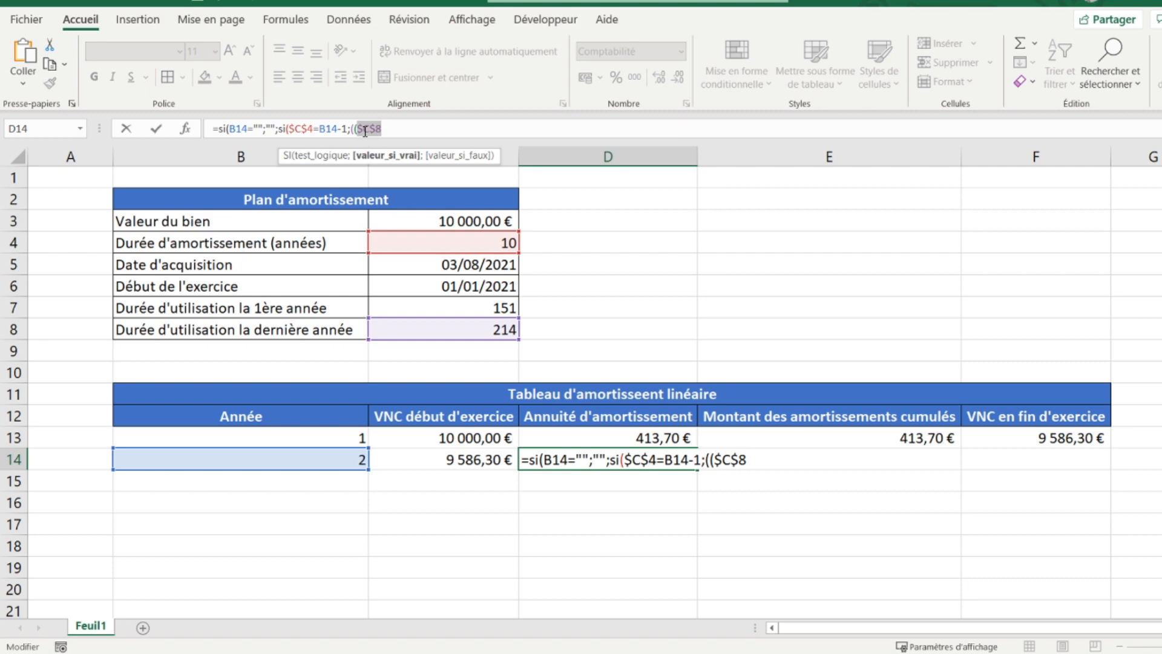
left_click(400, 130)
type("/365")
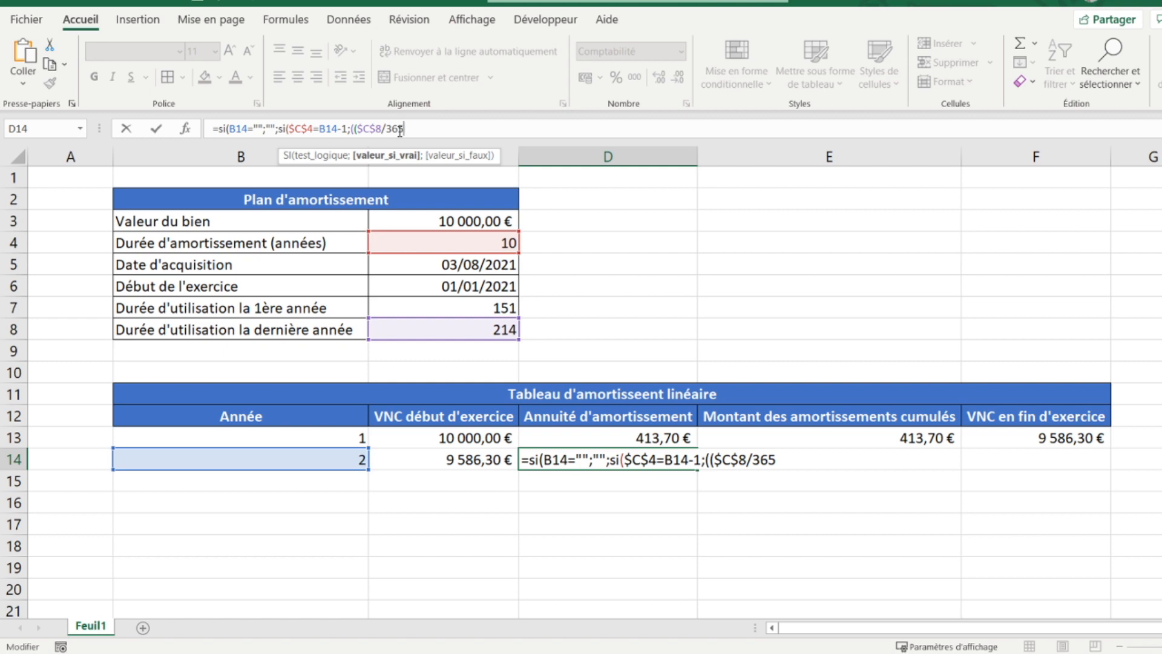
Step: Multiply the D14 day ratio by the asset value C3 and divide by the absolute duration $C$4, giving (($C$8/365)*C3)/$C$4
type(")*")
left_click(414, 224)
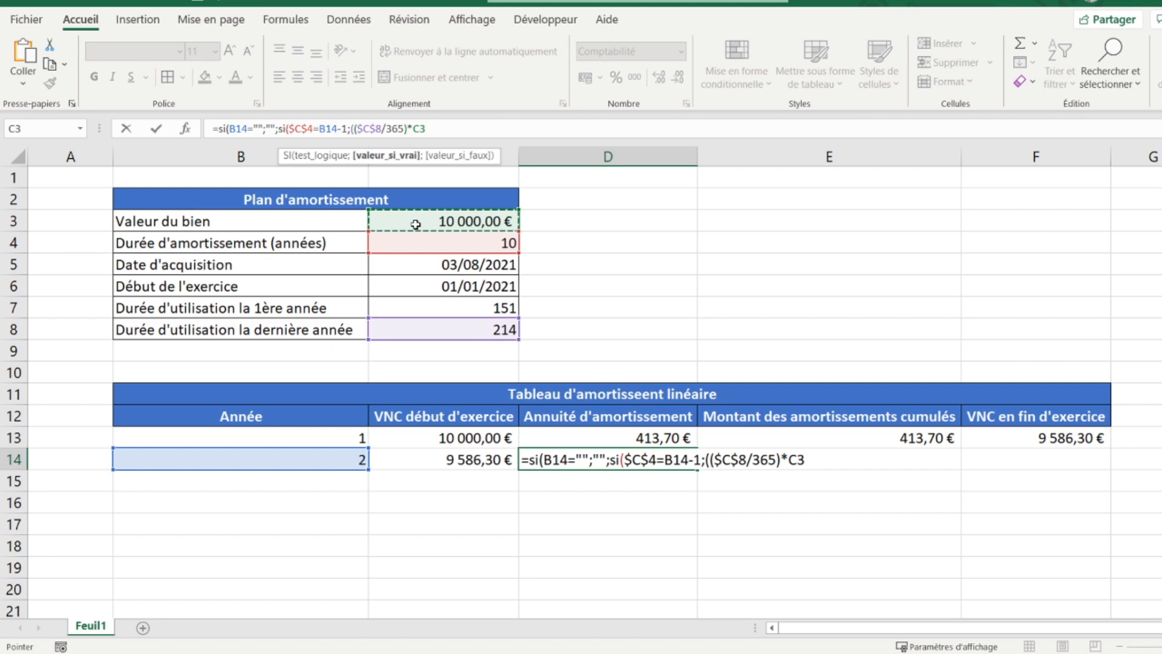
type(")")
type("/")
left_click(406, 240)
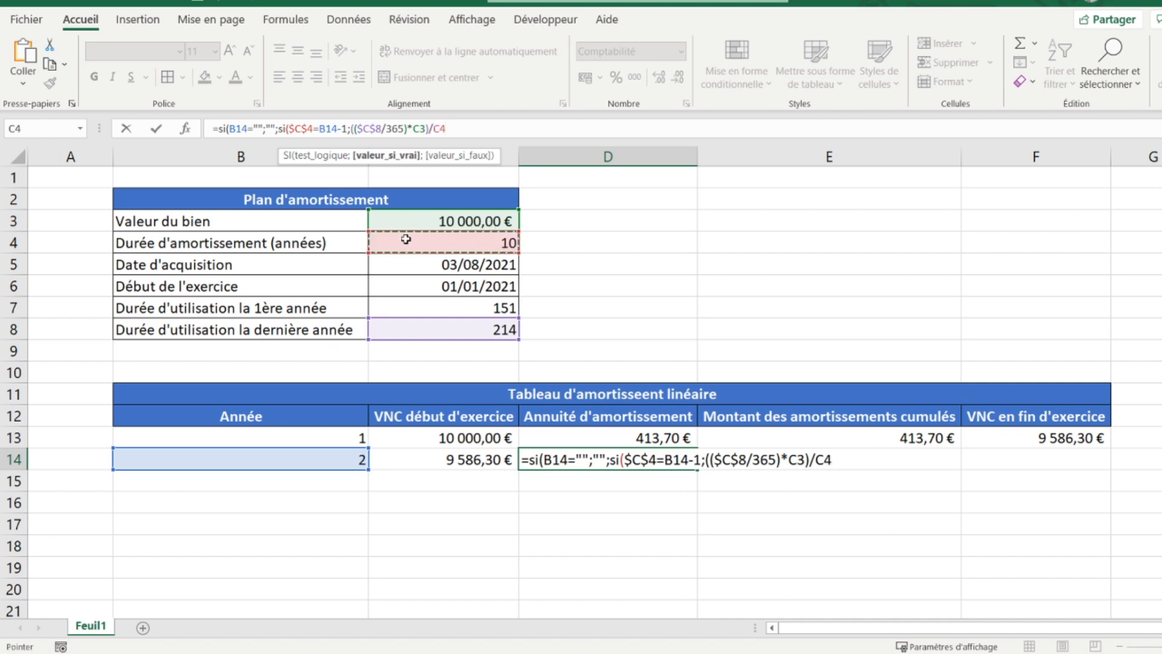
left_click(441, 131)
key("F4")
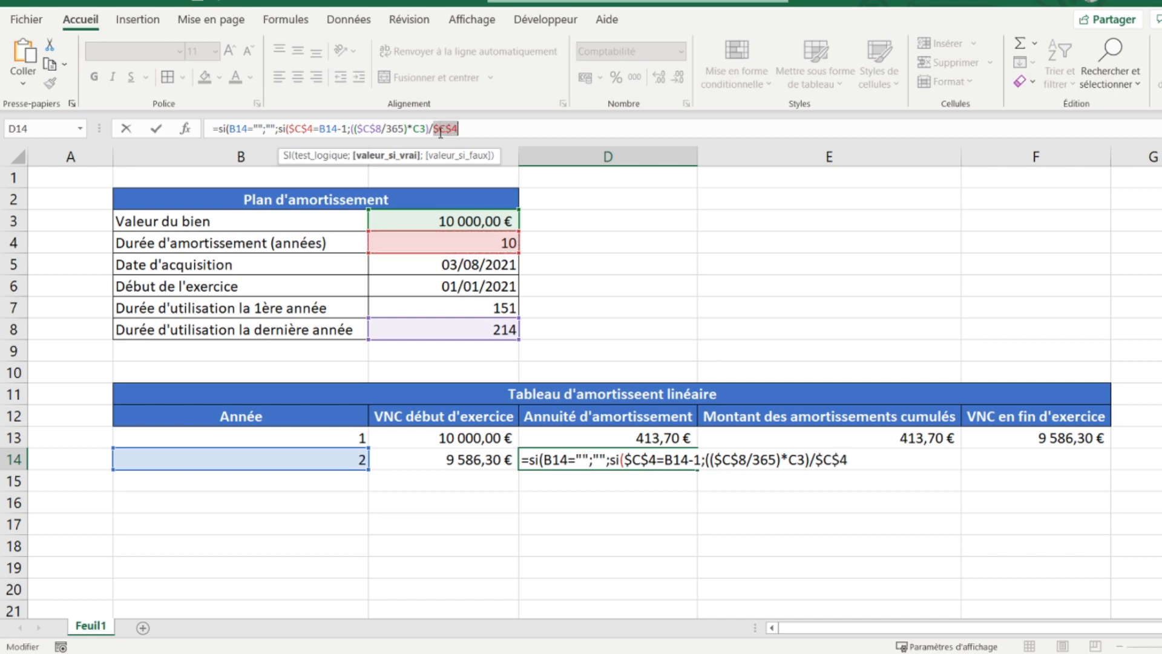
Step: Make the asset value reference absolute as $C$3 in the D14 formula and close the nested SI's true value with a semicolon
left_click(419, 129)
key("F4")
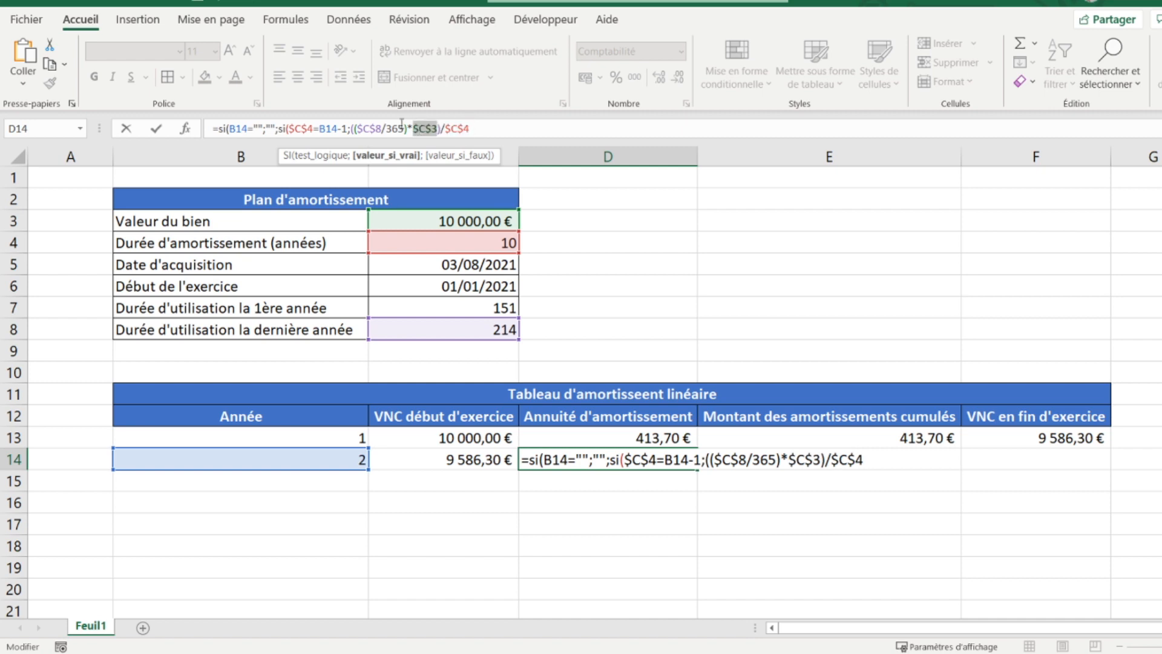
left_click(485, 131)
type(";")
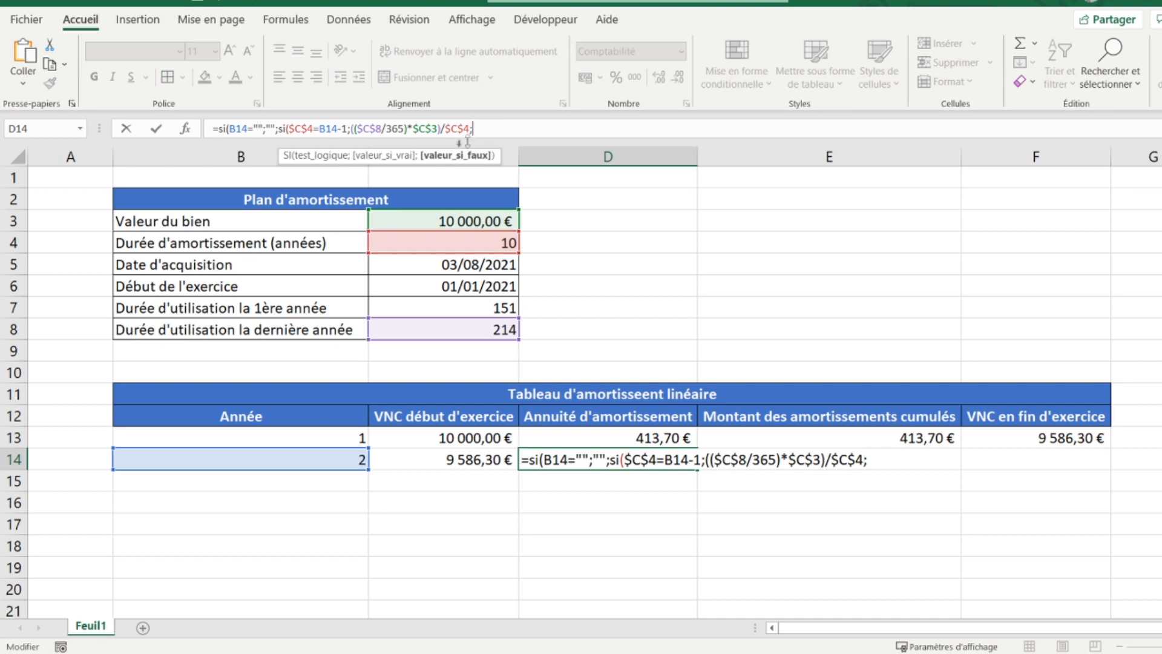
Step: Enter $C$3/$C$4 as the nested SI's false value in D14, with both references absolute
left_click(439, 220)
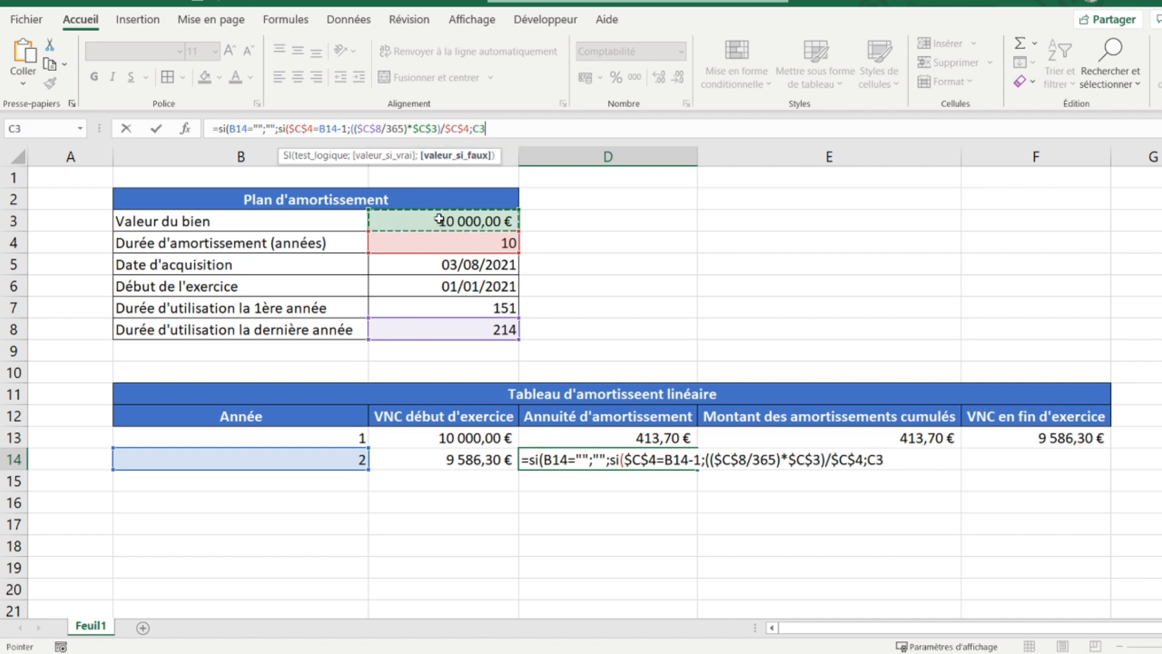
type("/")
left_click(428, 241)
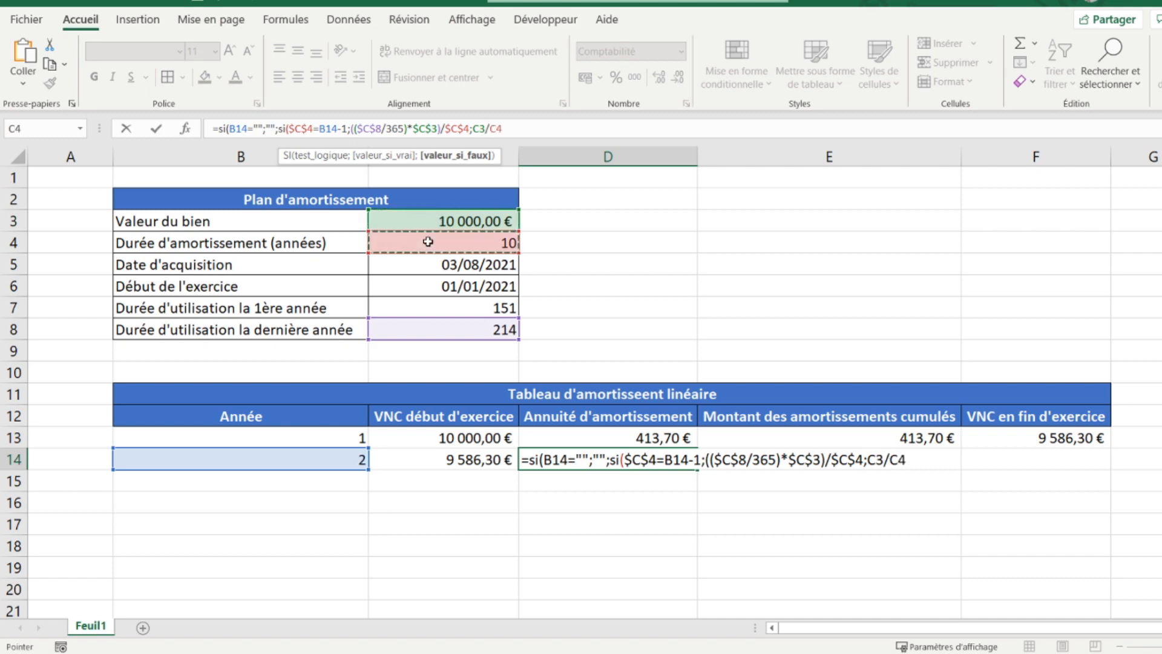
left_click(478, 129)
key("F4")
left_click(507, 130)
key("F4")
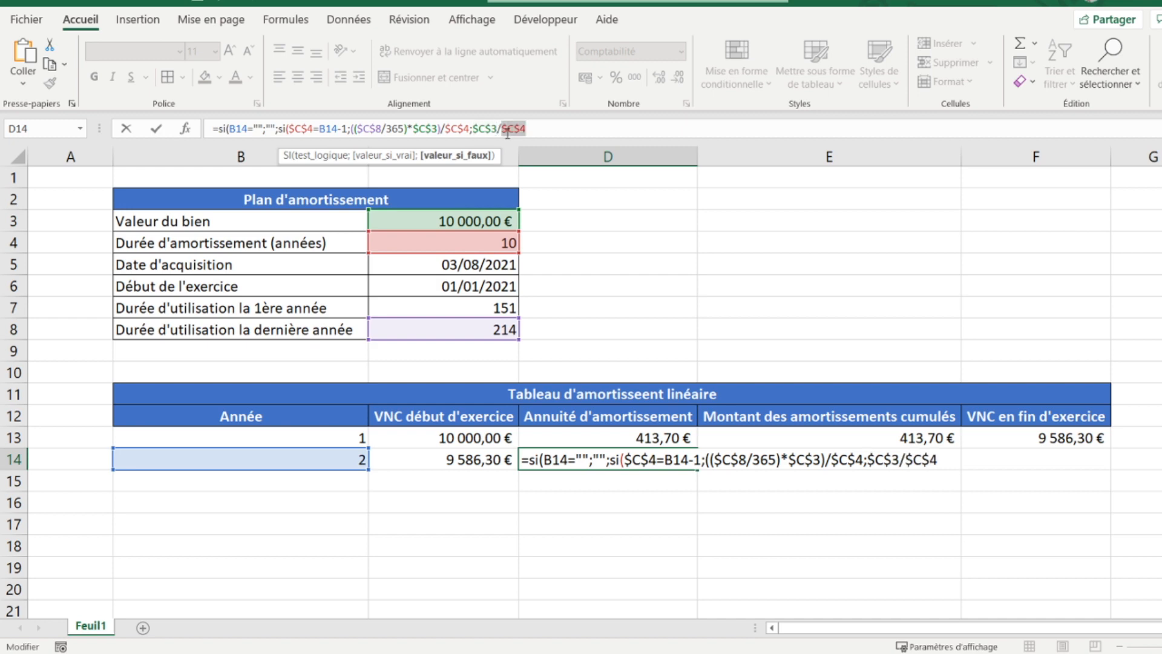
Step: Close both SI functions to complete the D14 annuity formula and check the asset value and duration cells it uses
left_click(543, 127)
type(")")
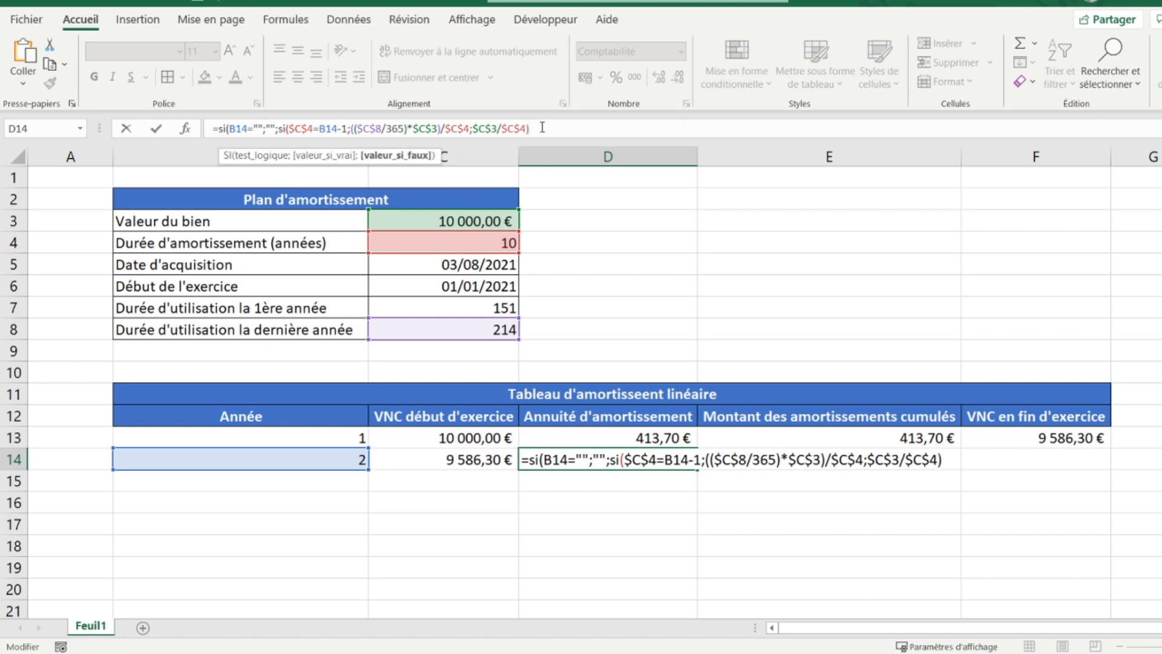
type(")")
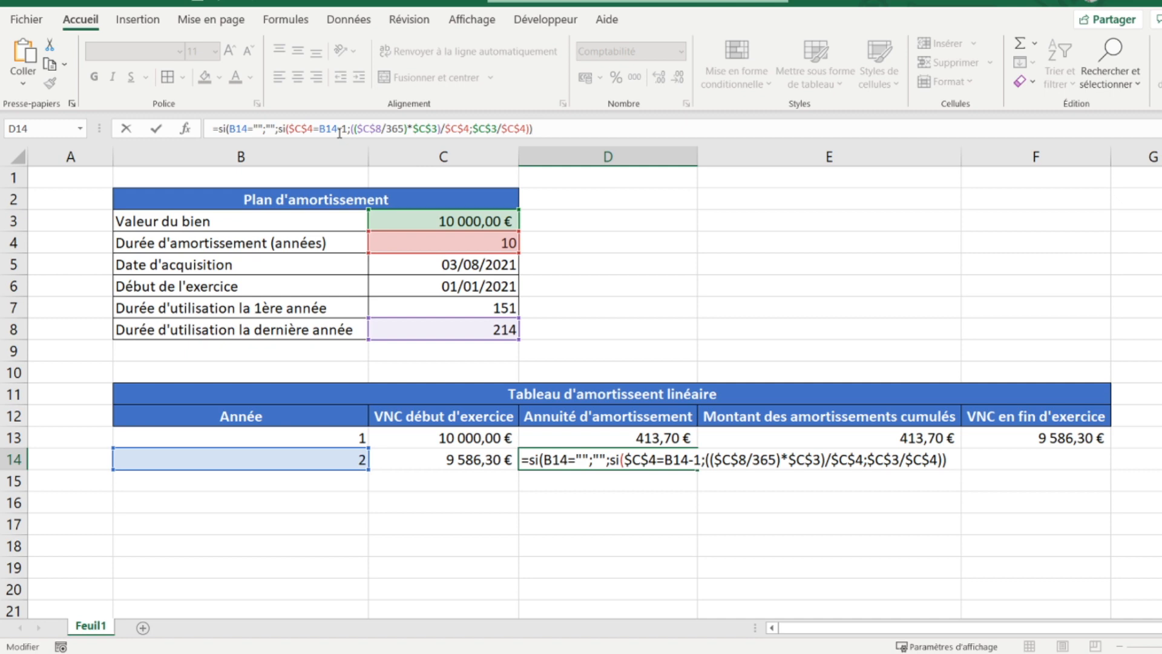
key("Return")
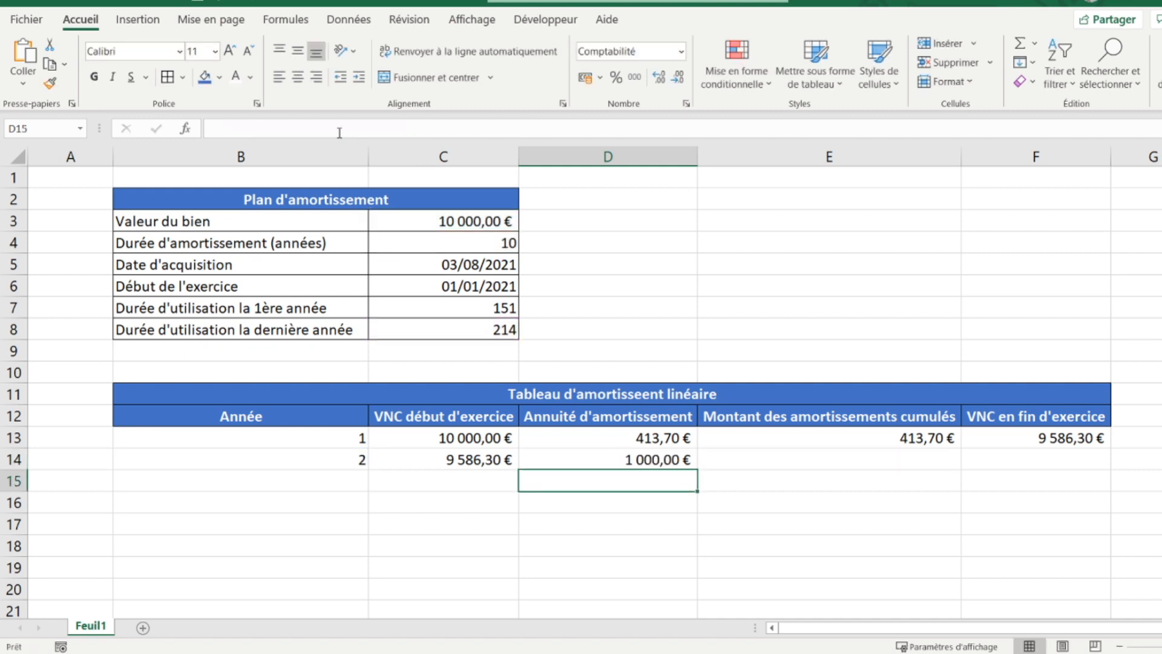
left_click(568, 460)
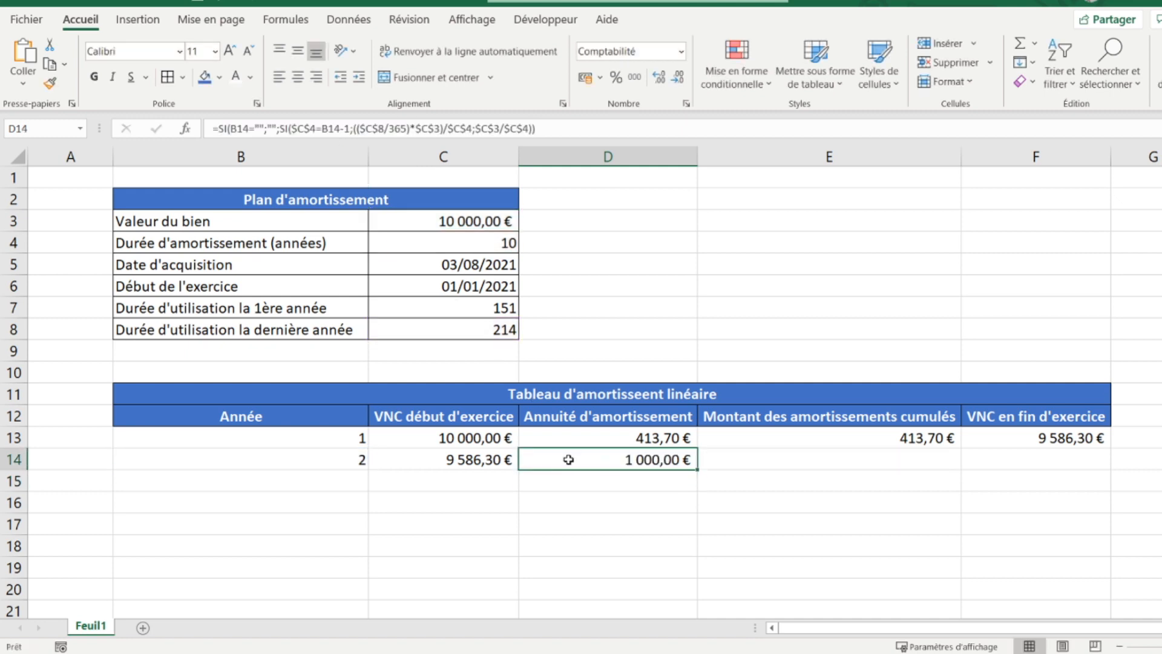
left_click(427, 219)
left_click(434, 242)
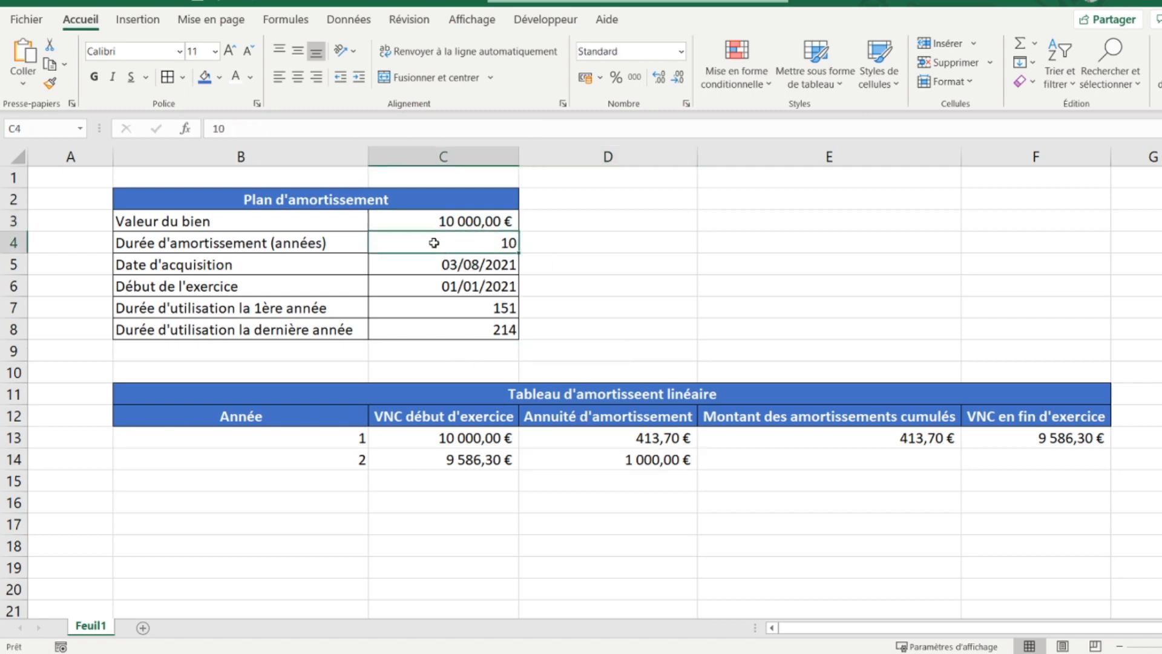
Step: Begin the second-year cumulative depreciation formula in E14 with =SI(B14="";""; so that it stays blank when B14 is empty
left_click(742, 461)
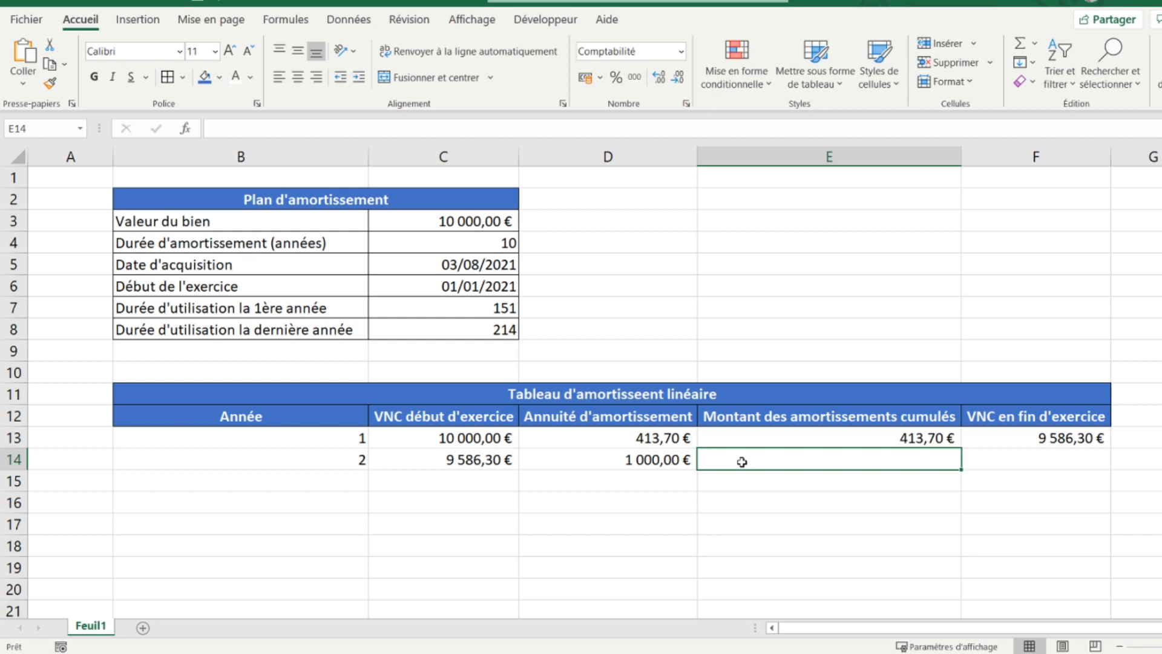
type("=si(")
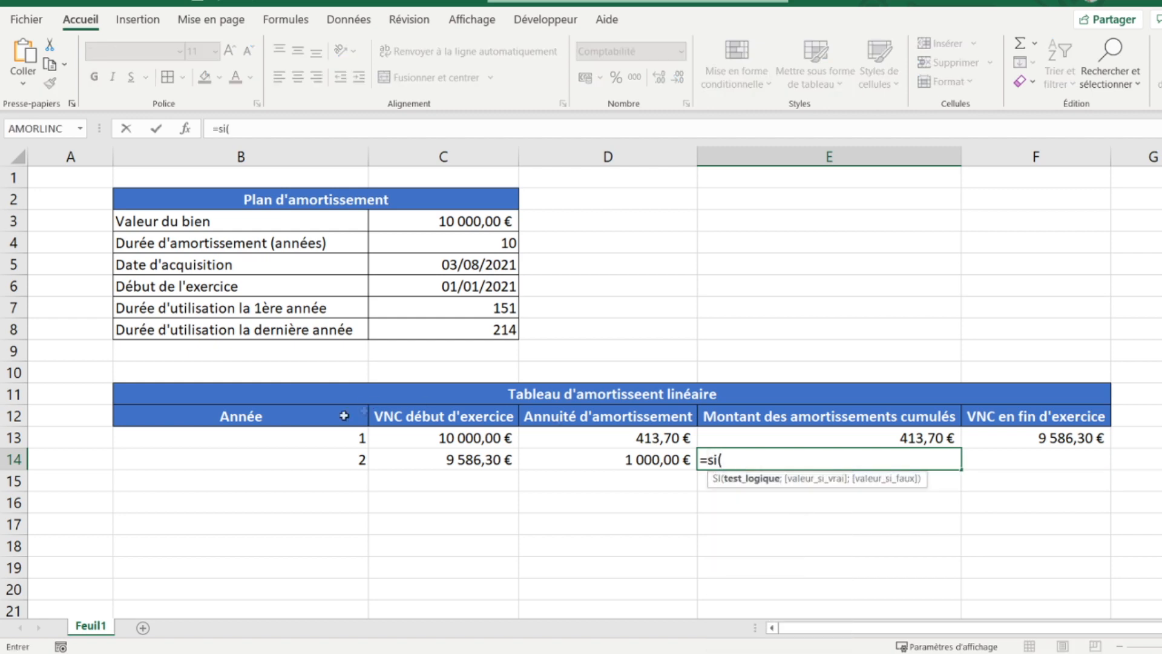
left_click(231, 463)
type("=")
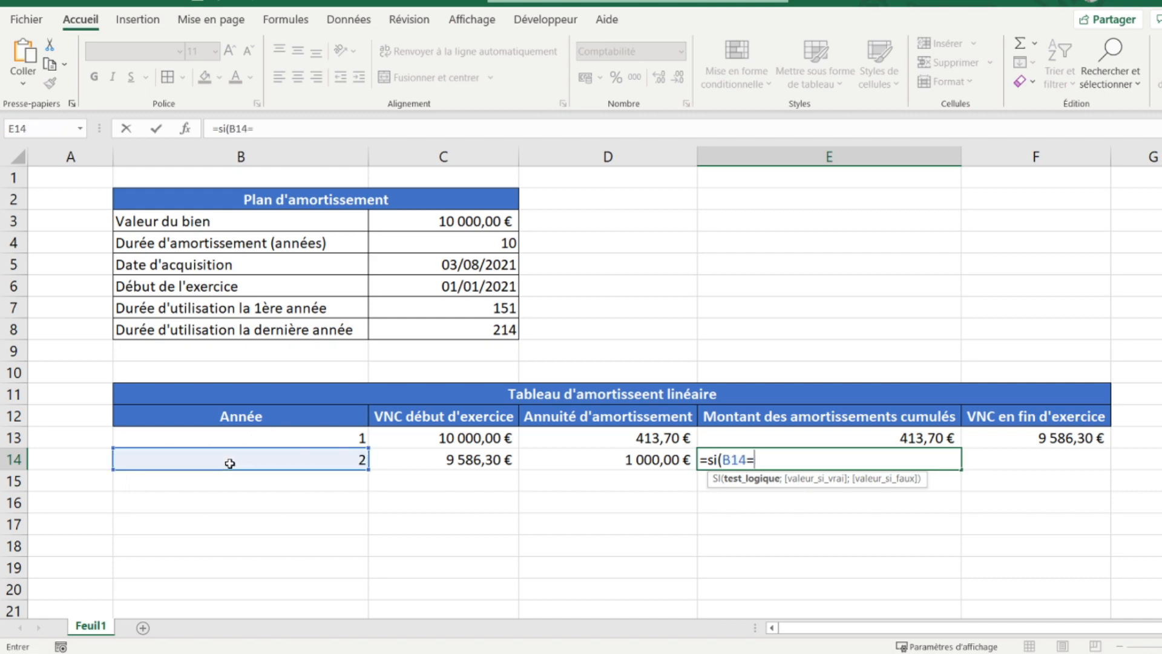
type("\"\";")
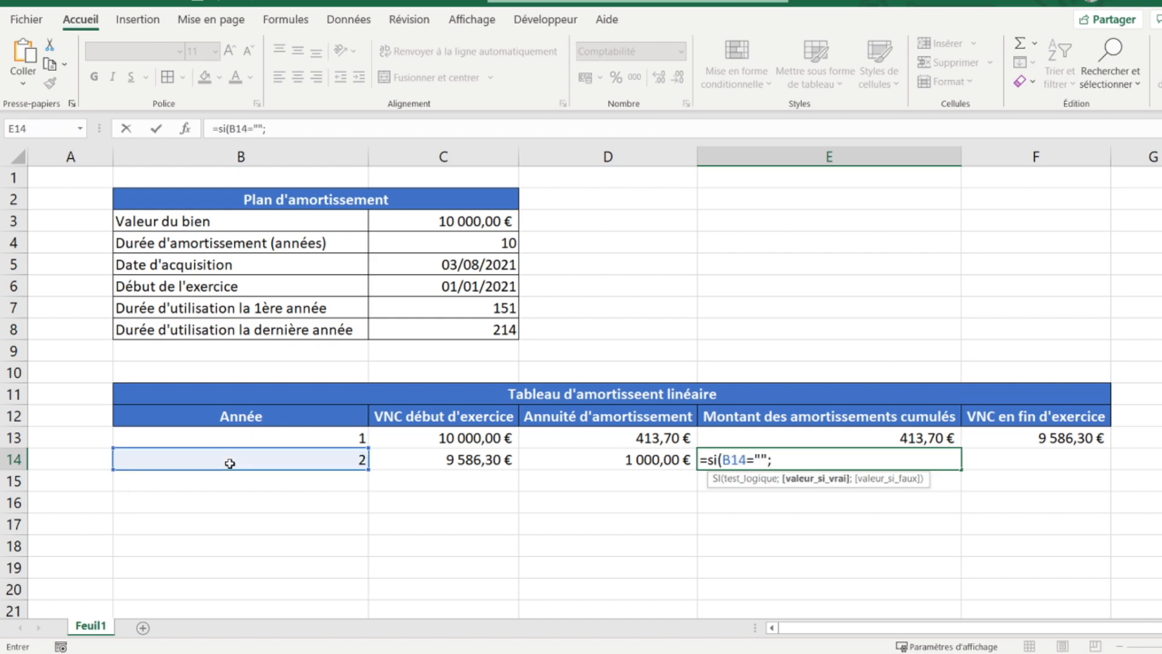
type("\"\";")
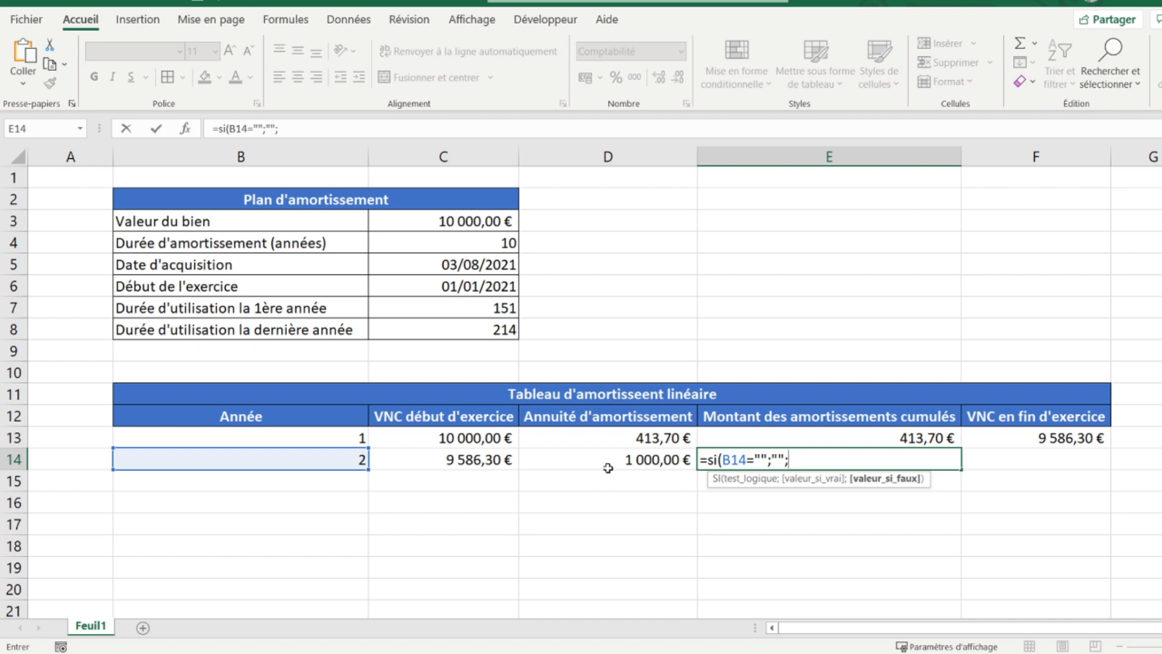
Step: Complete the E14 formula with D14+E13, adding the current annuity to the previous cumulative amount
left_click(574, 463)
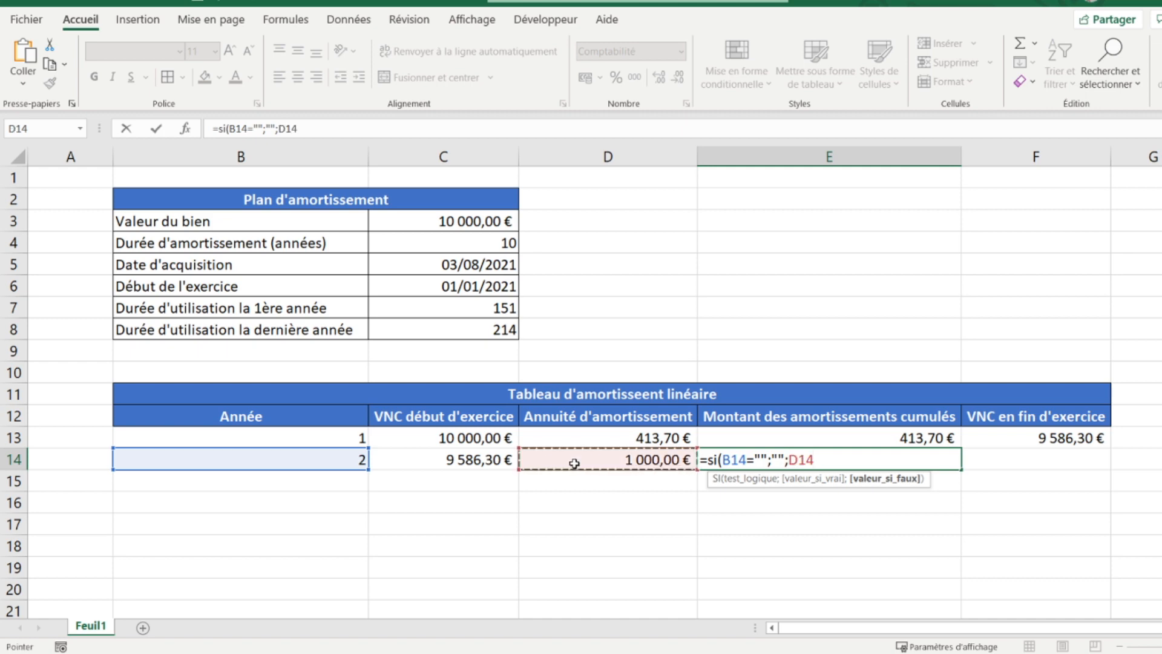
type("+")
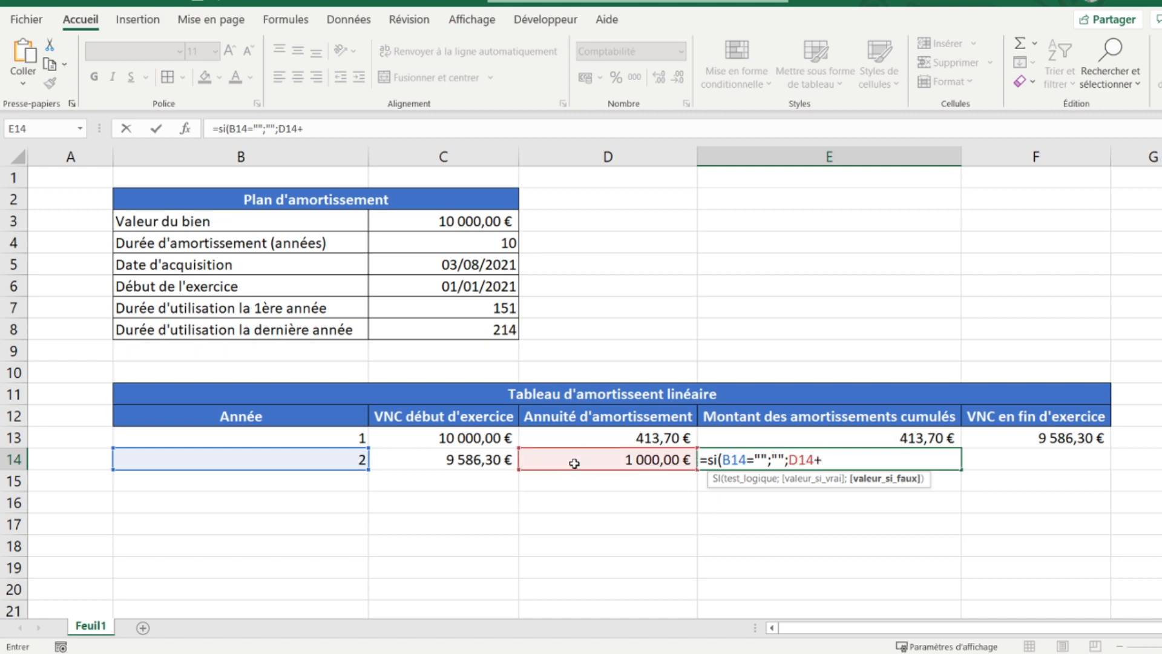
left_click(742, 436)
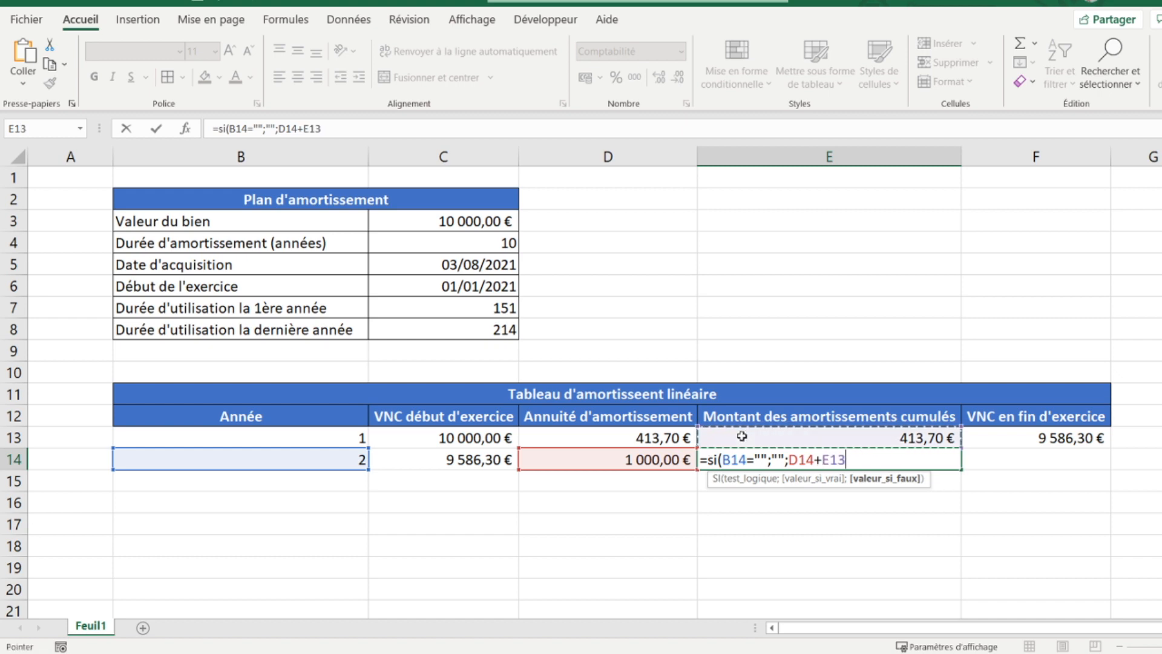
type(")")
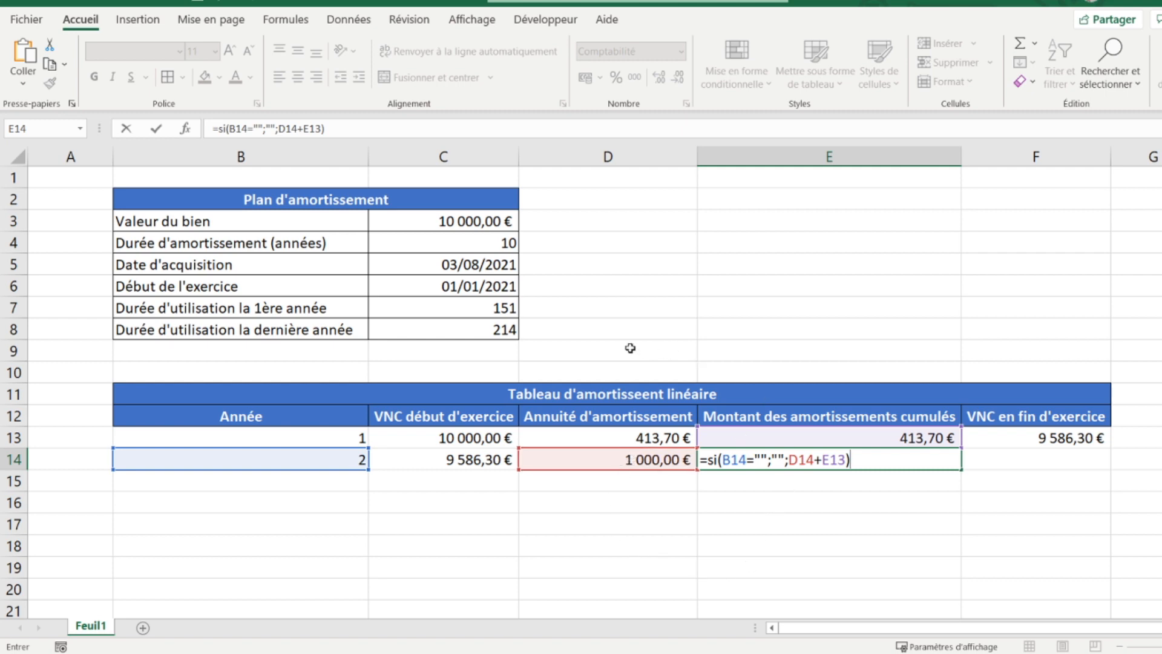
key("Return")
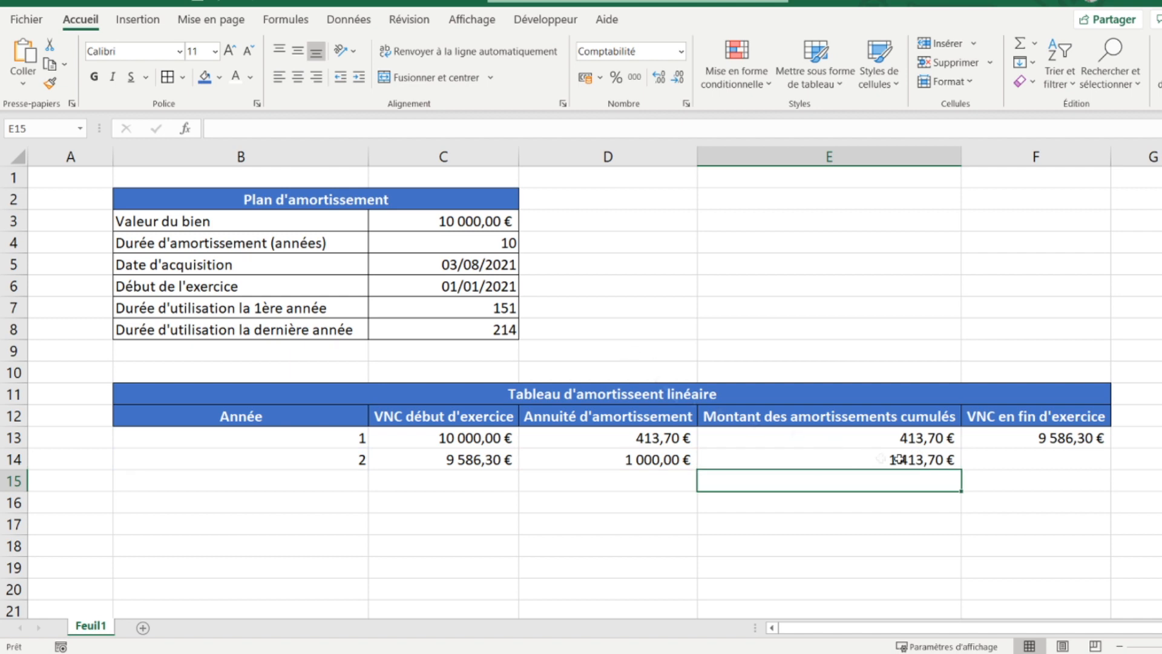
Step: Copy the closing value formula from F13 down to F14 and check its adjusted references
left_click(988, 458)
left_click(1017, 439)
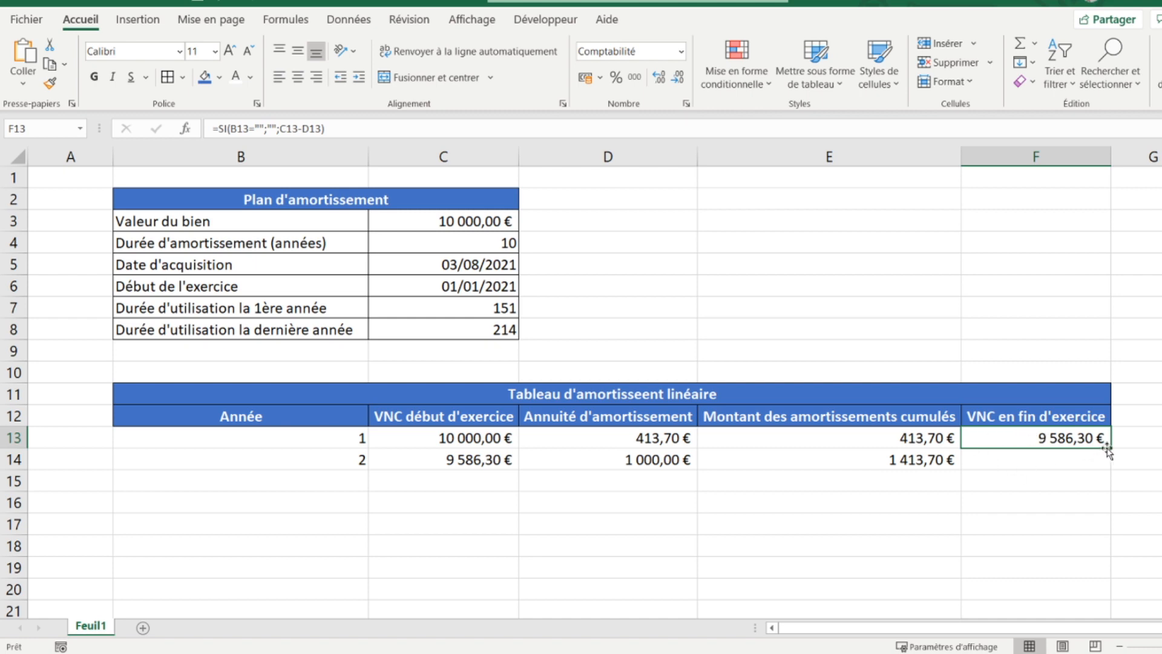
left_click_drag(1107, 450, 1109, 459)
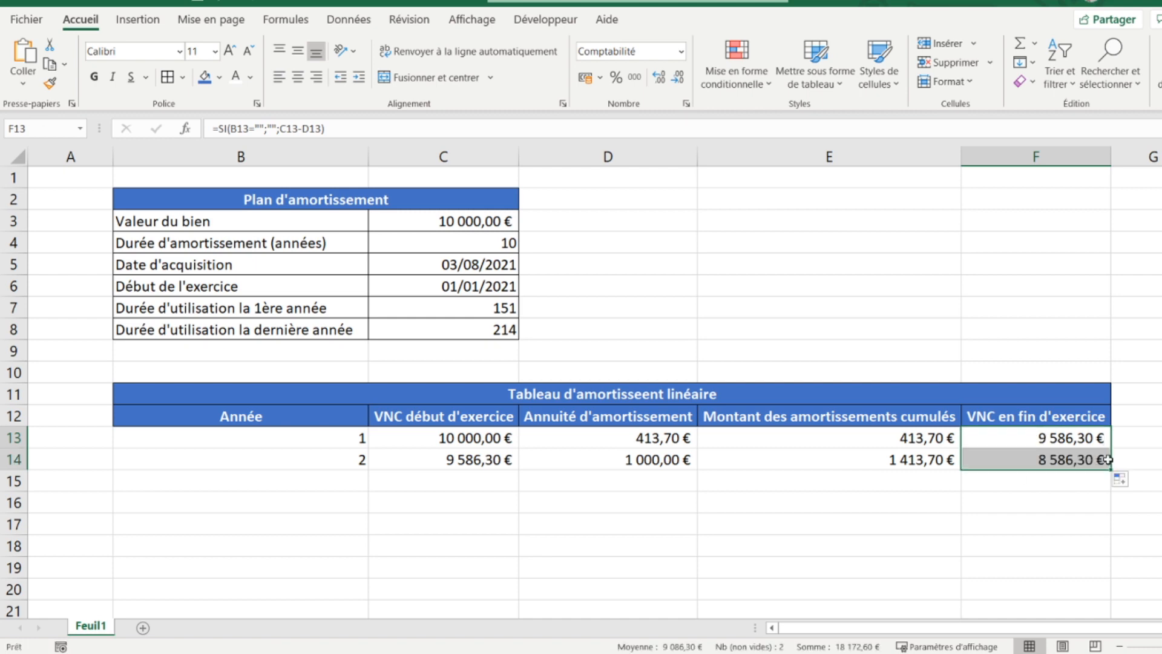
left_click(1006, 458)
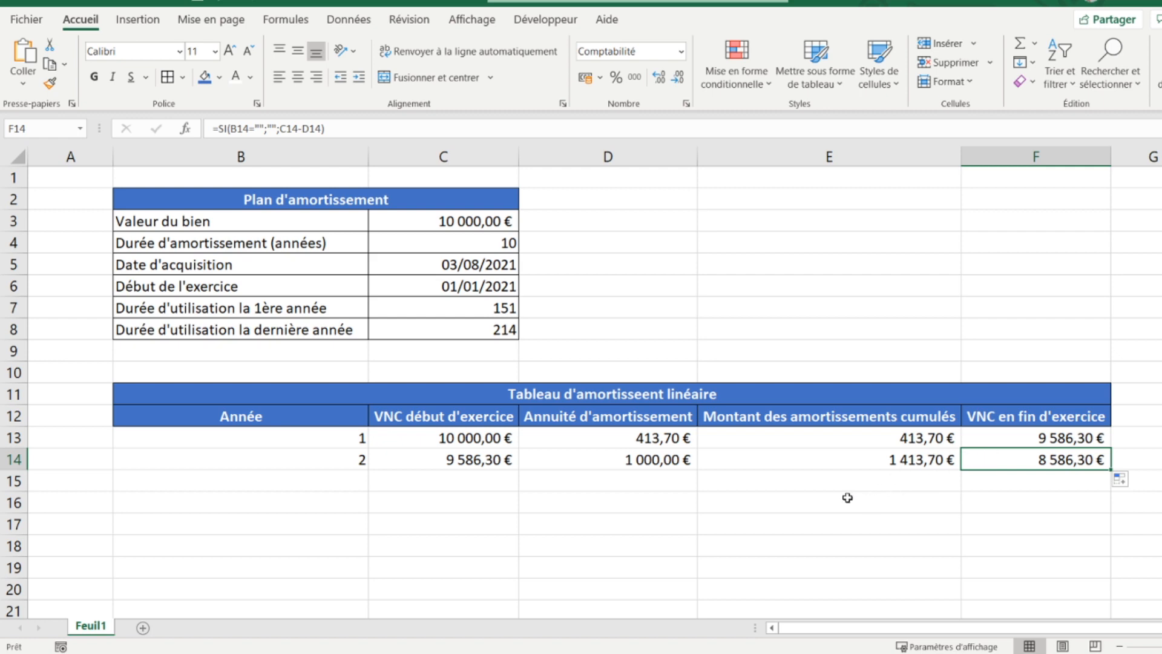
Step: Fill the second-year formulas in B14:F14 down the schedule, past row 64
left_click(293, 457)
left_click_drag(293, 457, 1041, 463)
left_click_drag(1113, 469, 1050, 517)
scroll(579, 384, "up", 18)
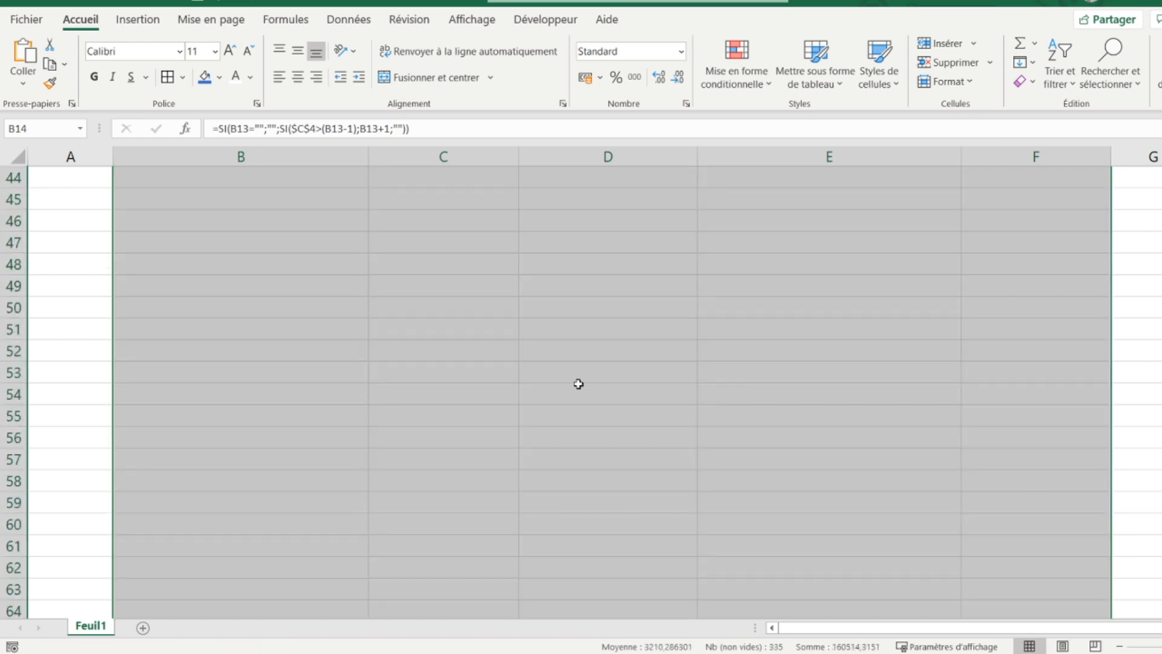
scroll(579, 383, "up", 1)
left_click(373, 320)
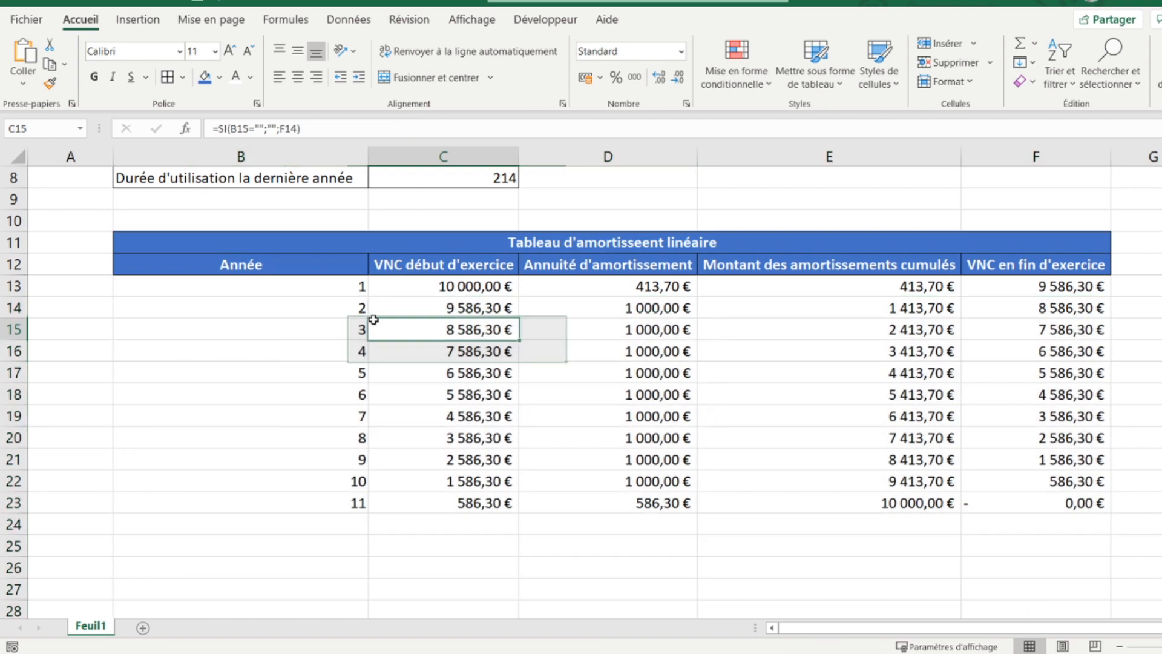
left_click(290, 290)
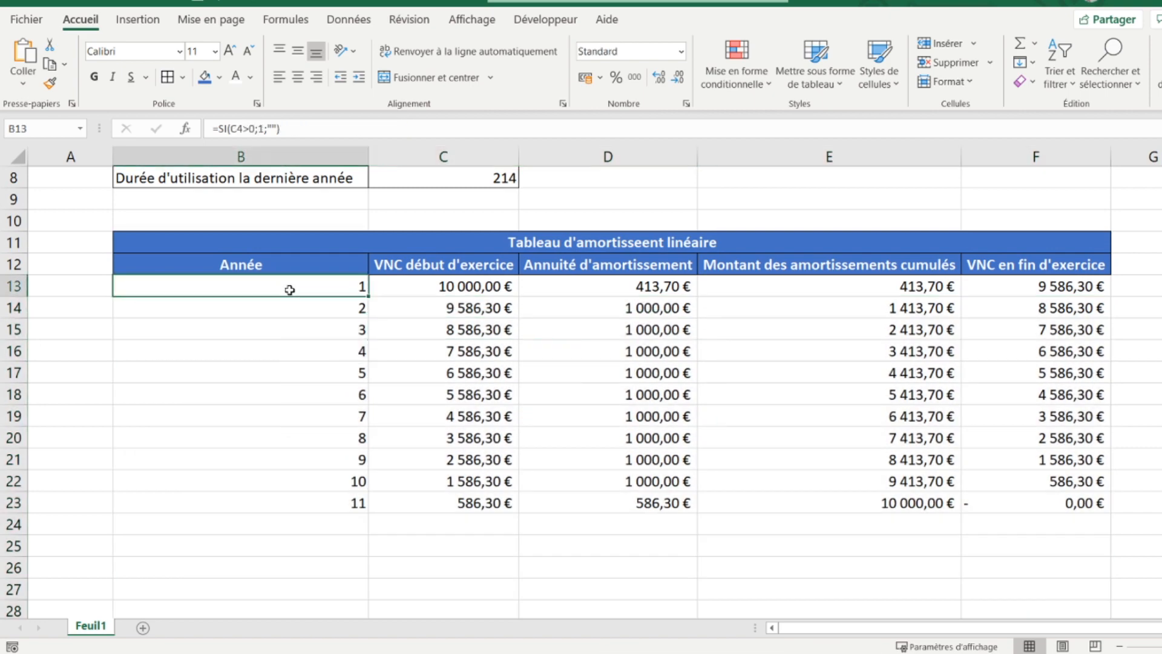
Step: Set the depreciation duration in C4 to 20 years to test the schedule
scroll(290, 290, "up", 2)
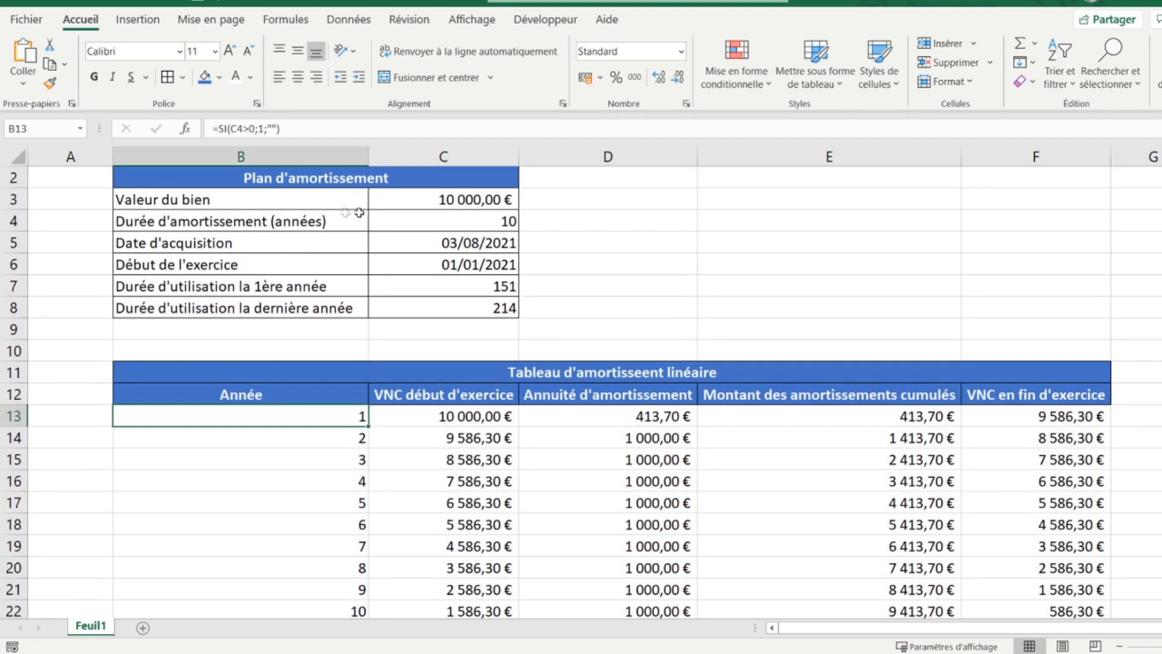
left_click(424, 219)
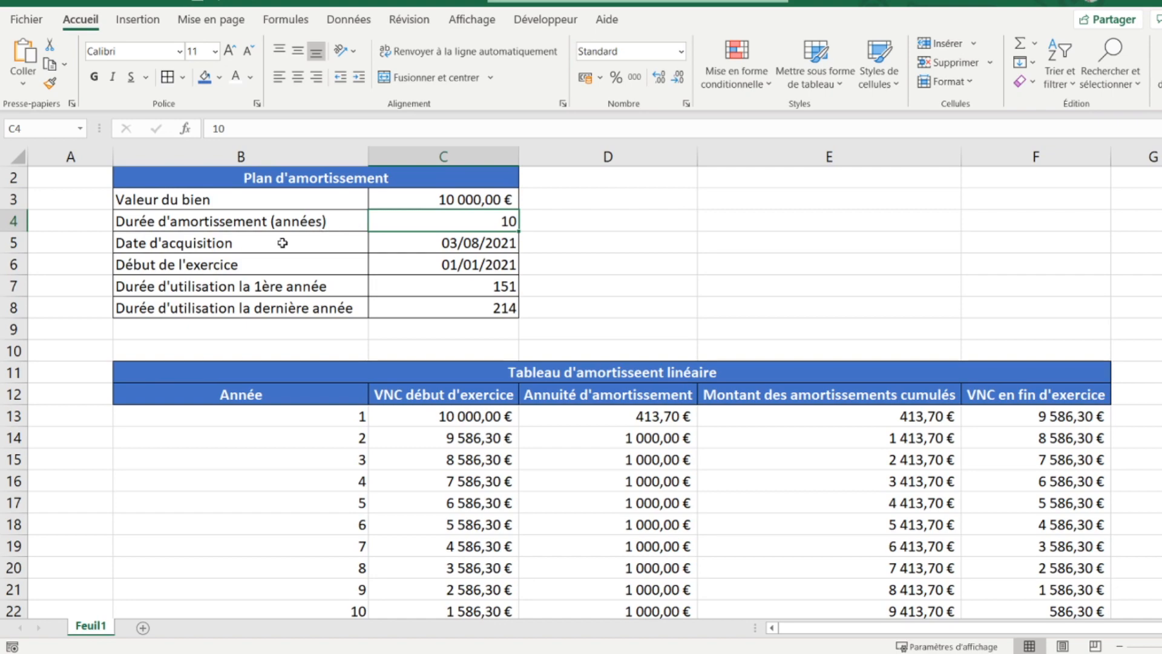
type("20")
key("Return")
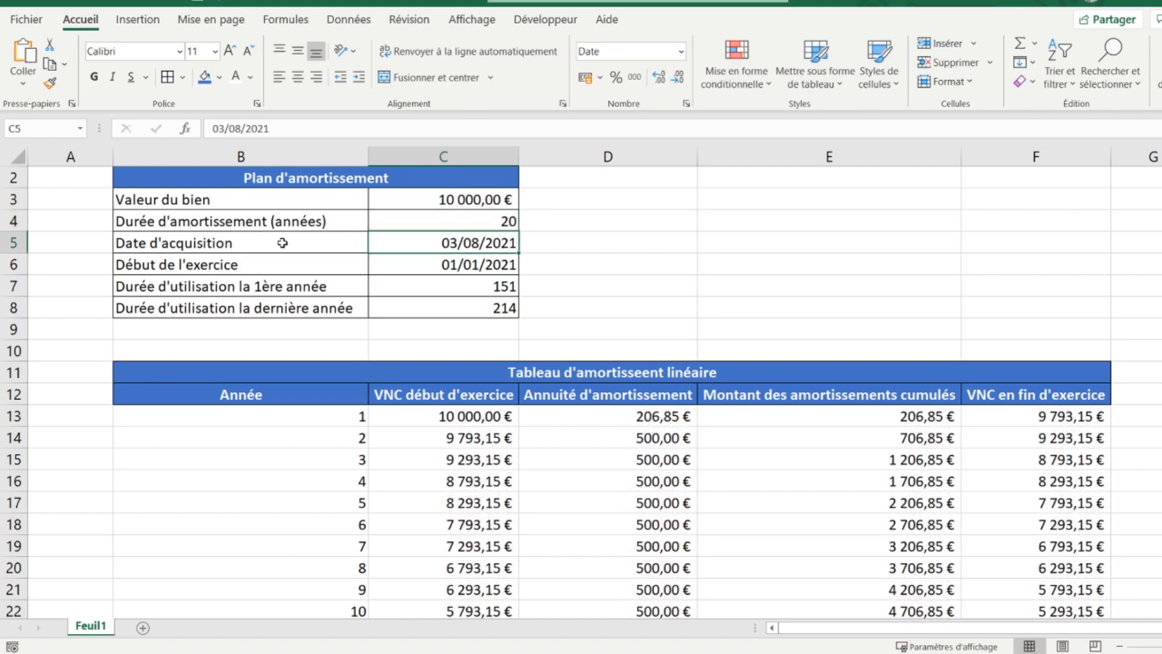
Step: Examine the 20-year schedule's annuities, final cumulative depreciation and last closing value down to row 33
scroll(582, 370, "down", 6)
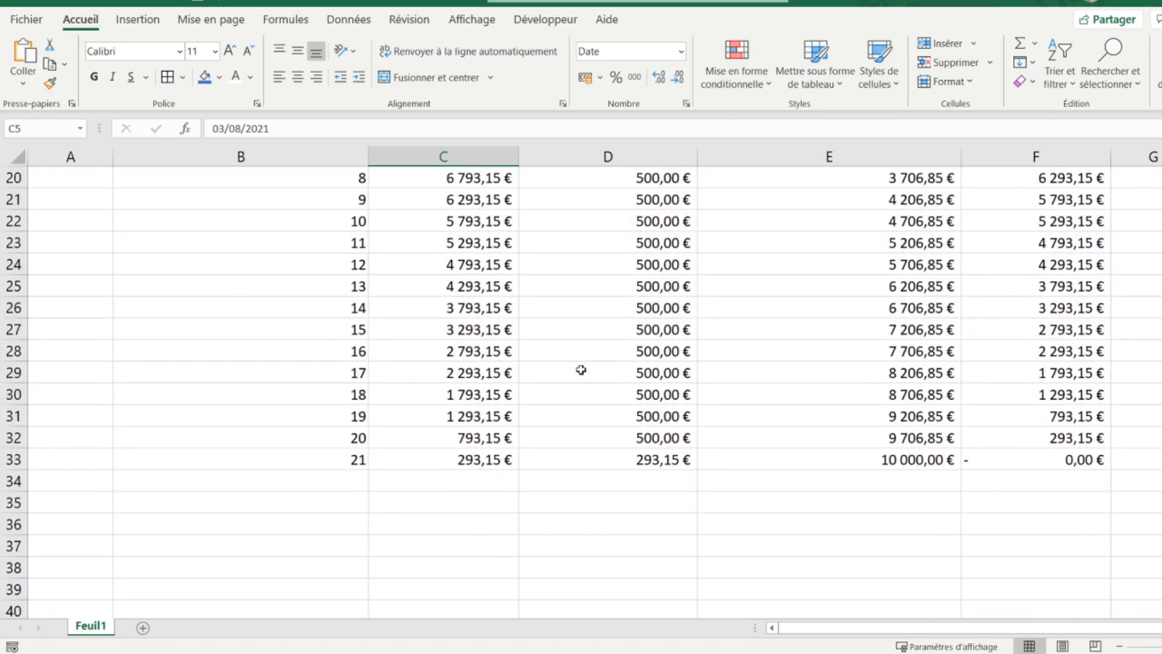
scroll(581, 370, "up", 4)
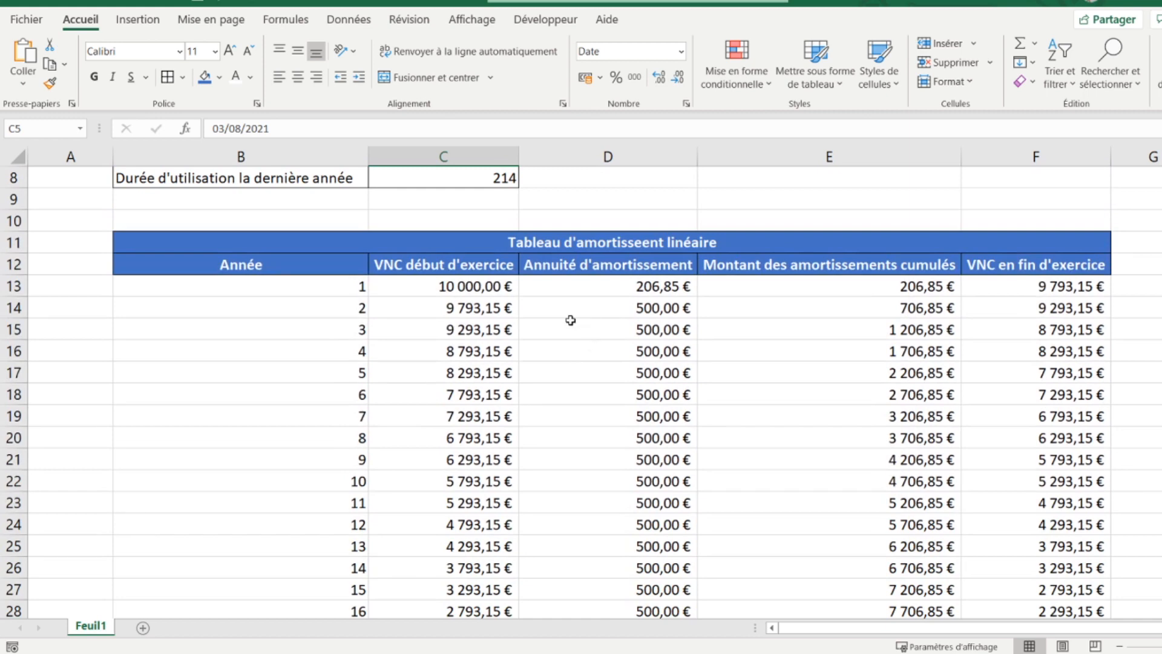
left_click_drag(583, 285, 609, 586)
scroll(825, 550, "up", 3)
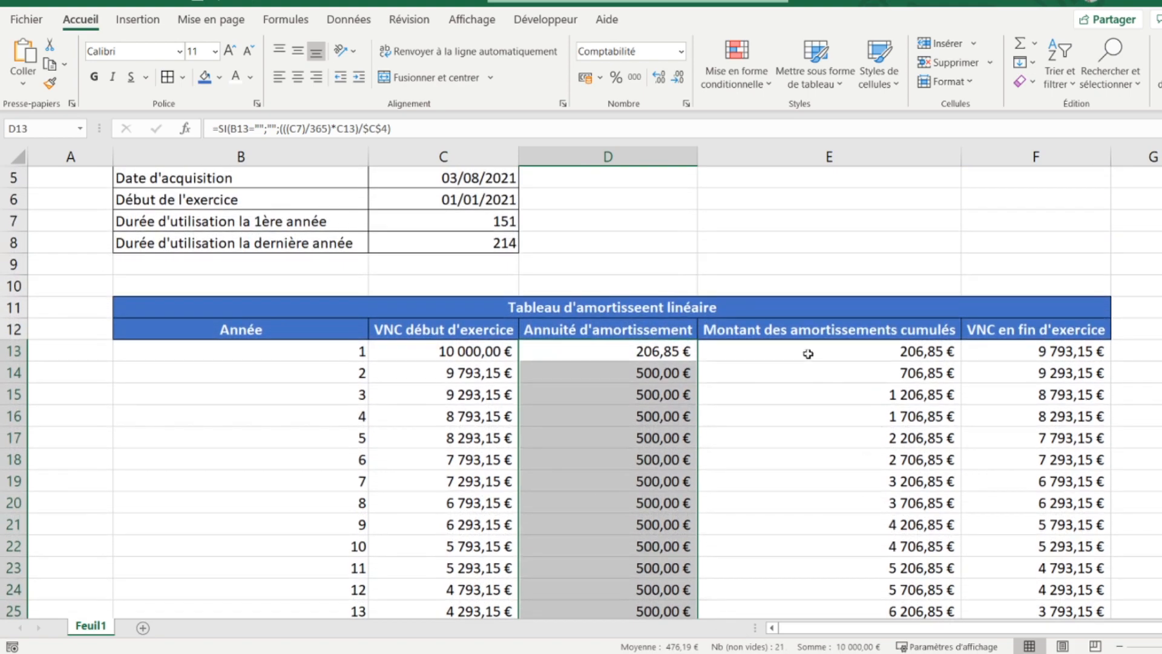
scroll(808, 354, "down", 5)
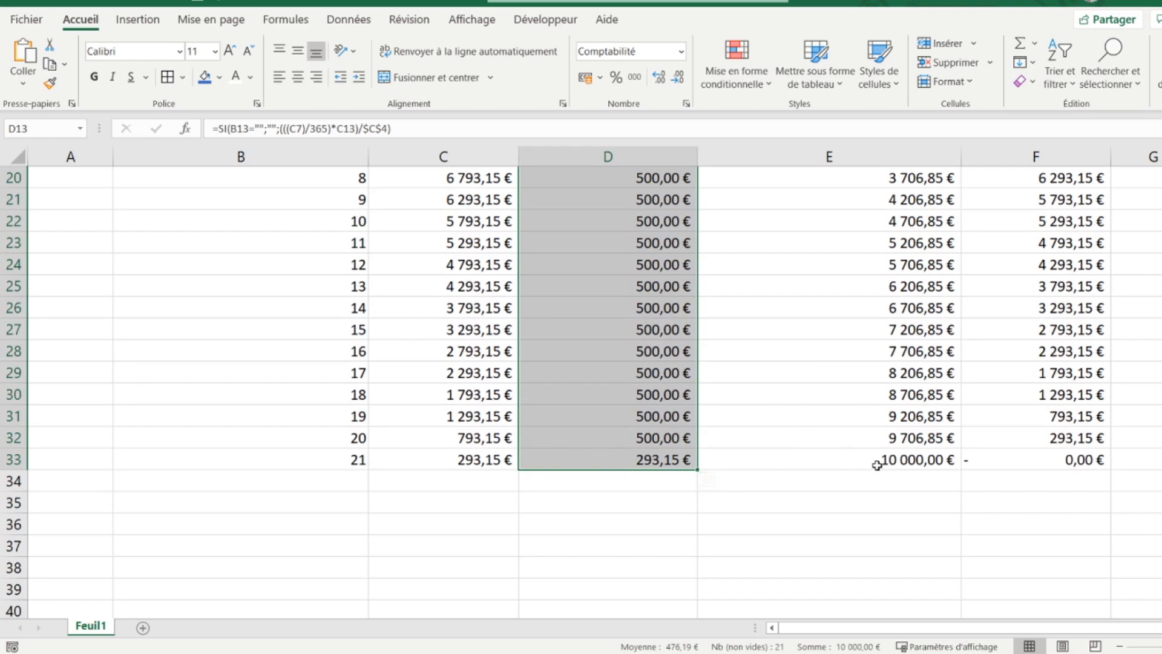
left_click(876, 465)
scroll(876, 466, "up", 4)
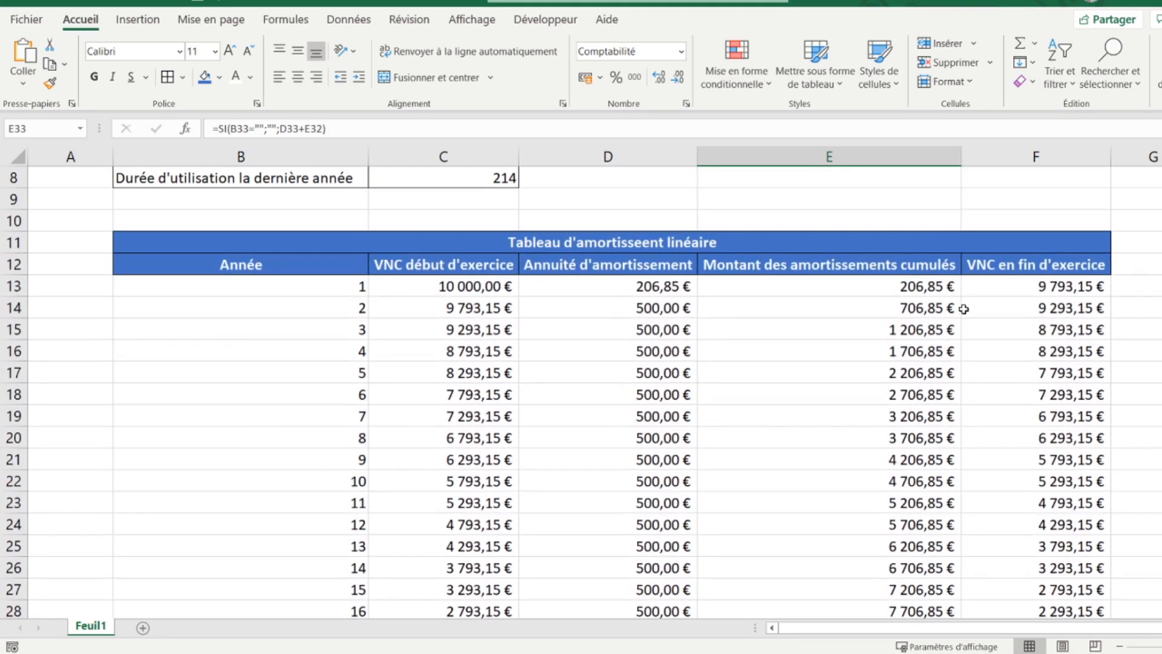
left_click(986, 292)
scroll(993, 303, "down", 2)
scroll(992, 303, "down", 2)
left_click(1006, 460)
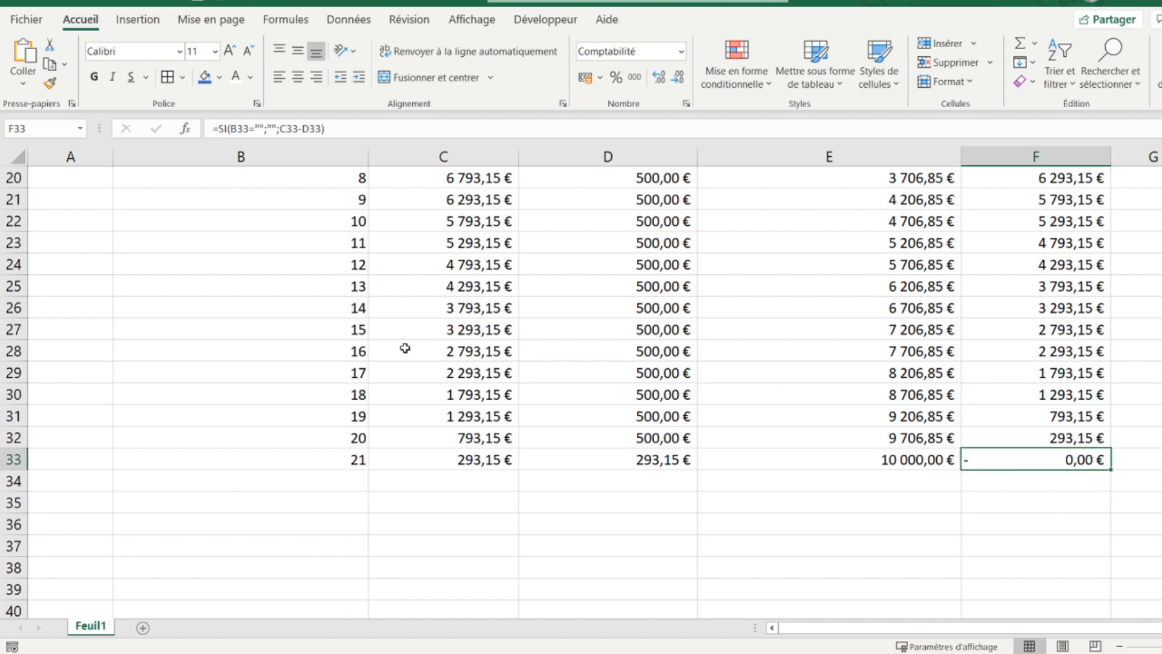
Step: Hide the worksheet's gridlines on Feuil1 and return the selection to cell A1
scroll(405, 348, "up", 6)
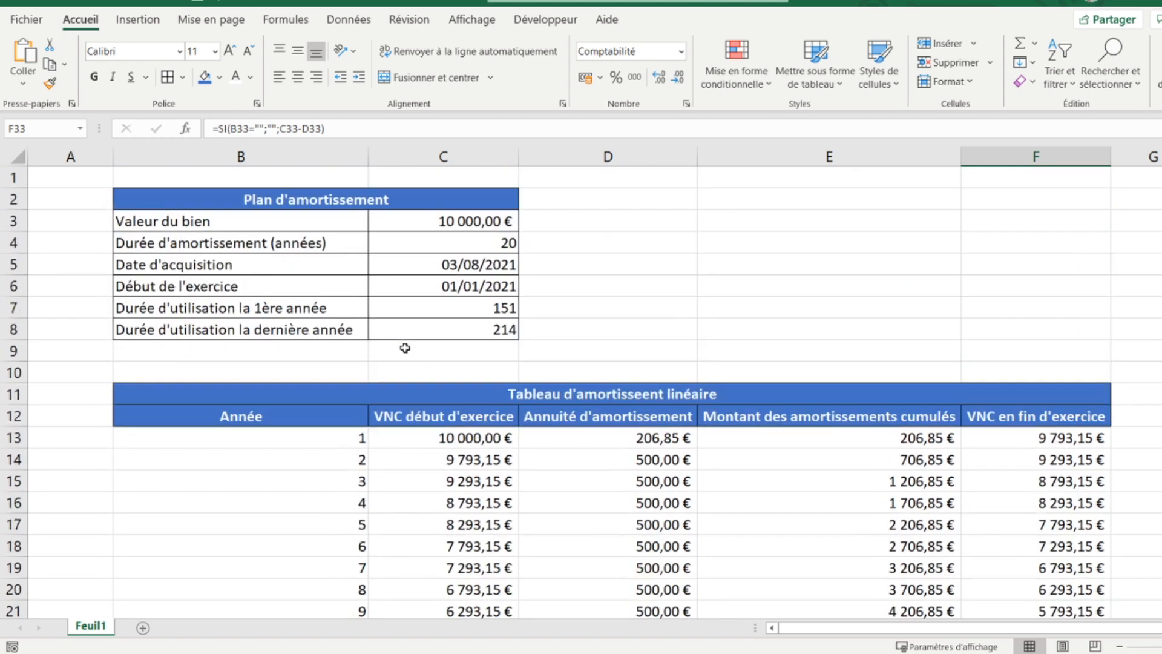
left_click(775, 434)
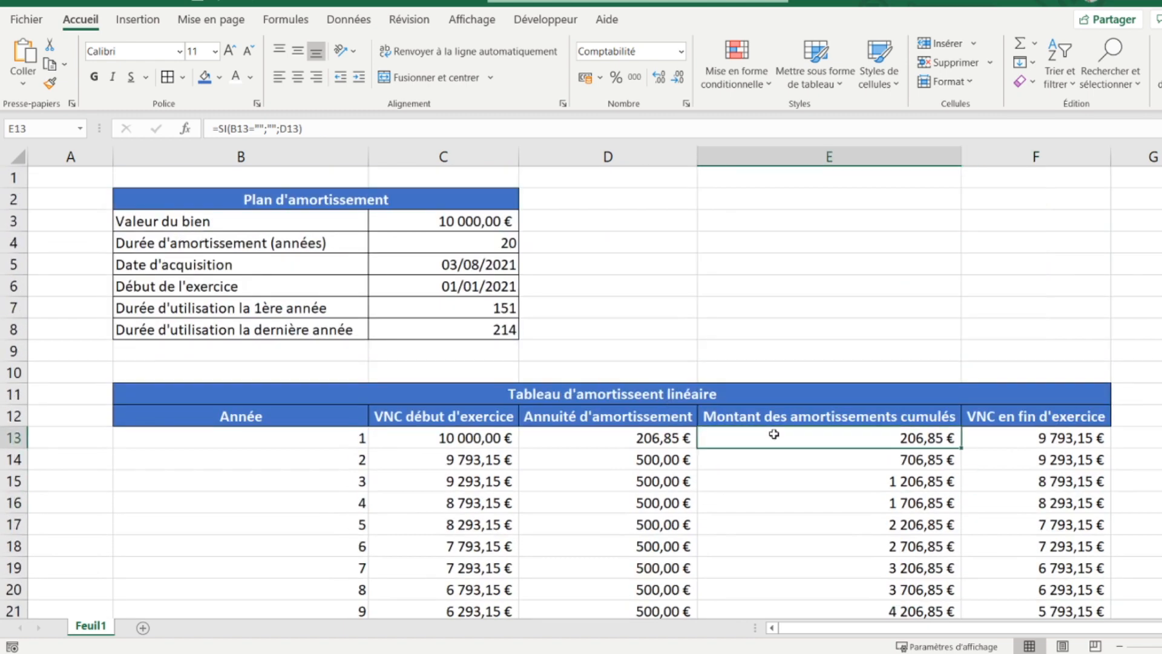
left_click(436, 219)
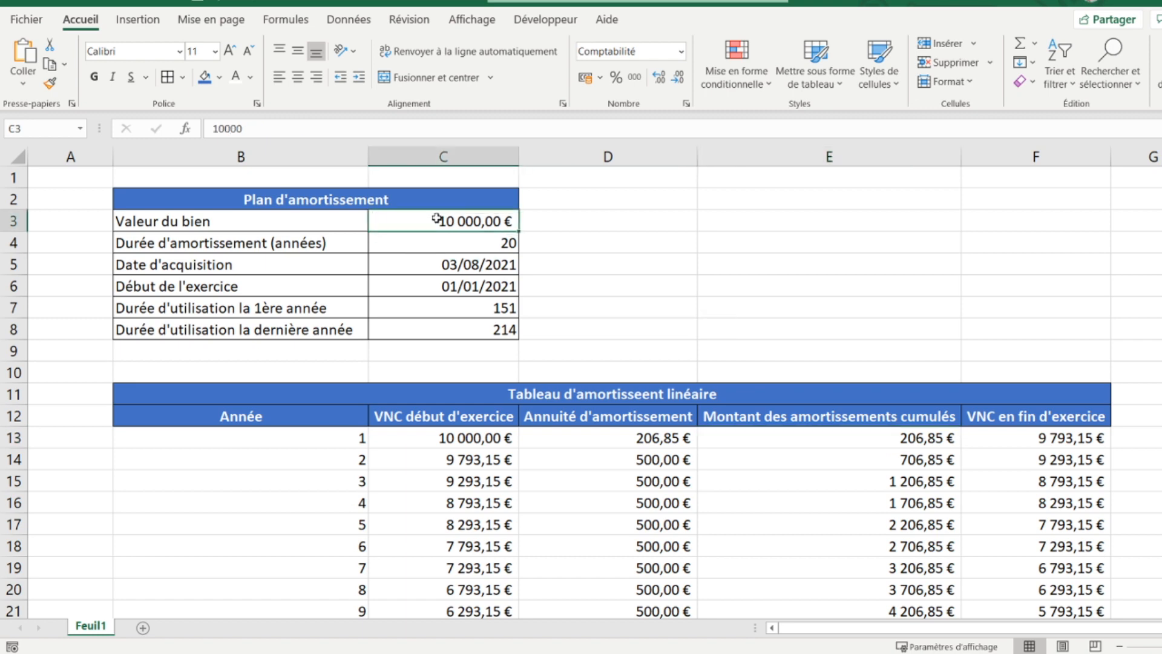
left_click(468, 25)
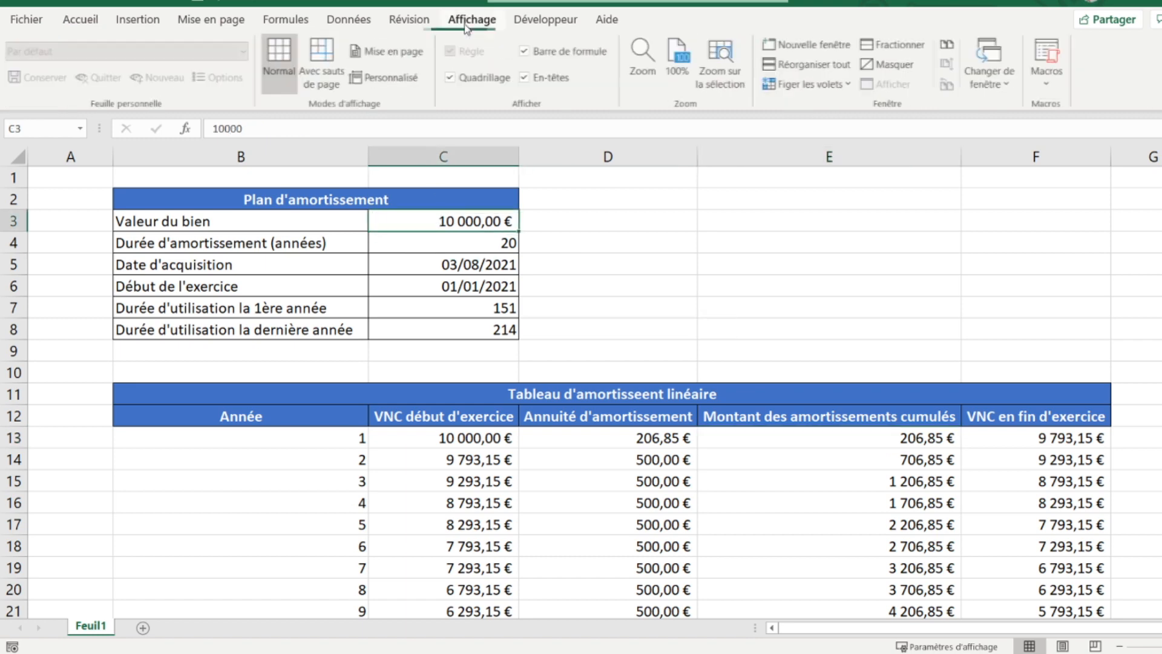
left_click(476, 81)
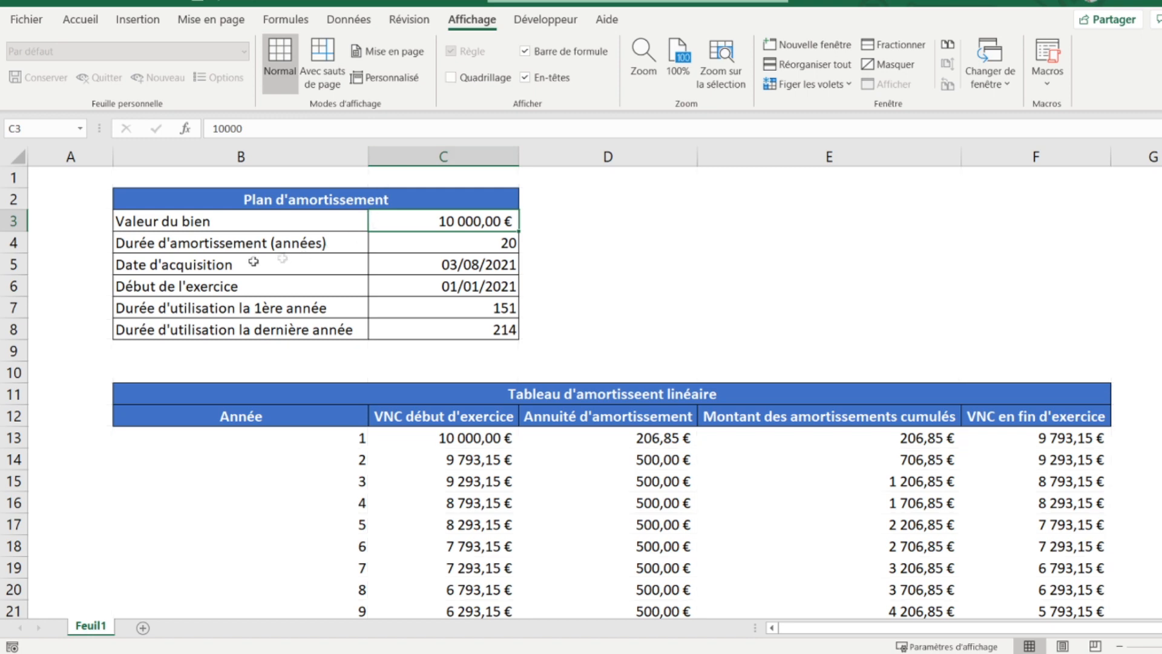
left_click(48, 176)
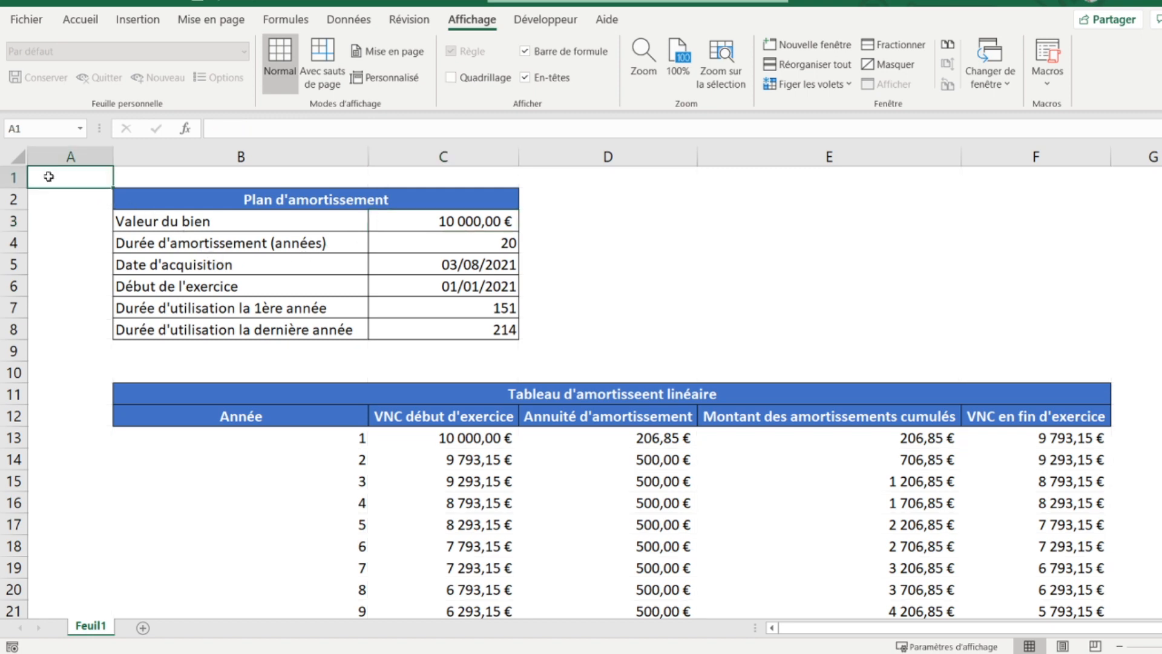